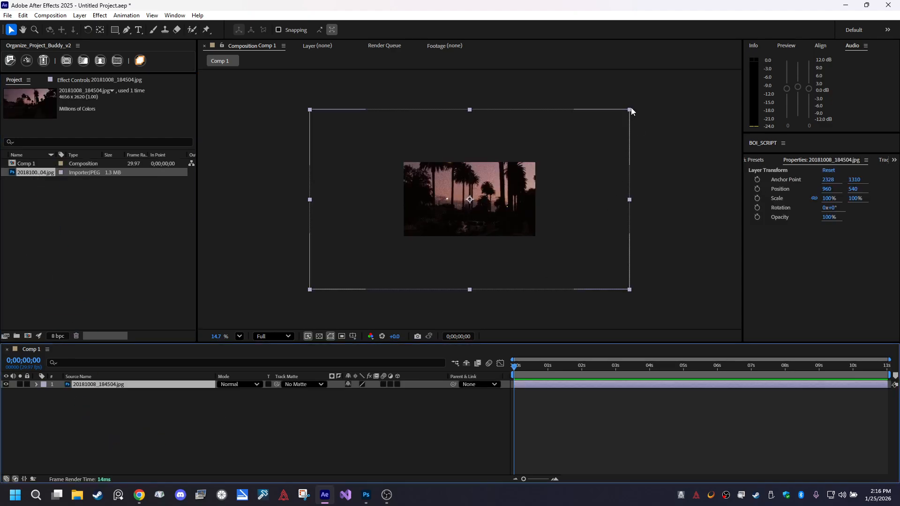
Scale the palm-tree photo layer down to about 43.1% so it slightly overfills the composition frame
{"action": "left_click_drag", "start_coordinate": [630, 110], "coordinate": [540, 193]}
{"action": "scroll", "coordinate": [498, 187], "scroll_direction": "up", "scroll_amount": 6}
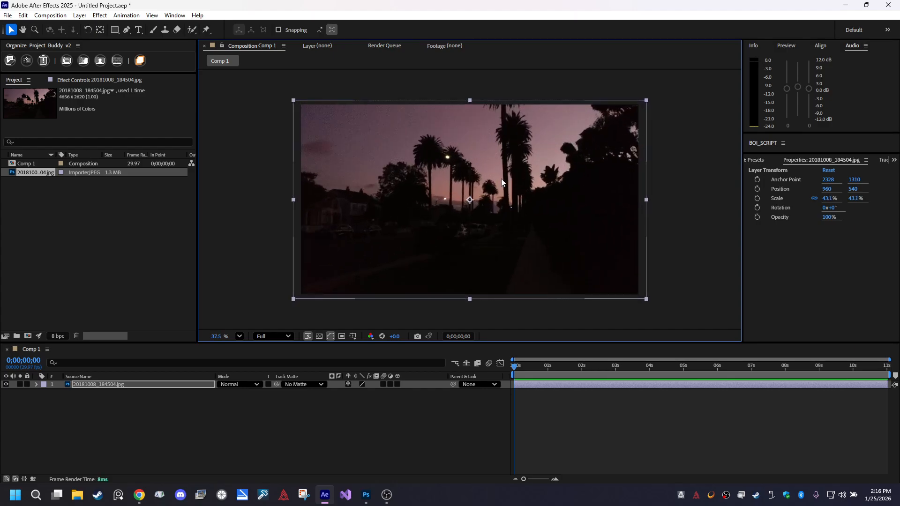
{"action": "scroll", "coordinate": [501, 178], "scroll_direction": "up", "scroll_amount": 1}
{"action": "double_click", "coordinate": [501, 179]}
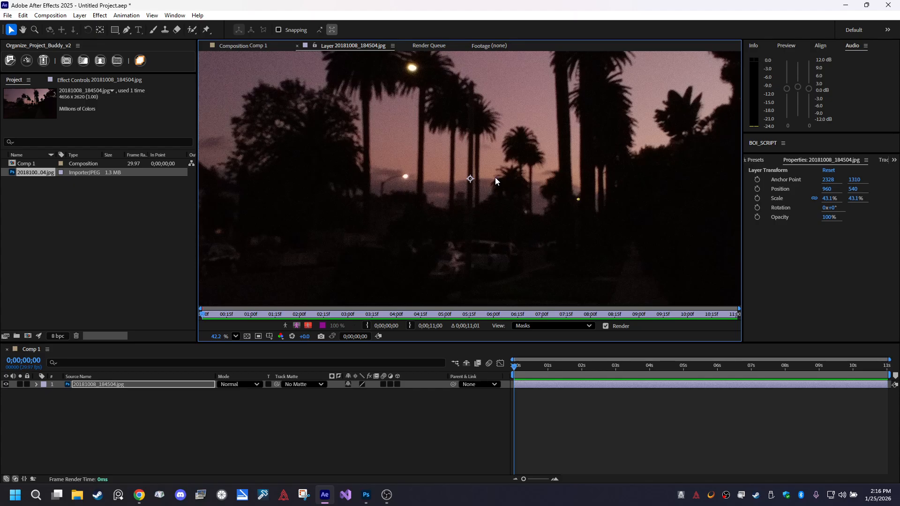
{"action": "left_click", "coordinate": [255, 46]}
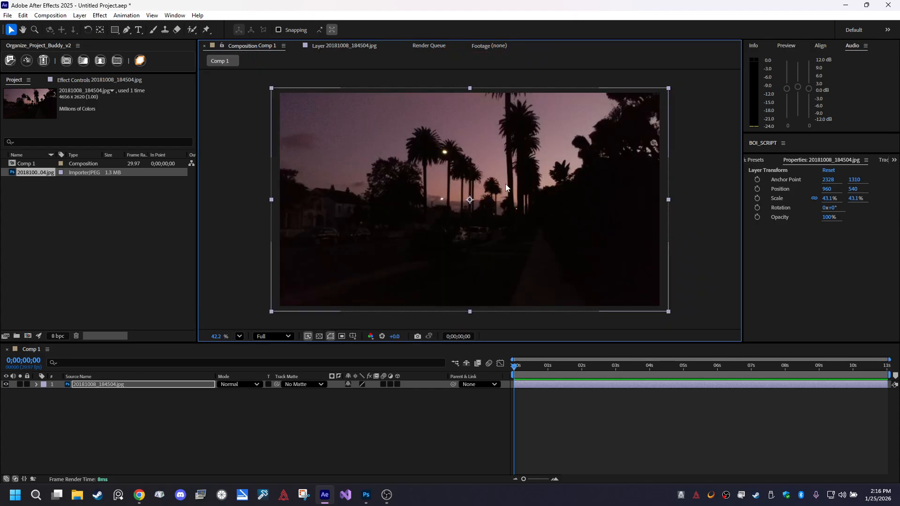
{"action": "left_click", "coordinate": [247, 407]}
{"action": "left_click", "coordinate": [122, 387]}
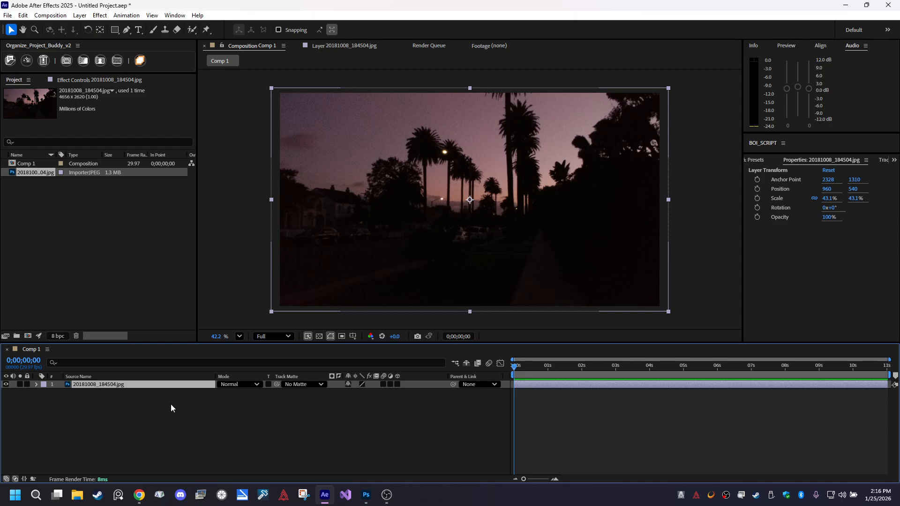
{"action": "left_click", "coordinate": [255, 415]}
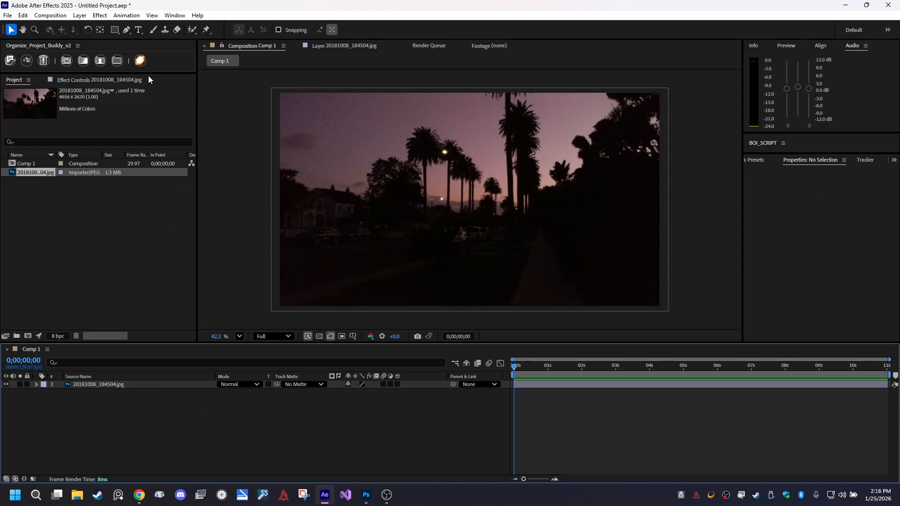
{"action": "left_click", "coordinate": [94, 17]}
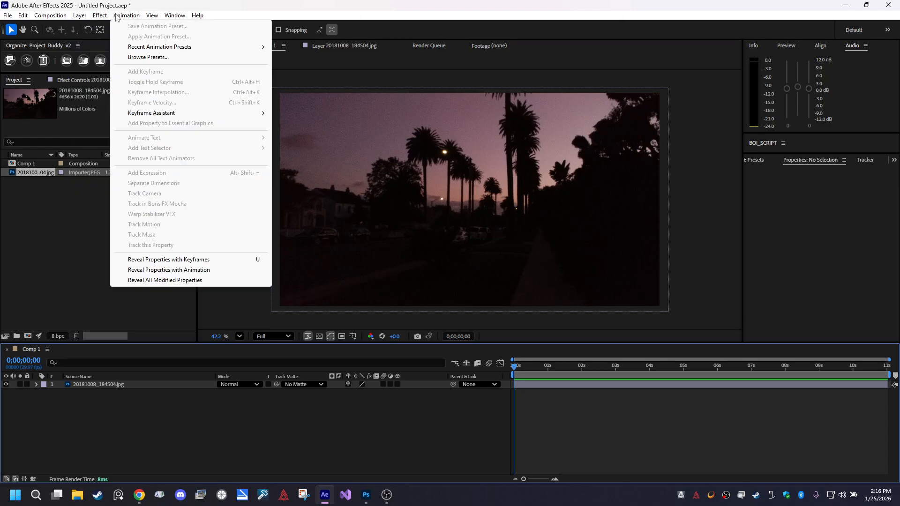
{"action": "left_click", "coordinate": [100, 17]}
{"action": "left_click", "coordinate": [100, 17]}
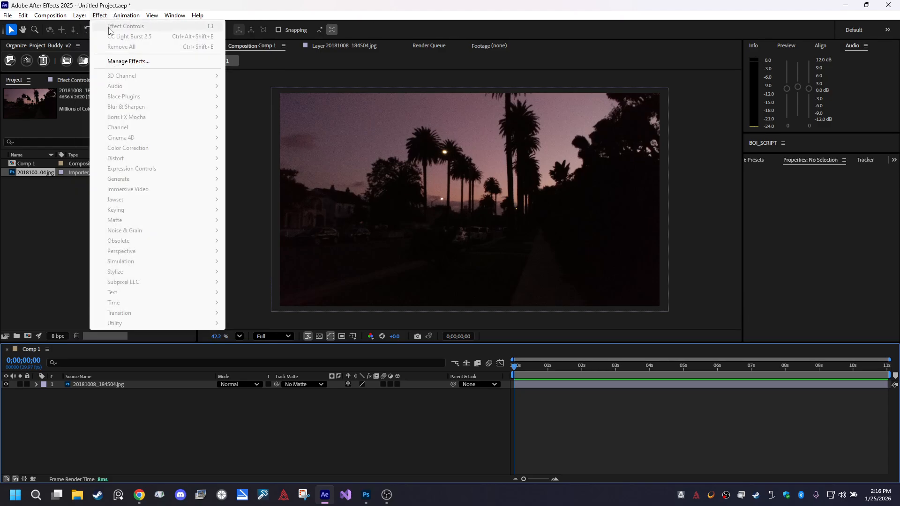
Add a black 1920 x 1080 solid layer named Black Solid 1 above the photo
{"action": "left_click", "coordinate": [138, 395]}
{"action": "left_click", "coordinate": [108, 384]}
{"action": "key", "text": "ctrl+y"}
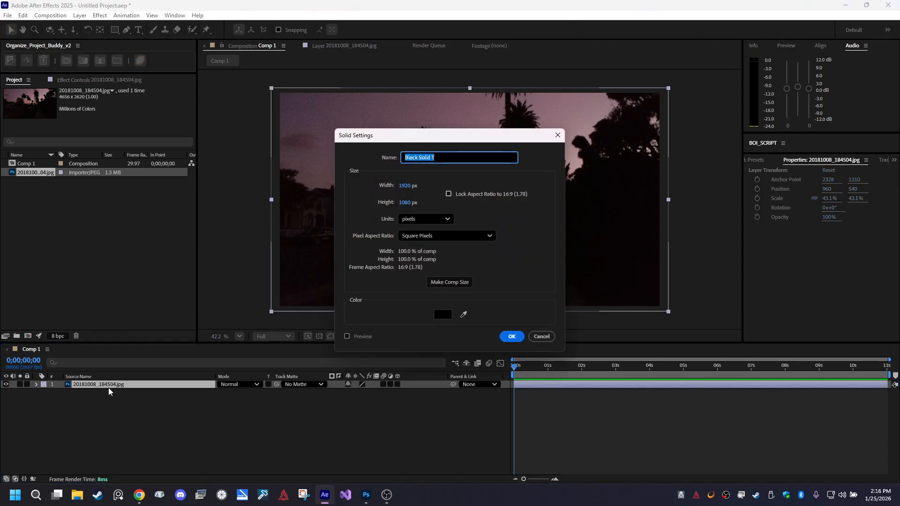
{"action": "key", "text": "Return"}
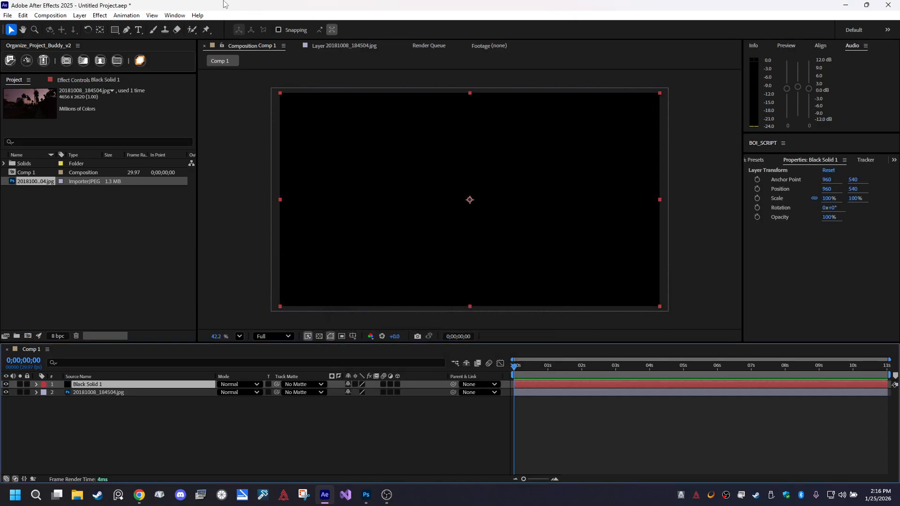
Apply the Subpixel LLC Voxel Buddy Pro effect to the black solid
{"action": "left_click", "coordinate": [100, 16]}
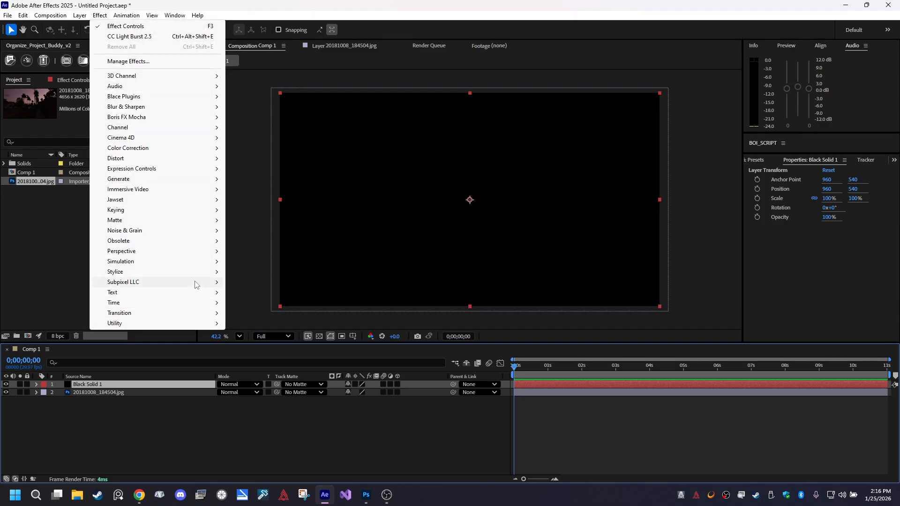
{"action": "mouse_move", "coordinate": [197, 283]}
{"action": "left_click", "coordinate": [269, 295]}
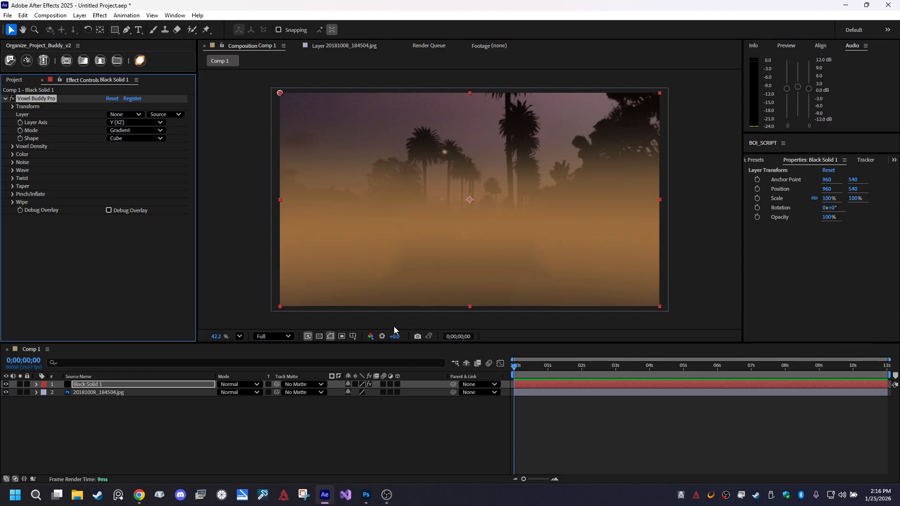
Try Voxel Buddy Pro's noise with Distortion Threshold -100%, Distortion Scale 510000 and Distortion Amount 226950, and undo these changes
{"action": "left_click", "coordinate": [36, 385]}
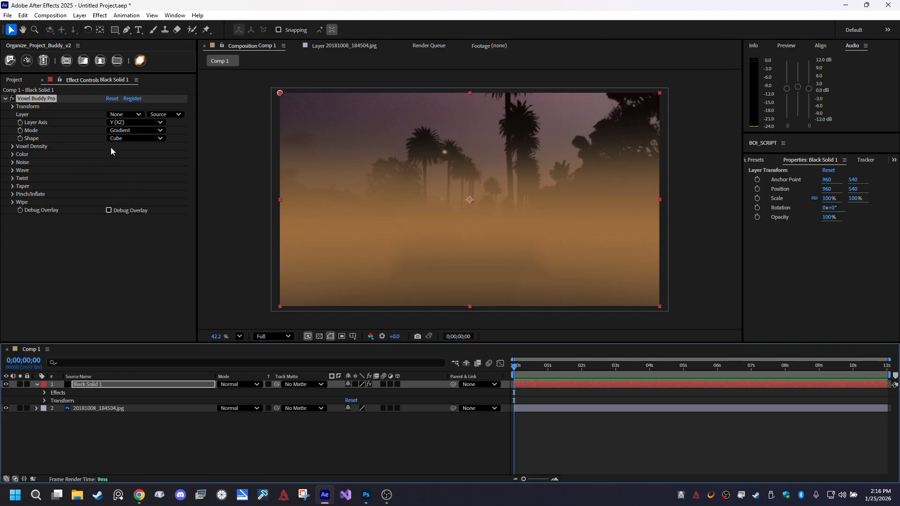
{"action": "left_click", "coordinate": [13, 162]}
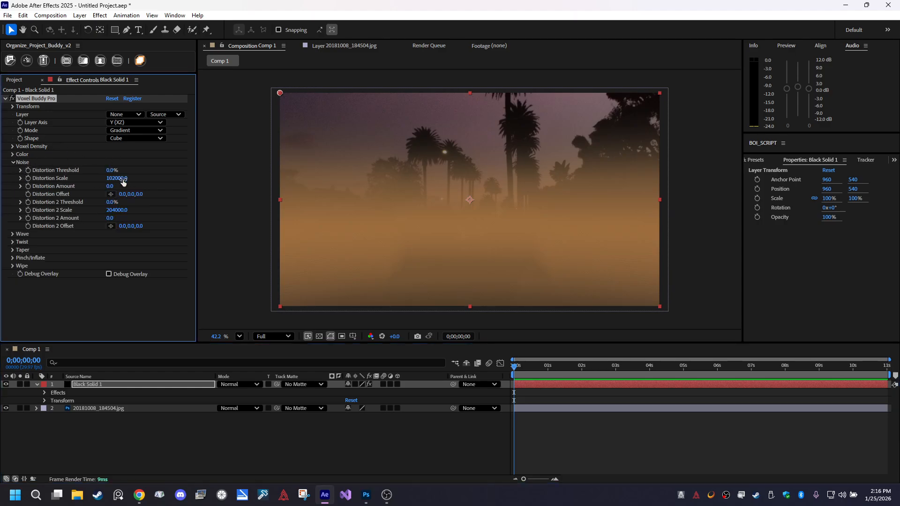
{"action": "left_click_drag", "start_coordinate": [112, 188], "coordinate": [152, 168]}
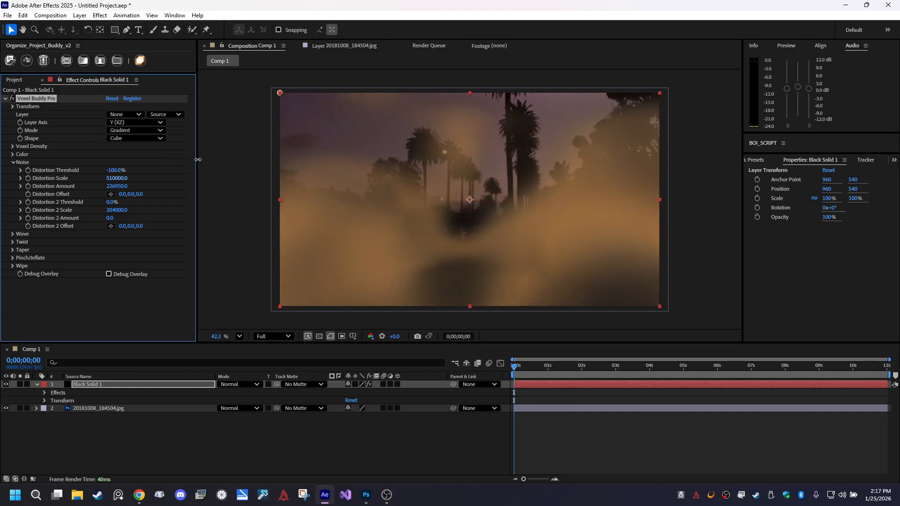
{"action": "key", "text": "ctrl+z"}
{"action": "key", "text": "ctrl+z"}
{"action": "key", "text": "ctrl+z"}
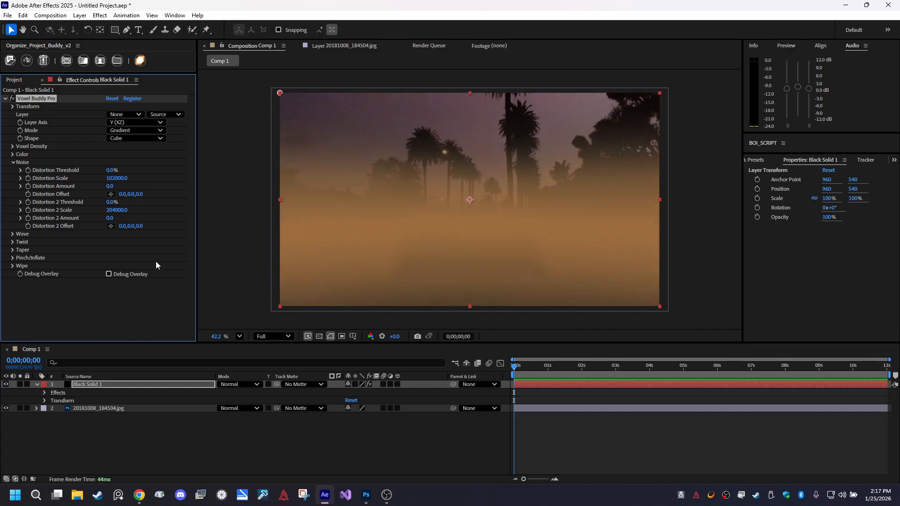
Add a second black 1920 x 1080 solid named Black Solid 2 above the fog layer
{"action": "left_click", "coordinate": [125, 421]}
{"action": "left_click", "coordinate": [115, 383]}
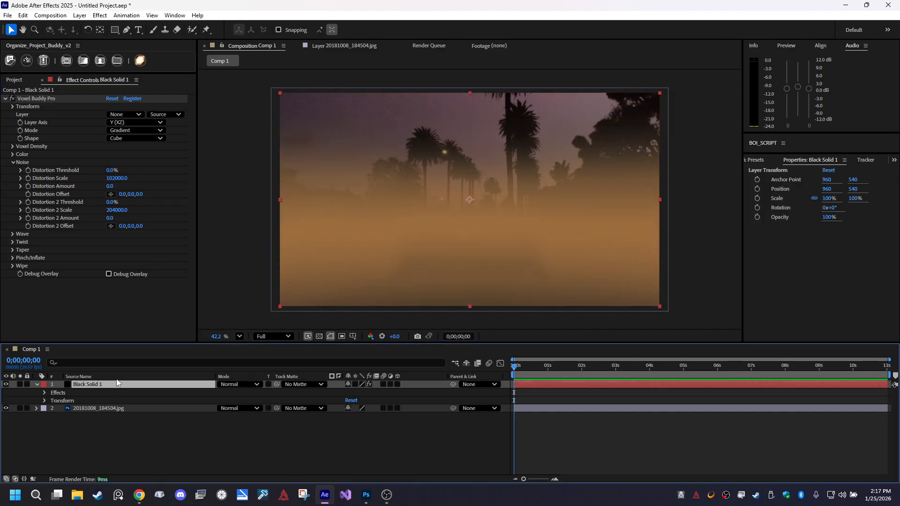
{"action": "left_click", "coordinate": [77, 16]}
{"action": "mouse_move", "coordinate": [84, 24]}
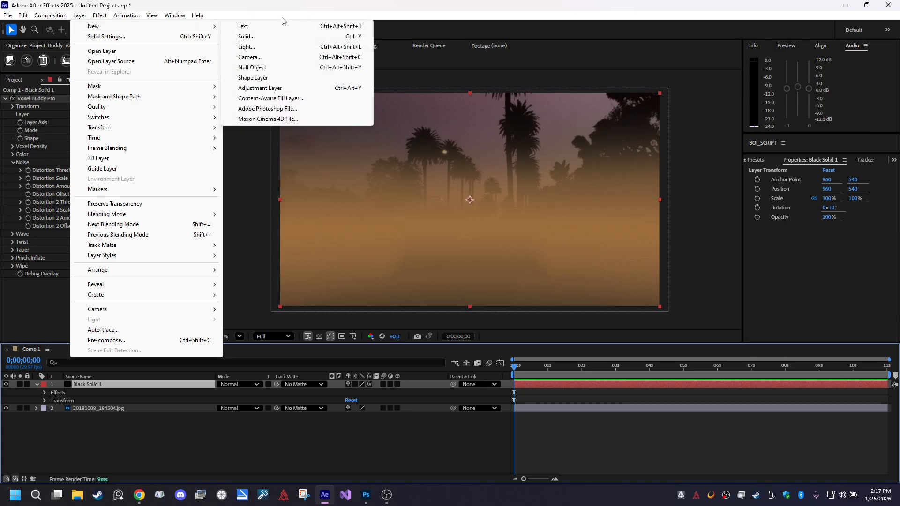
{"action": "left_click", "coordinate": [260, 35]}
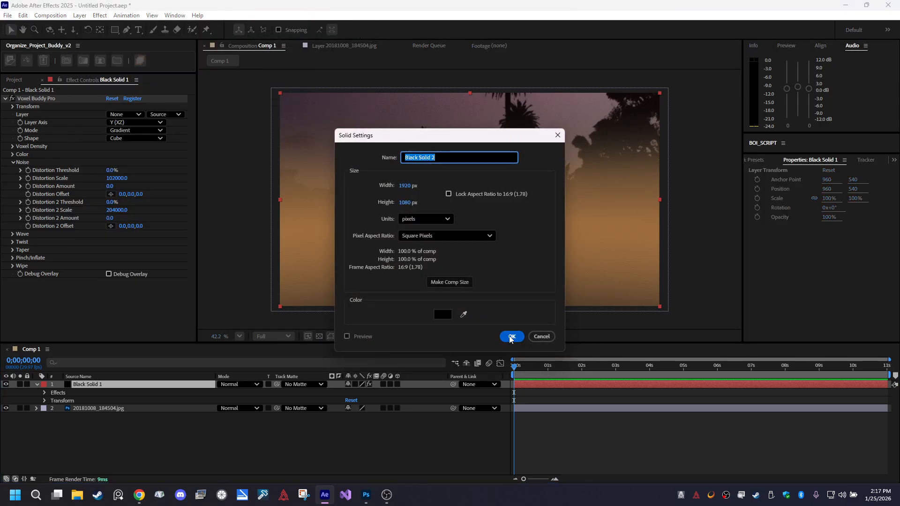
{"action": "left_click", "coordinate": [511, 337]}
{"action": "left_click", "coordinate": [134, 427]}
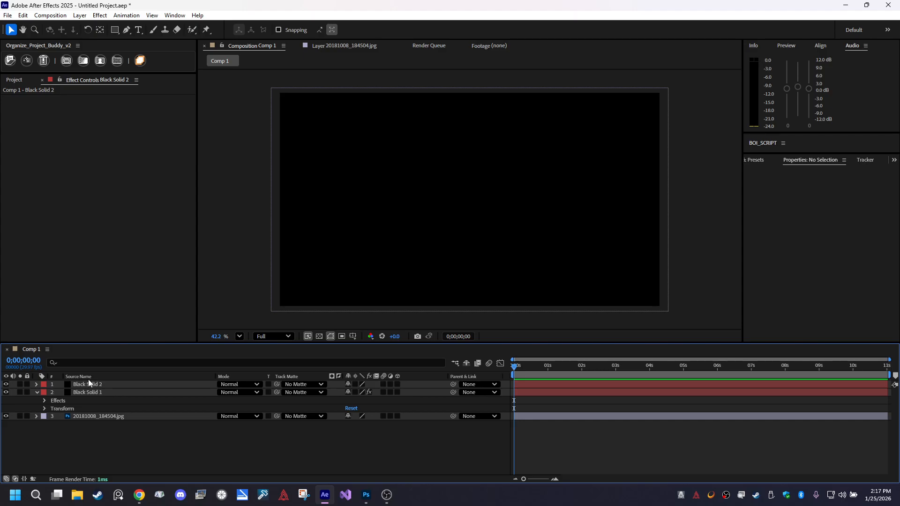
Pre-compose Black Solid 2 as Black Solid 2 Comp 1, moving all attributes into the new composition and opening it
{"action": "right_click", "coordinate": [88, 383]}
{"action": "left_click", "coordinate": [136, 322]}
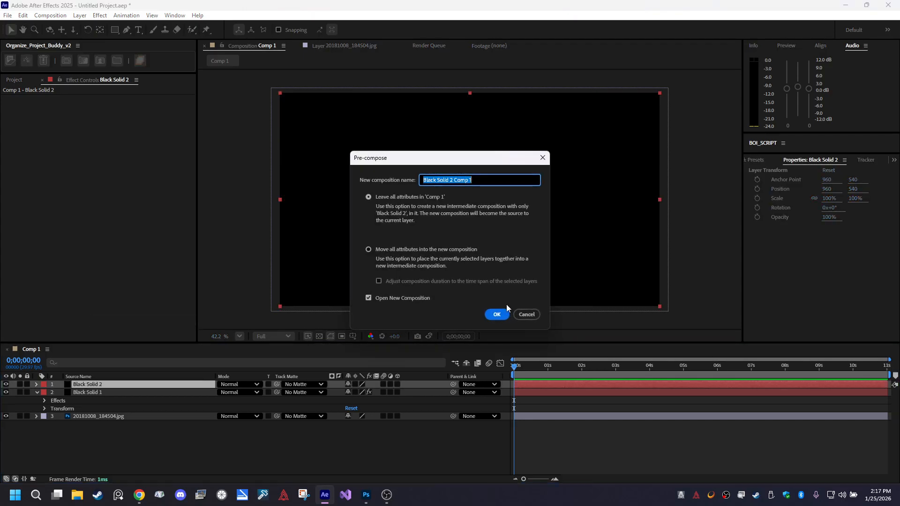
{"action": "left_click", "coordinate": [376, 251]}
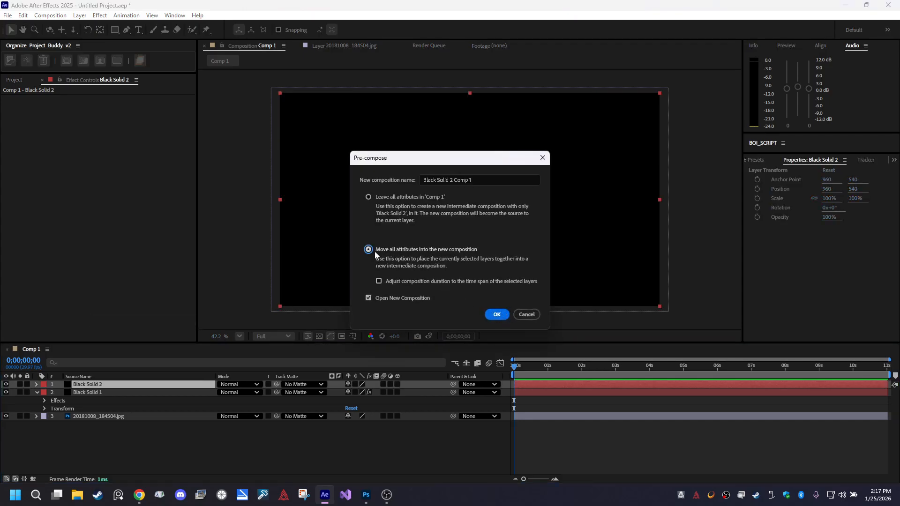
{"action": "left_click", "coordinate": [499, 314]}
{"action": "left_click", "coordinate": [100, 15]}
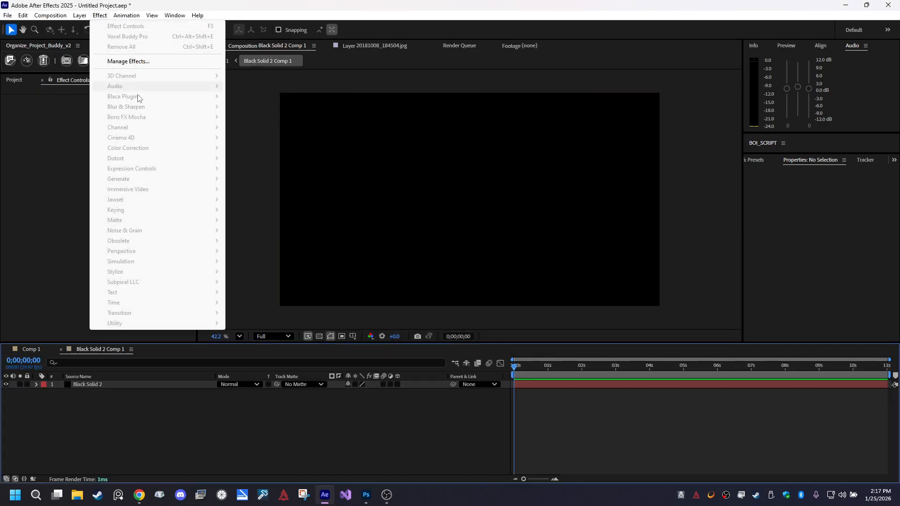
{"action": "left_click", "coordinate": [105, 380]}
{"action": "left_click", "coordinate": [105, 384]}
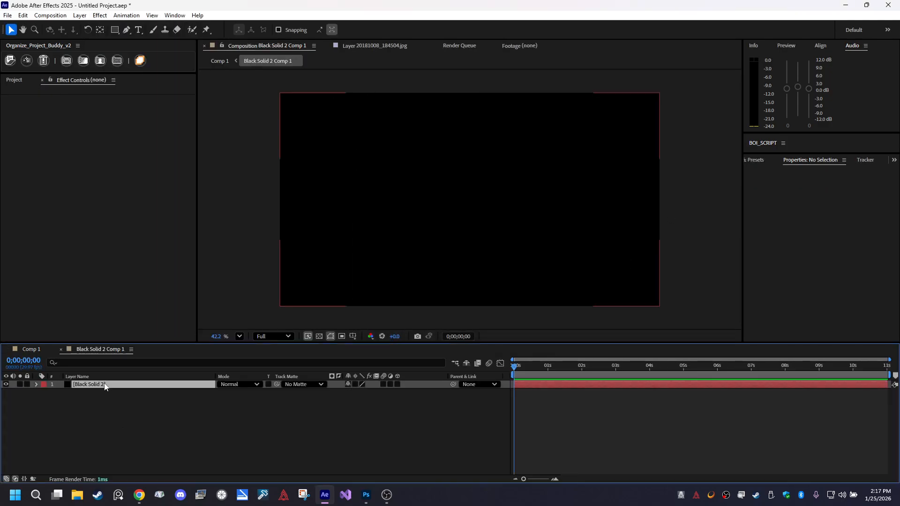
{"action": "left_click", "coordinate": [82, 15]}
{"action": "left_click", "coordinate": [100, 18]}
{"action": "left_click", "coordinate": [100, 15]}
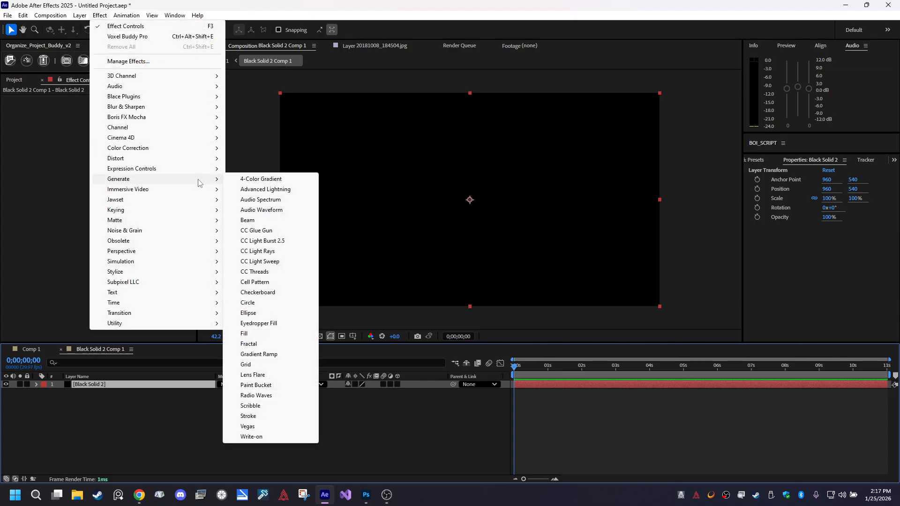
{"action": "left_click", "coordinate": [155, 443]}
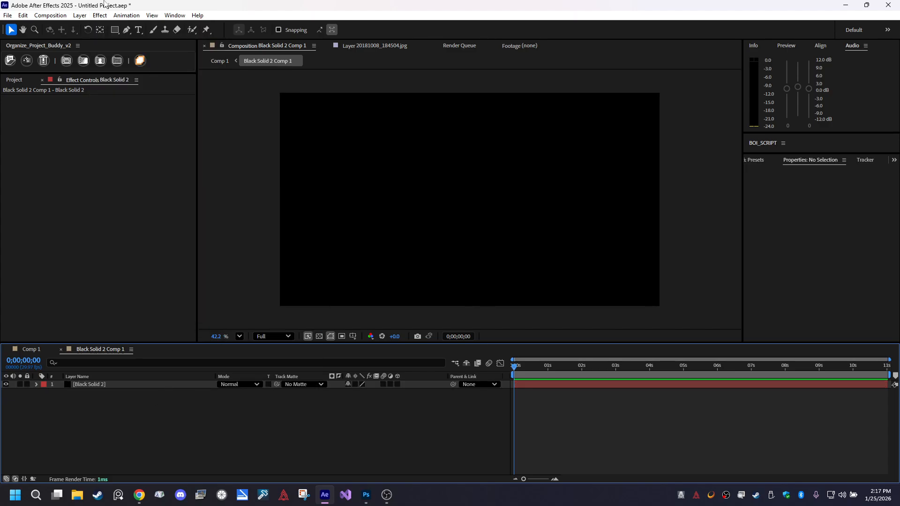
Draw an open S-shaped curve of four smooth points across the frame with the Pen tool as a new shape layer
{"action": "left_click", "coordinate": [127, 29]}
{"action": "left_click_drag", "start_coordinate": [335, 174], "coordinate": [380, 137]}
{"action": "left_click_drag", "start_coordinate": [499, 165], "coordinate": [501, 228]}
{"action": "left_click_drag", "start_coordinate": [563, 268], "coordinate": [595, 250]}
{"action": "left_click_drag", "start_coordinate": [632, 165], "coordinate": [650, 186]}
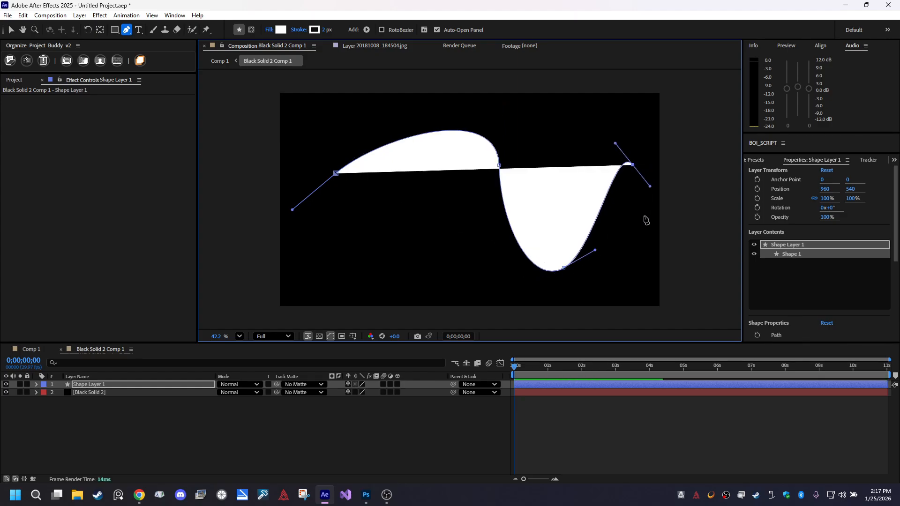
Delete the Black Solid 2 layer beneath the shape and show the transparency grid to check the background
{"action": "left_click", "coordinate": [104, 374]}
{"action": "left_click", "coordinate": [104, 394]}
{"action": "key", "text": "Delete"}
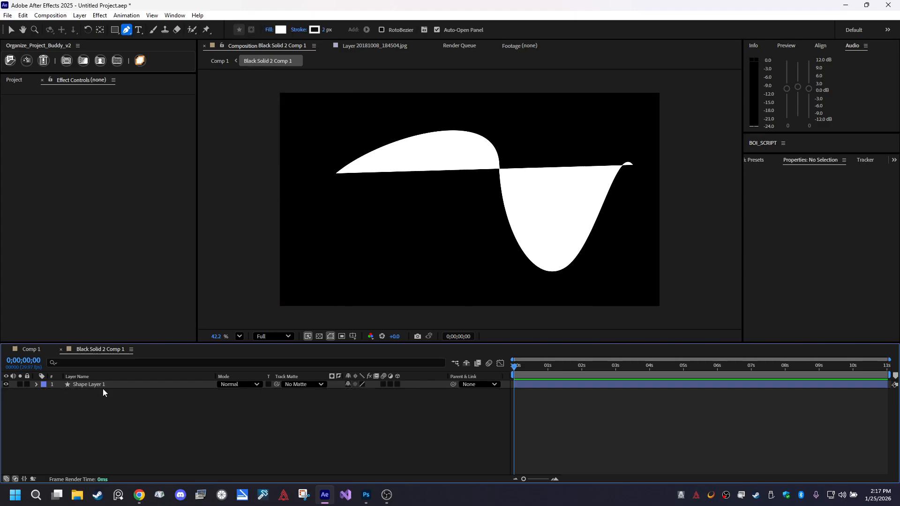
{"action": "left_click", "coordinate": [85, 384]}
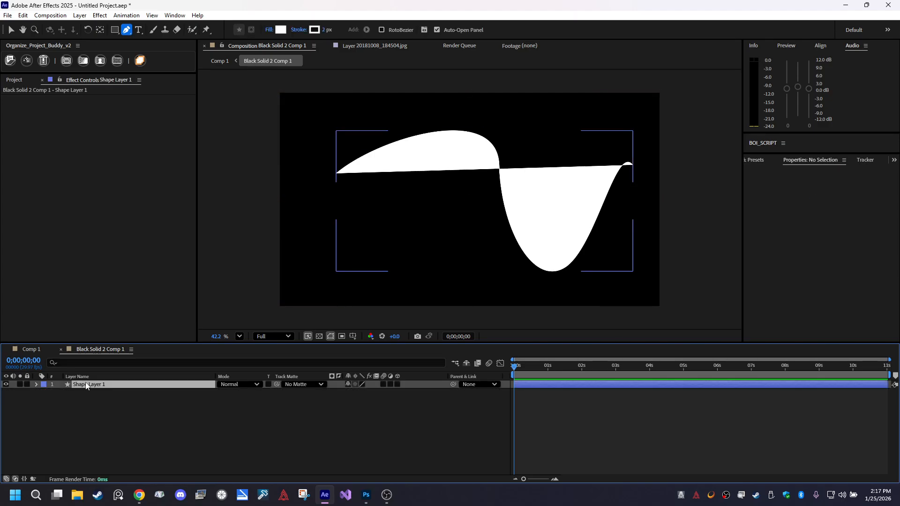
{"action": "left_click", "coordinate": [320, 336]}
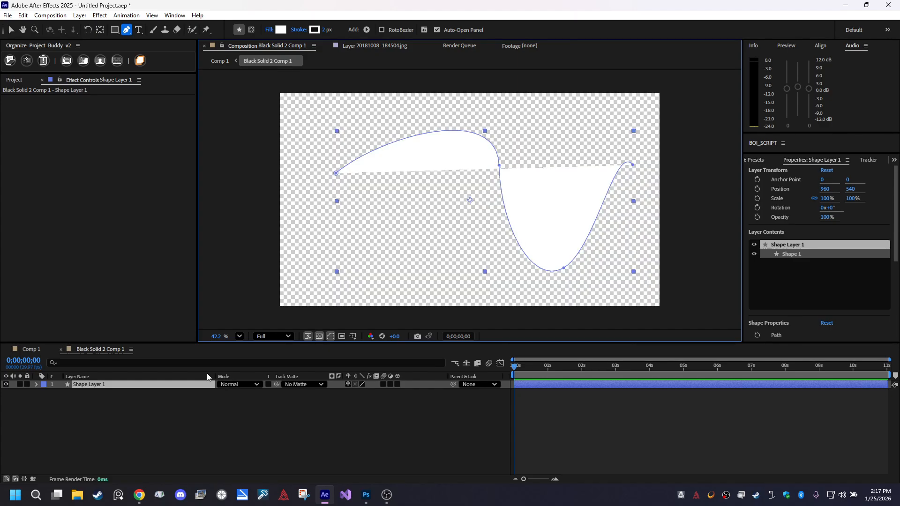
Hide the transparency grid and delete the fill from Shape 1, keeping only its stroke
{"action": "left_click", "coordinate": [36, 385]}
{"action": "left_click", "coordinate": [45, 393]}
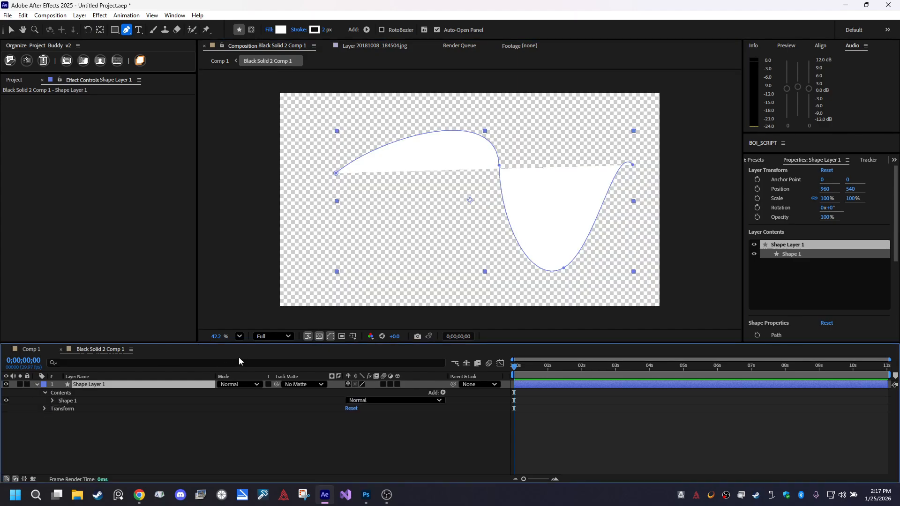
{"action": "left_click", "coordinate": [319, 336]}
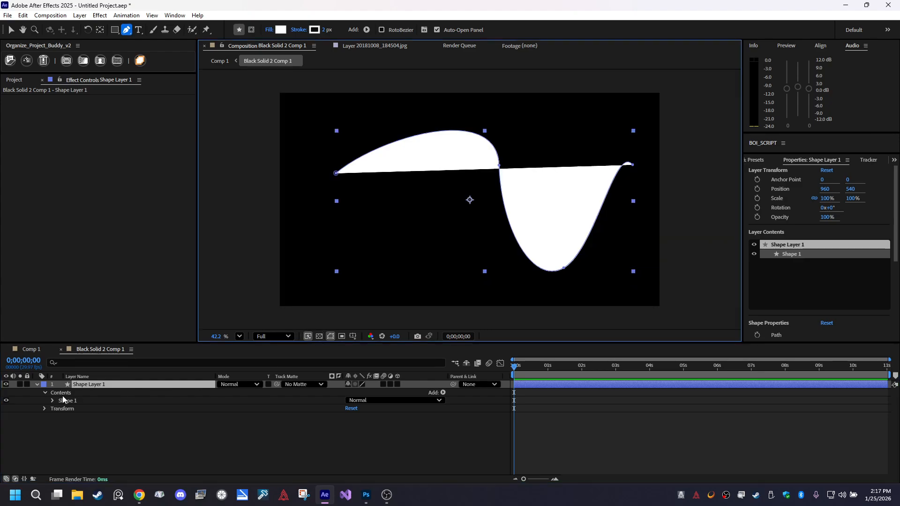
{"action": "left_click", "coordinate": [50, 400]}
{"action": "left_click", "coordinate": [82, 425]}
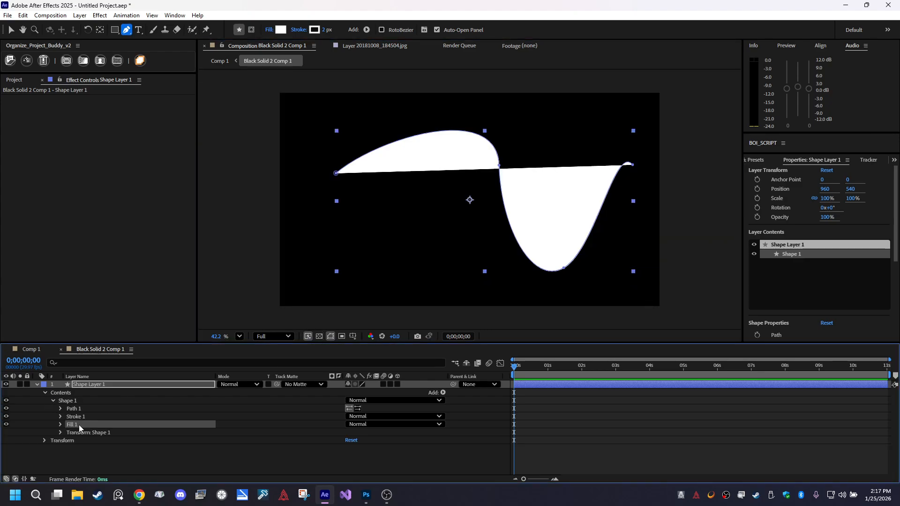
{"action": "key", "text": "Delete"}
Set Shape 1's stroke width to 36 and give the line round caps
{"action": "left_click", "coordinate": [55, 416]}
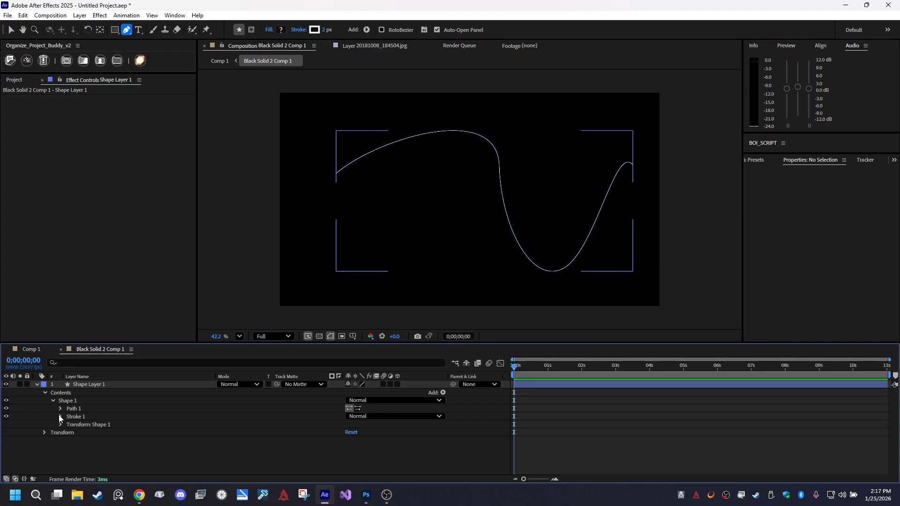
{"action": "left_click", "coordinate": [60, 416]}
{"action": "scroll", "coordinate": [201, 435], "scroll_direction": "down", "scroll_amount": 3}
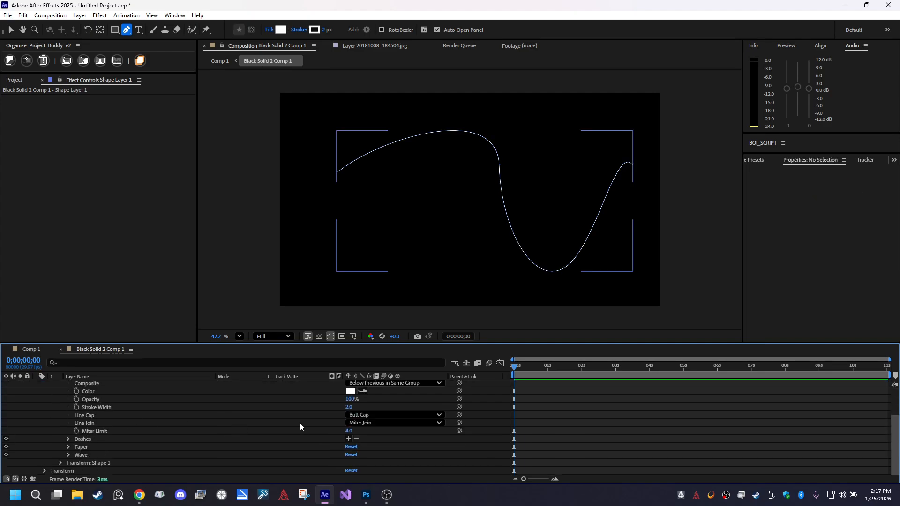
{"action": "scroll", "coordinate": [300, 423], "scroll_direction": "up", "scroll_amount": 2}
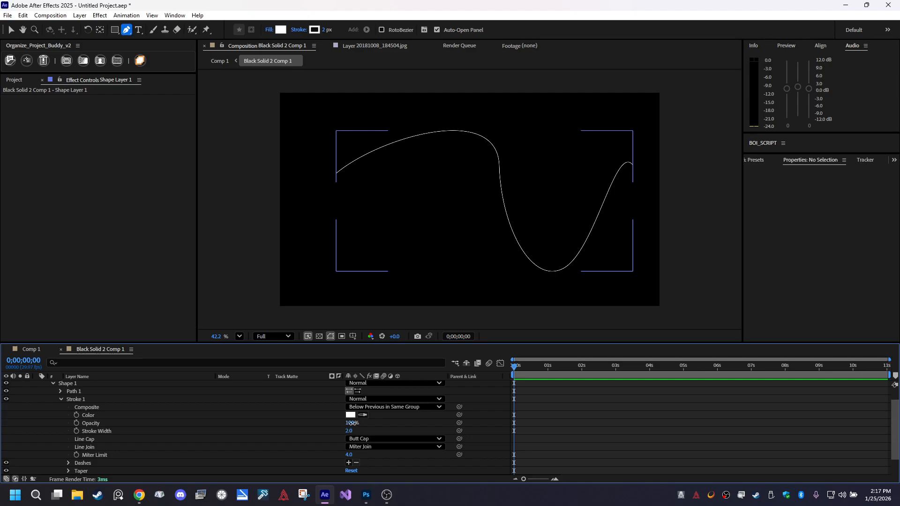
{"action": "left_click_drag", "start_coordinate": [353, 424], "coordinate": [403, 425]}
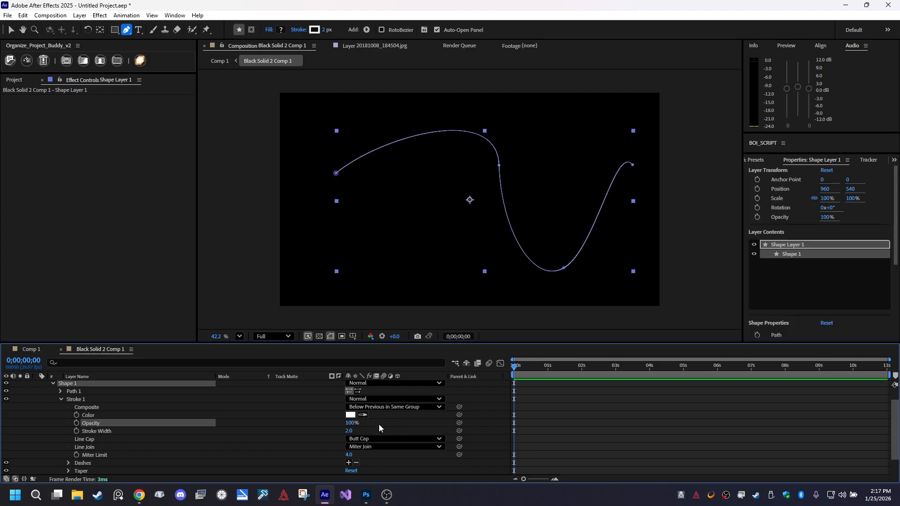
{"action": "left_click_drag", "start_coordinate": [350, 431], "coordinate": [384, 436]}
{"action": "left_click", "coordinate": [396, 439]}
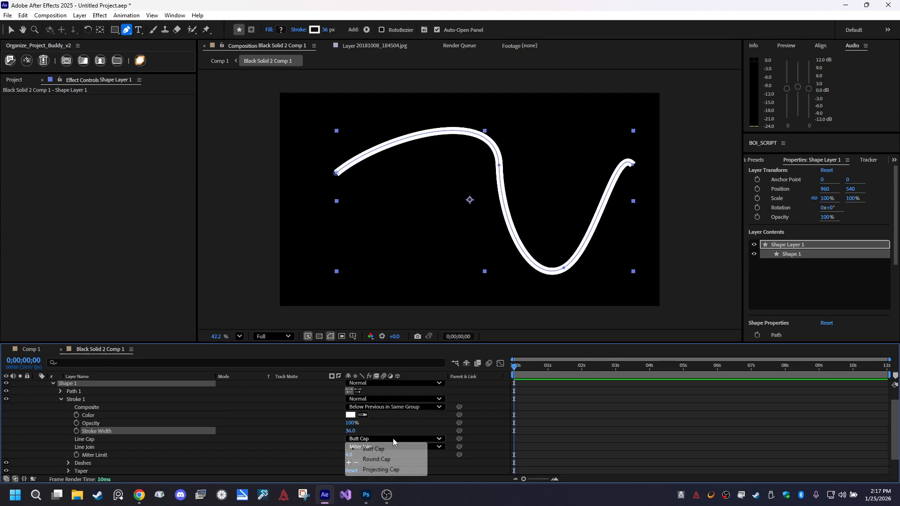
{"action": "left_click", "coordinate": [390, 463]}
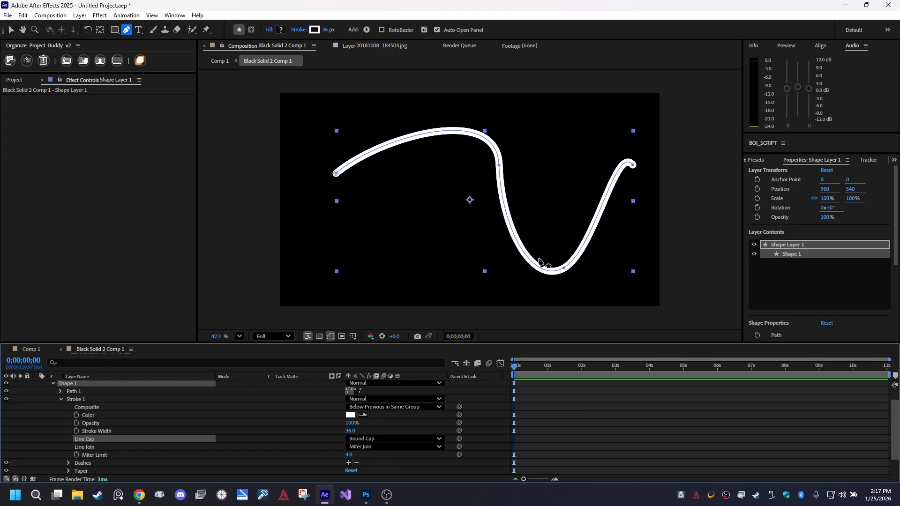
Lower the curve's starting point with a steeper handle, and set the stroke taper's start length to 97%
{"action": "left_click_drag", "start_coordinate": [337, 175], "coordinate": [320, 241]}
{"action": "left_click_drag", "start_coordinate": [360, 206], "coordinate": [355, 148]}
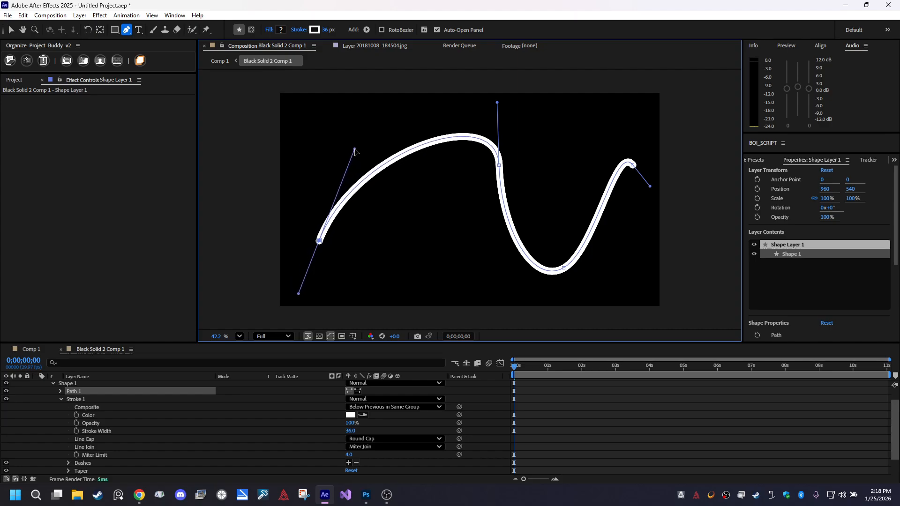
{"action": "scroll", "coordinate": [164, 427], "scroll_direction": "down", "scroll_amount": 2}
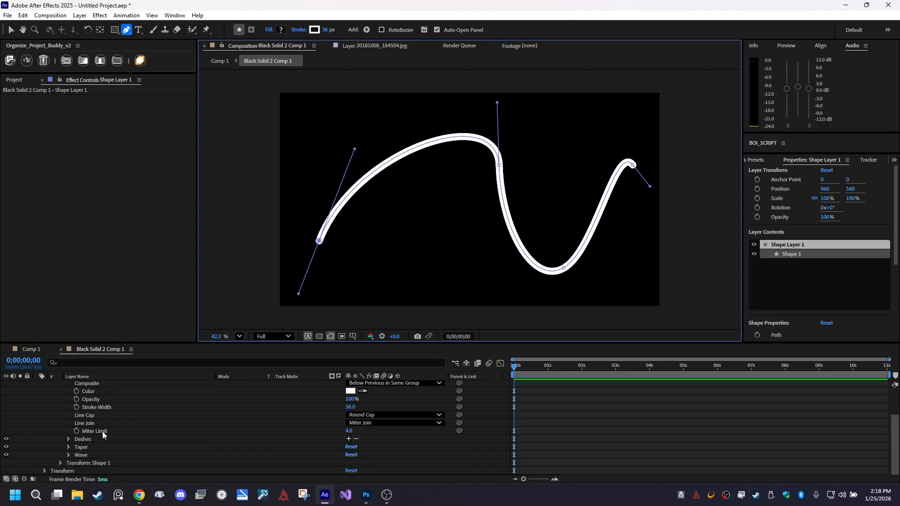
{"action": "left_click", "coordinate": [69, 448]}
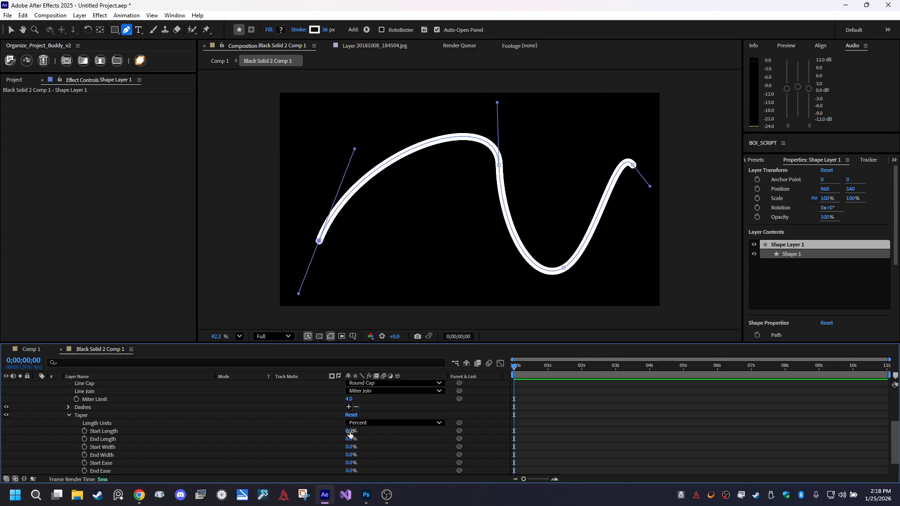
{"action": "left_click_drag", "start_coordinate": [349, 435], "coordinate": [385, 435]}
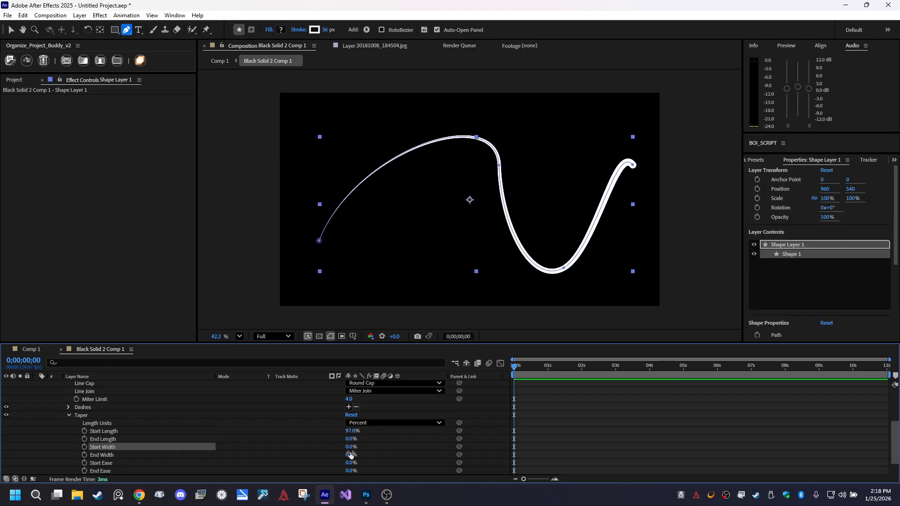
{"action": "left_click", "coordinate": [69, 416]}
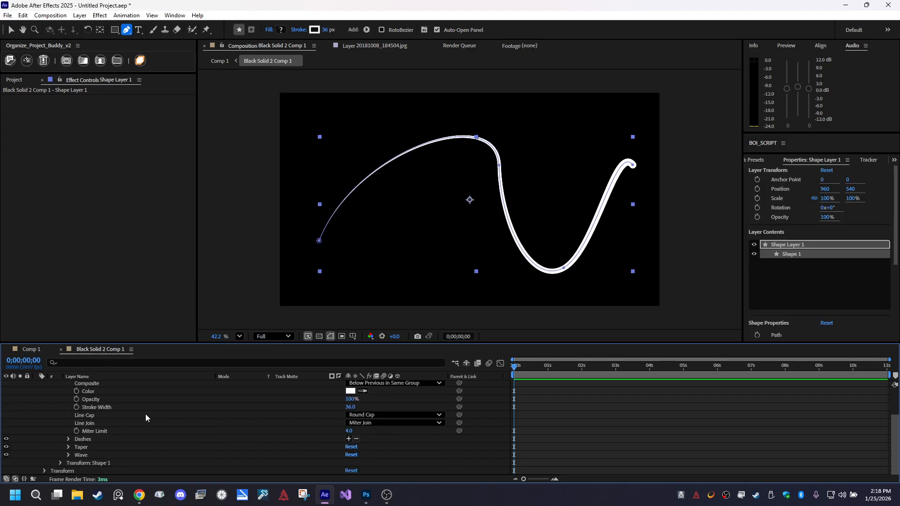
Give the stroke a wave with an amount of 75% and a wavelength of 113 pixels
{"action": "left_click", "coordinate": [68, 456]}
{"action": "left_click", "coordinate": [355, 463]}
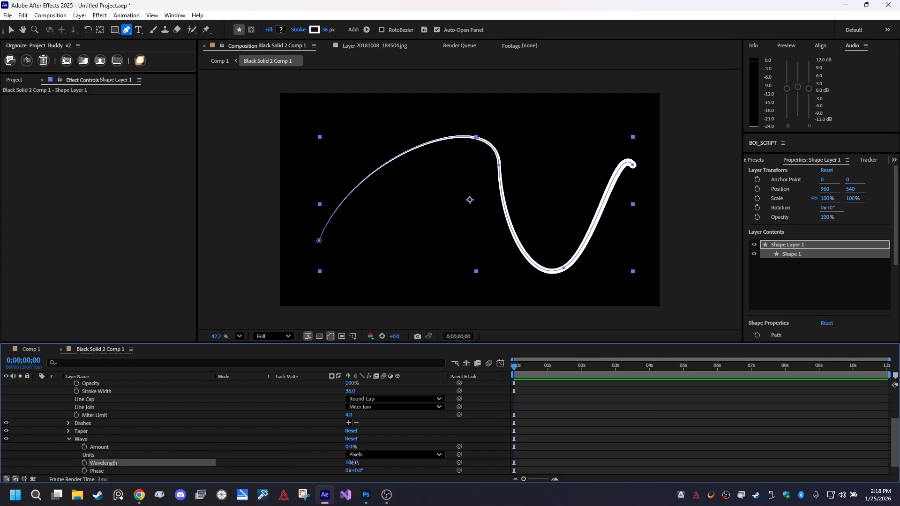
{"action": "mouse_move", "coordinate": [356, 463]}
{"action": "left_mouse_down"}
{"action": "mouse_move", "coordinate": [372, 463]}
{"action": "mouse_move", "coordinate": [349, 460]}
{"action": "mouse_move", "coordinate": [349, 480]}
{"action": "mouse_move", "coordinate": [413, 468]}
{"action": "mouse_move", "coordinate": [384, 467]}
{"action": "left_mouse_up"}
Animate the stroke's wave phase from 70° at the first frame to 180° at 11 seconds
{"action": "left_click", "coordinate": [85, 471]}
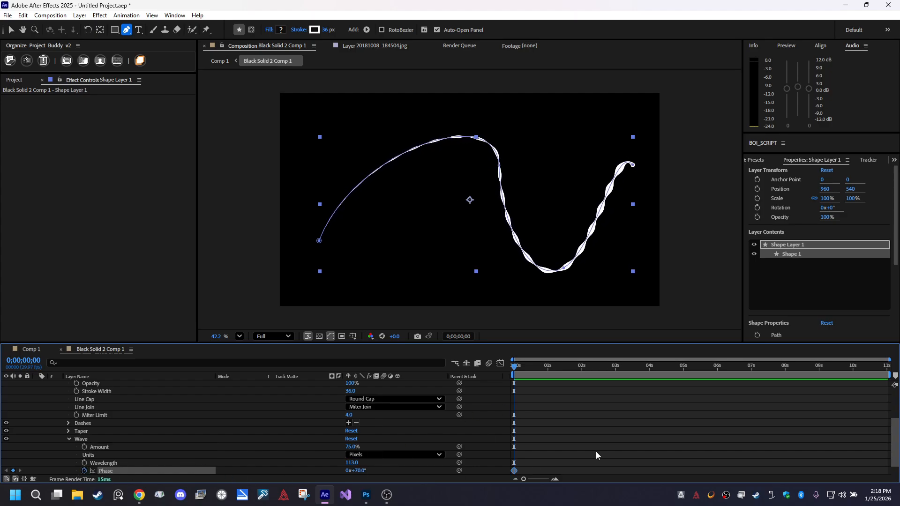
{"action": "left_click_drag", "start_coordinate": [820, 366], "coordinate": [888, 365]}
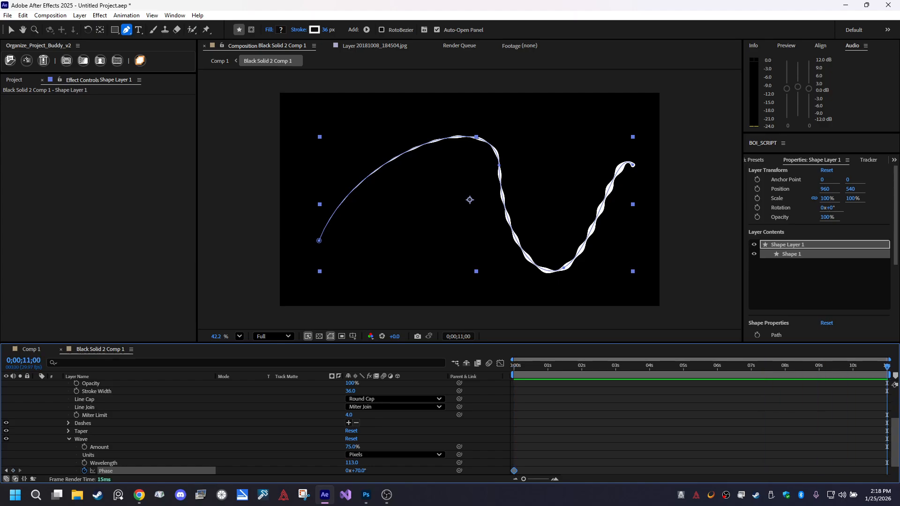
{"action": "left_click", "coordinate": [363, 471]}
{"action": "type", "text": "180"}
{"action": "key", "text": "Return"}
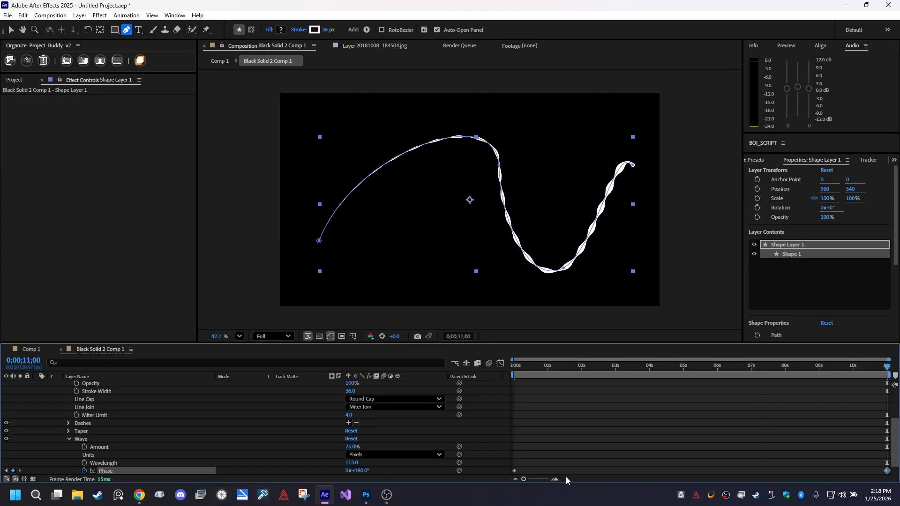
{"action": "left_click_drag", "start_coordinate": [555, 366], "coordinate": [889, 378]}
Add a keyframe for the shape of Path 1 at the first frame
{"action": "scroll", "coordinate": [140, 420], "scroll_direction": "up", "scroll_amount": 3}
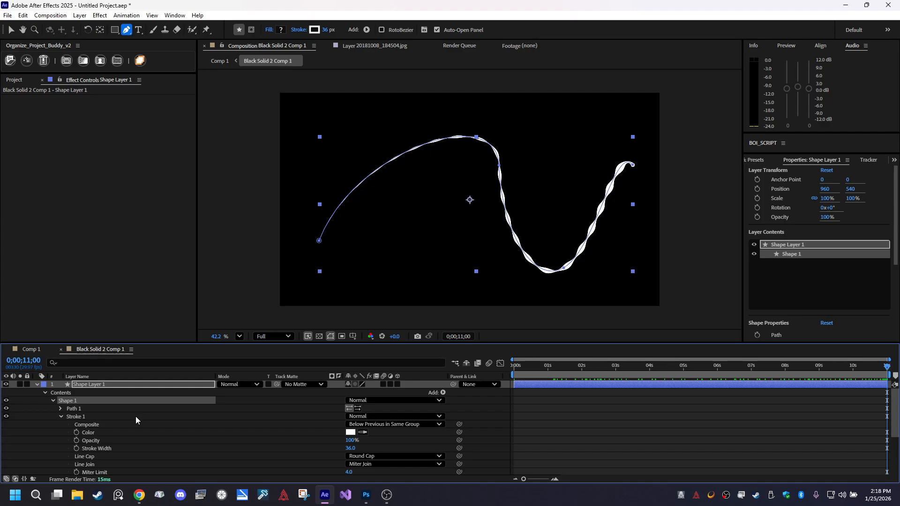
{"action": "left_click", "coordinate": [61, 416]}
{"action": "left_click", "coordinate": [60, 409]}
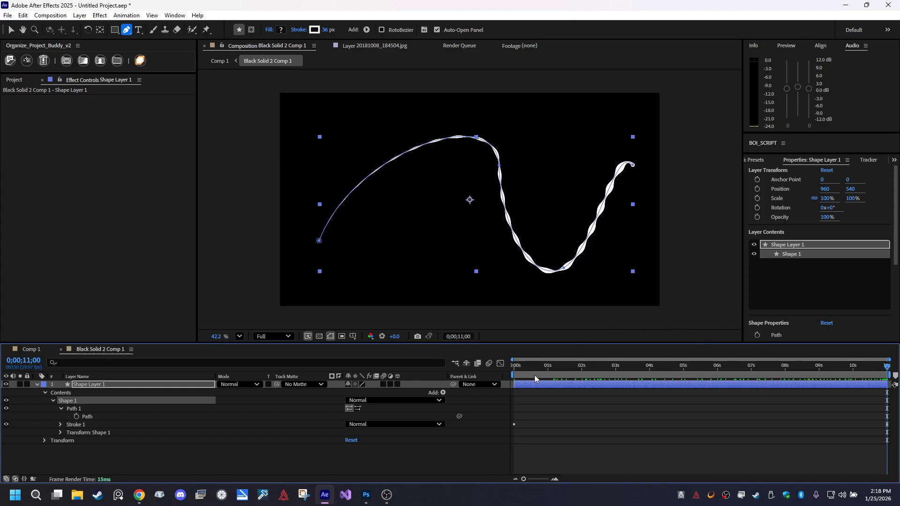
{"action": "left_click_drag", "start_coordinate": [524, 367], "coordinate": [484, 367]}
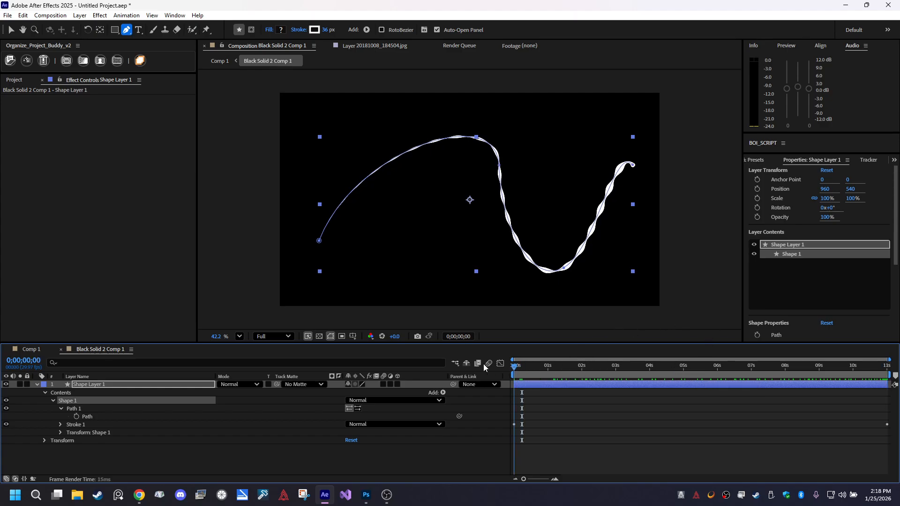
{"action": "left_click", "coordinate": [76, 417]}
At 11 seconds, tilt the handles of the curve's second point and move that point up and to the left
{"action": "left_click_drag", "start_coordinate": [755, 367], "coordinate": [888, 367]}
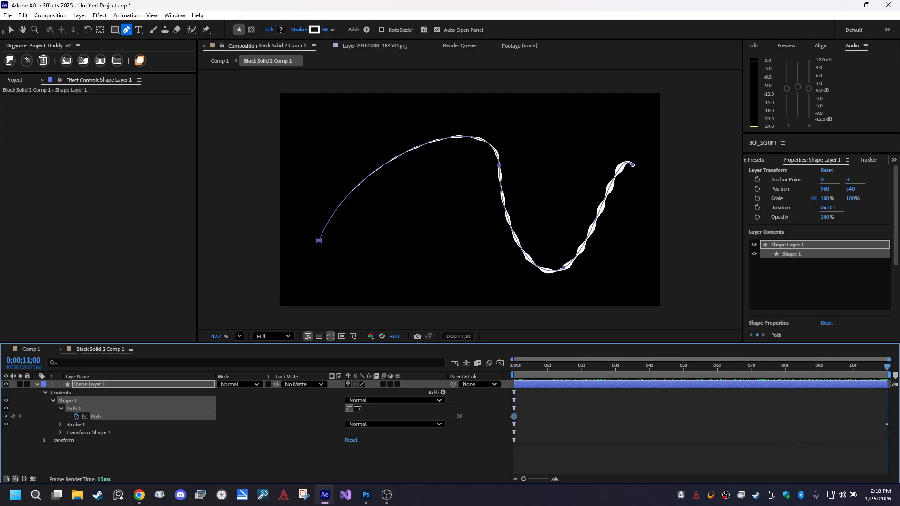
{"action": "left_click", "coordinate": [498, 166]}
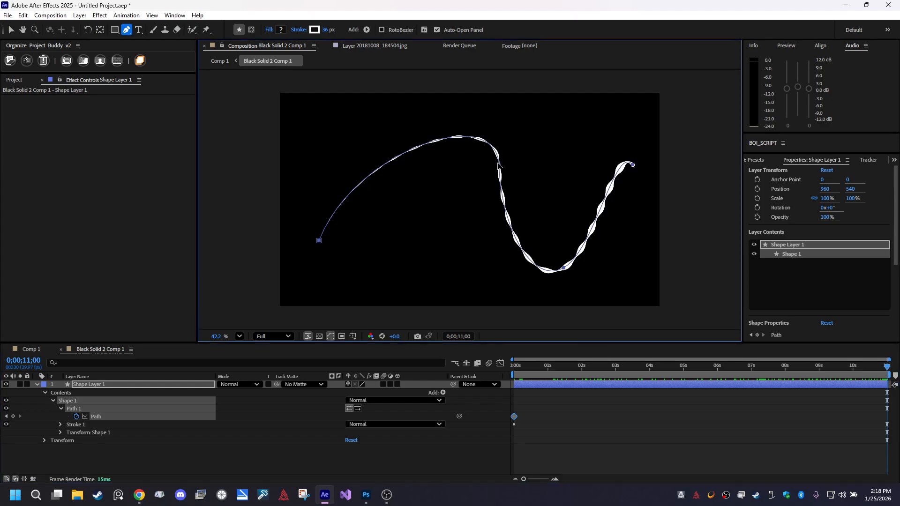
{"action": "left_click", "coordinate": [10, 30]}
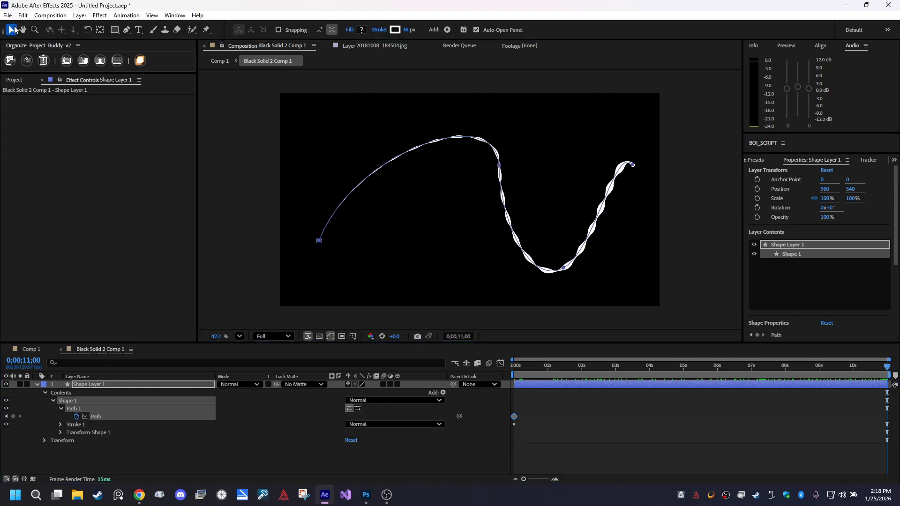
{"action": "left_click", "coordinate": [527, 167]}
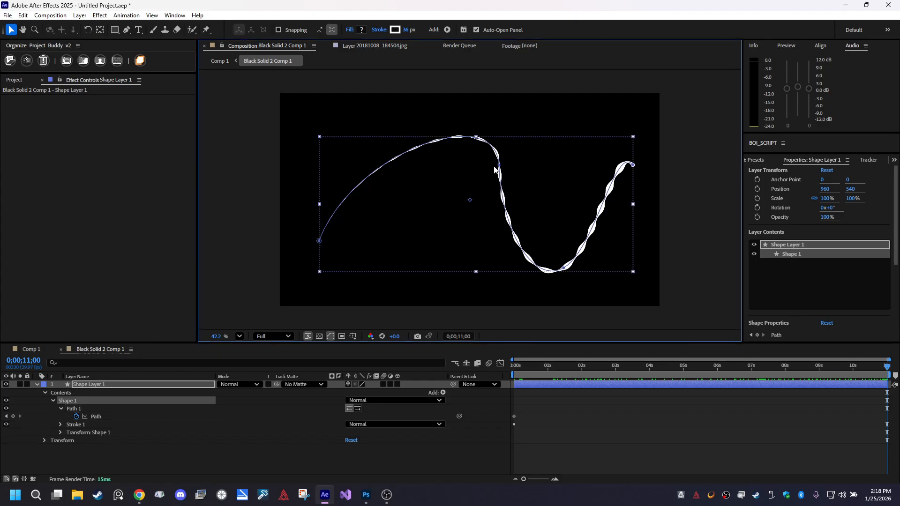
{"action": "left_click", "coordinate": [499, 166]}
{"action": "left_click_drag", "start_coordinate": [497, 102], "coordinate": [458, 145]}
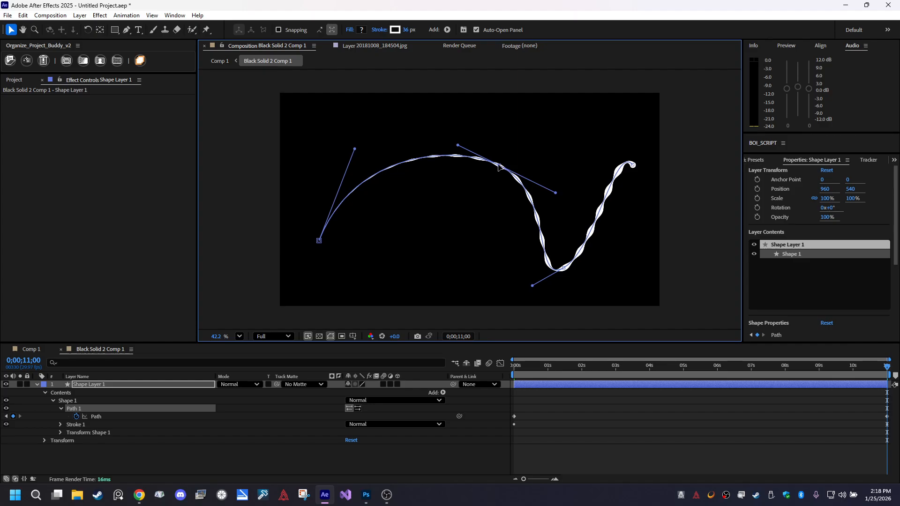
{"action": "left_click_drag", "start_coordinate": [499, 165], "coordinate": [435, 123]}
Shift the lower point left, the end point outward and the start point to the lower-left corner, adjusting their handles, and return to the first frame
{"action": "left_click", "coordinate": [560, 273]}
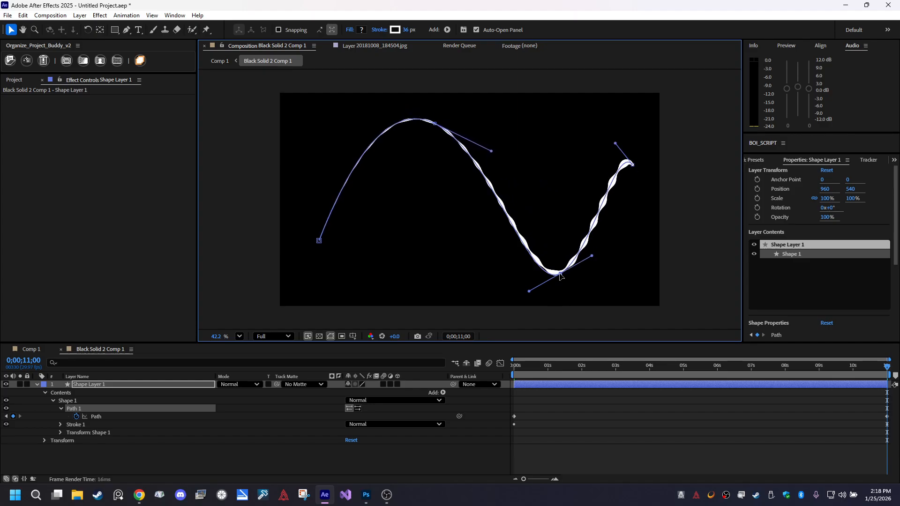
{"action": "left_click_drag", "start_coordinate": [559, 274], "coordinate": [518, 274]}
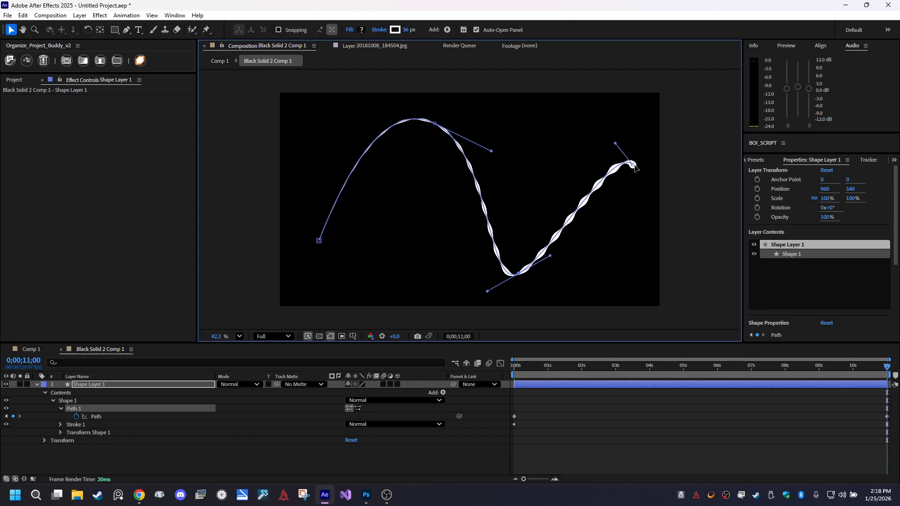
{"action": "left_click_drag", "start_coordinate": [633, 165], "coordinate": [595, 117]}
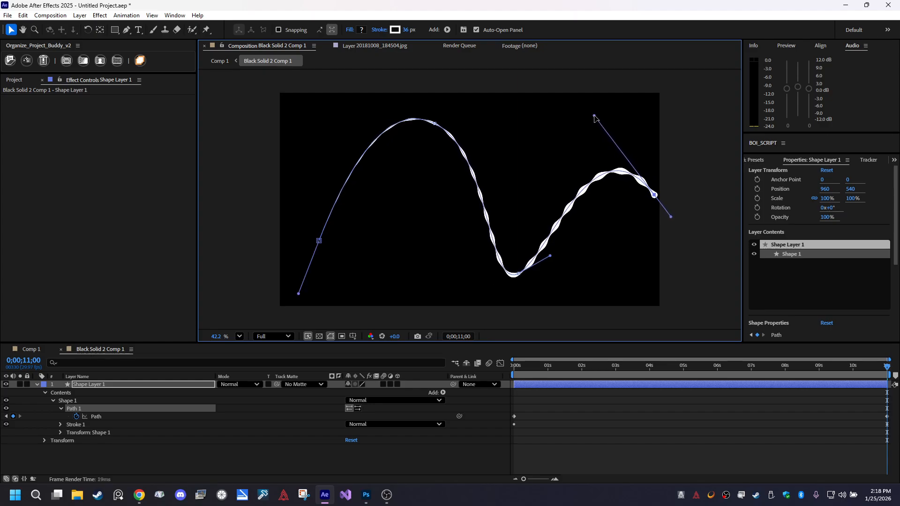
{"action": "left_click", "coordinate": [319, 242]}
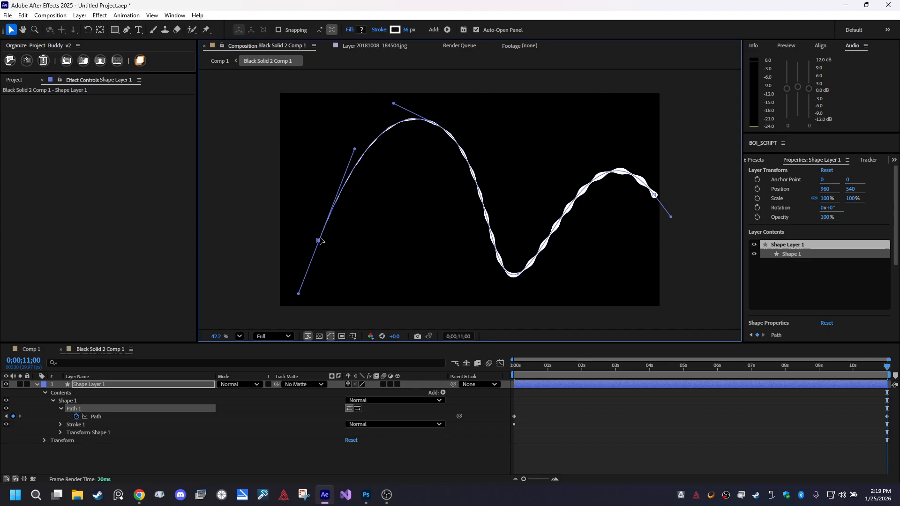
{"action": "left_click_drag", "start_coordinate": [319, 241], "coordinate": [266, 300]}
{"action": "left_click_drag", "start_coordinate": [303, 208], "coordinate": [294, 165]}
{"action": "left_click_drag", "start_coordinate": [867, 370], "coordinate": [523, 384]}
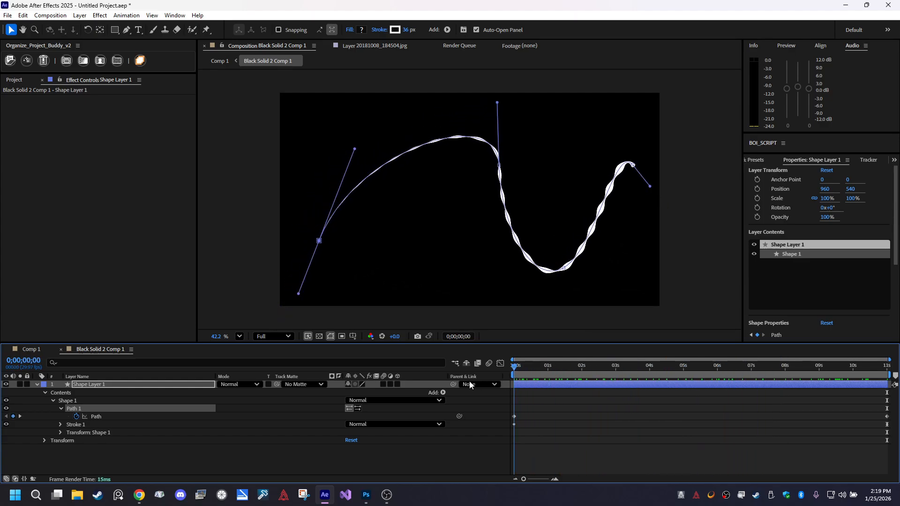
In Comp 1, set the source layer of Black Solid 1's Voxel Buddy Pro effect to Black Solid 2 Comp 1
{"action": "left_click", "coordinate": [31, 350]}
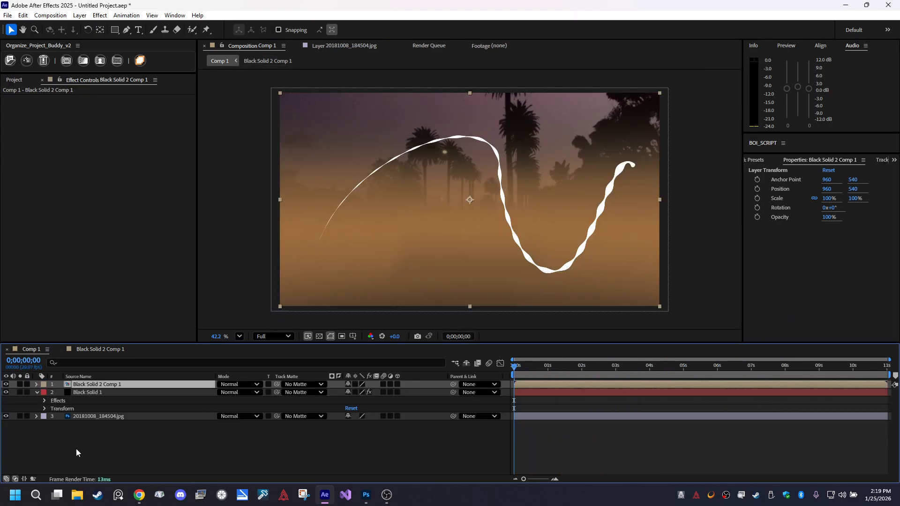
{"action": "left_click", "coordinate": [83, 393]}
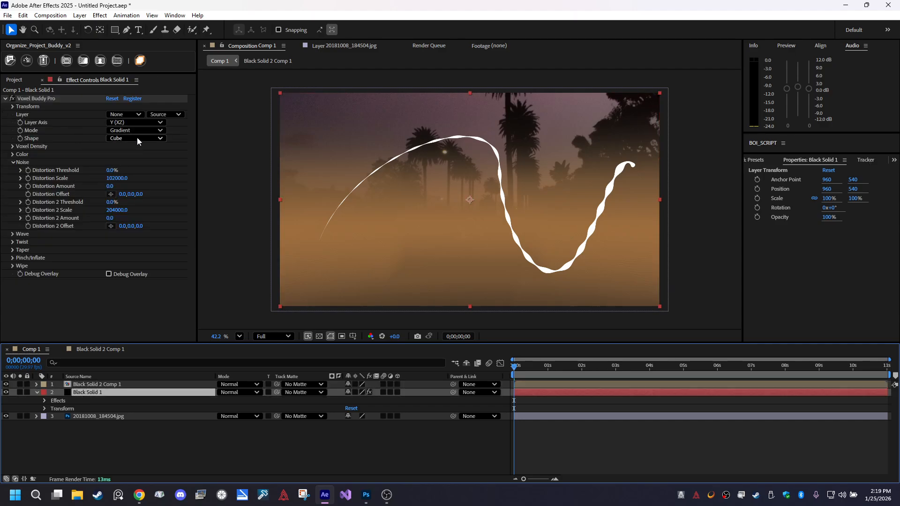
{"action": "left_click", "coordinate": [133, 115]}
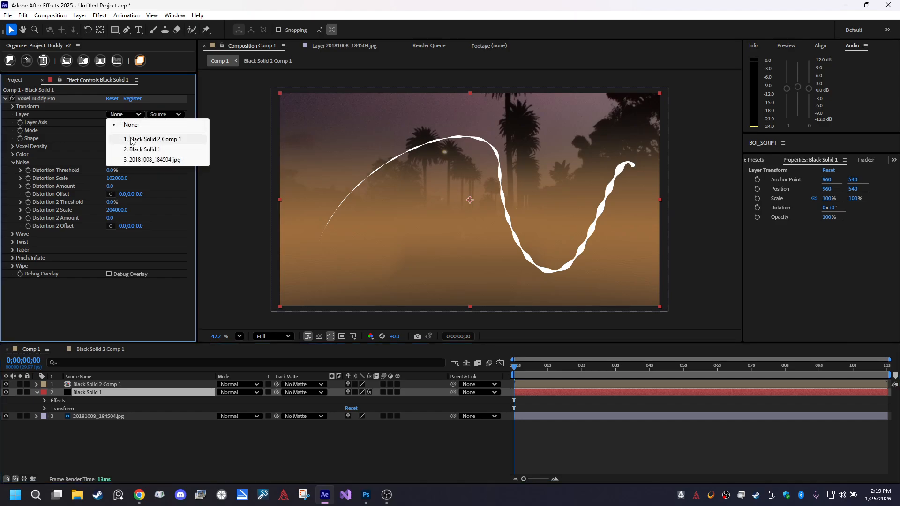
{"action": "left_click", "coordinate": [132, 140]}
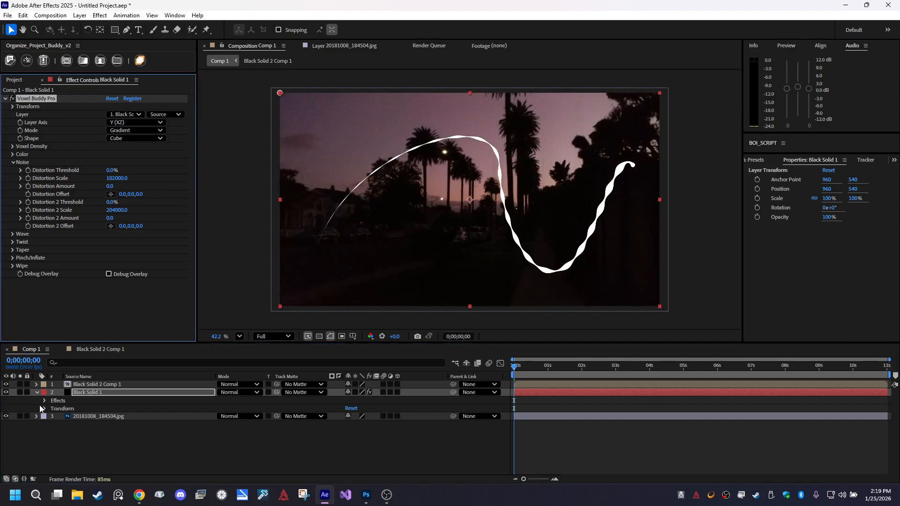
Hide the Black Solid 2 Comp 1 and 20181008_184504.jpg layers, and select Black Solid 1 again
{"action": "left_click", "coordinate": [6, 384]}
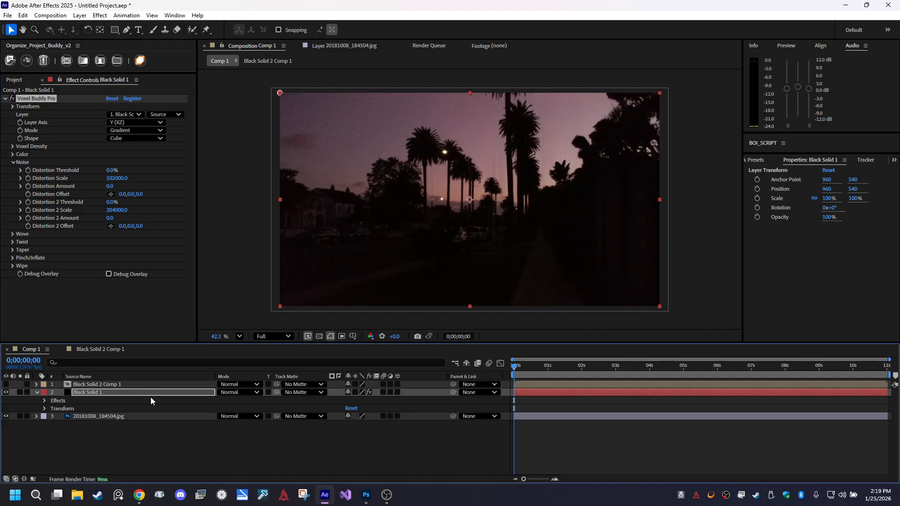
{"action": "left_click", "coordinate": [119, 377]}
{"action": "left_click", "coordinate": [94, 416]}
{"action": "left_click", "coordinate": [7, 416]}
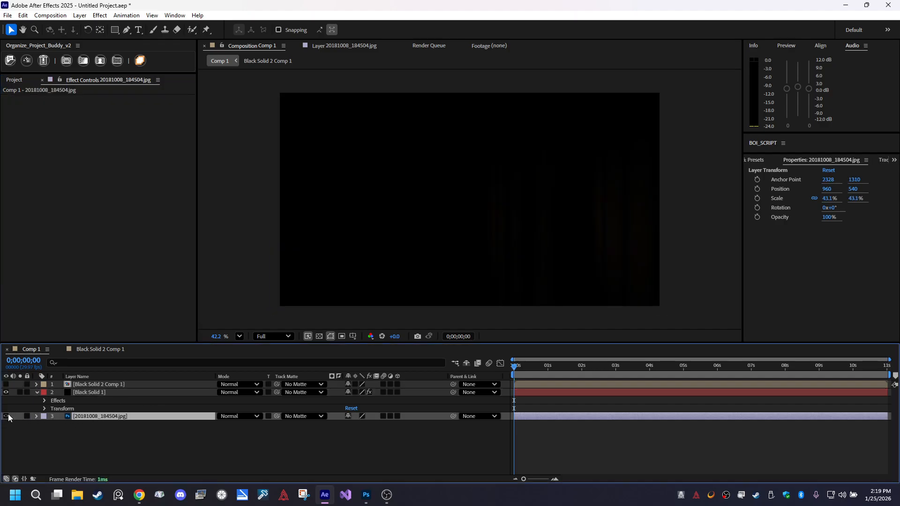
{"action": "left_click", "coordinate": [114, 393]}
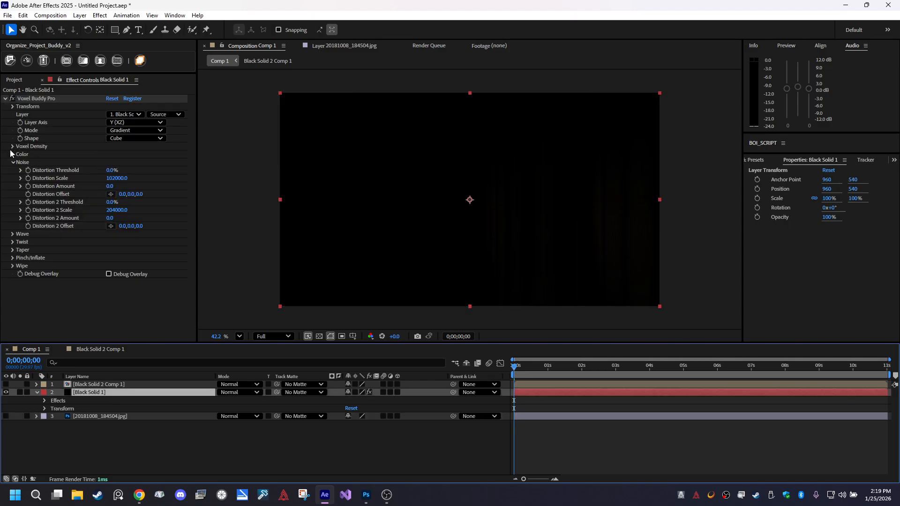
{"action": "left_click", "coordinate": [13, 234]}
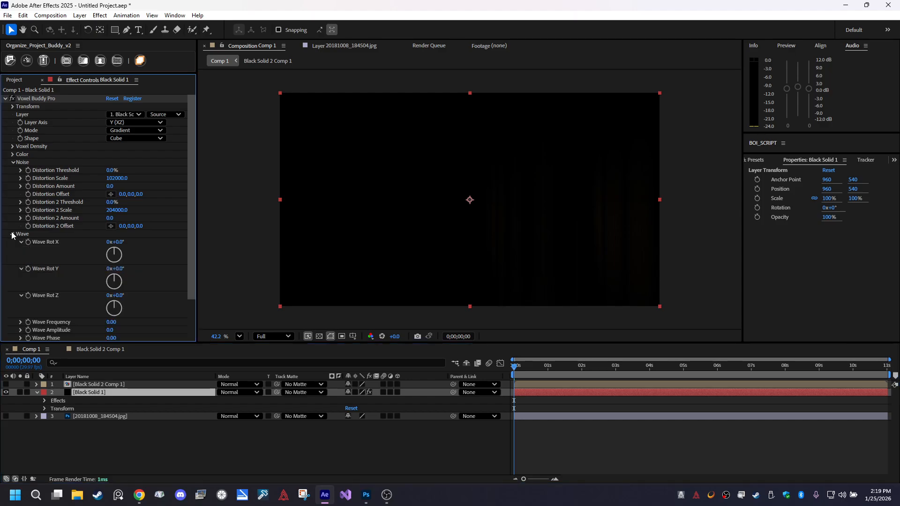
{"action": "left_click", "coordinate": [13, 235]}
{"action": "left_click", "coordinate": [13, 235]}
{"action": "left_click", "coordinate": [12, 234]}
Set Voxel Buddy Pro's Thin Color to the bright green 00FFAE
{"action": "left_click", "coordinate": [13, 155]}
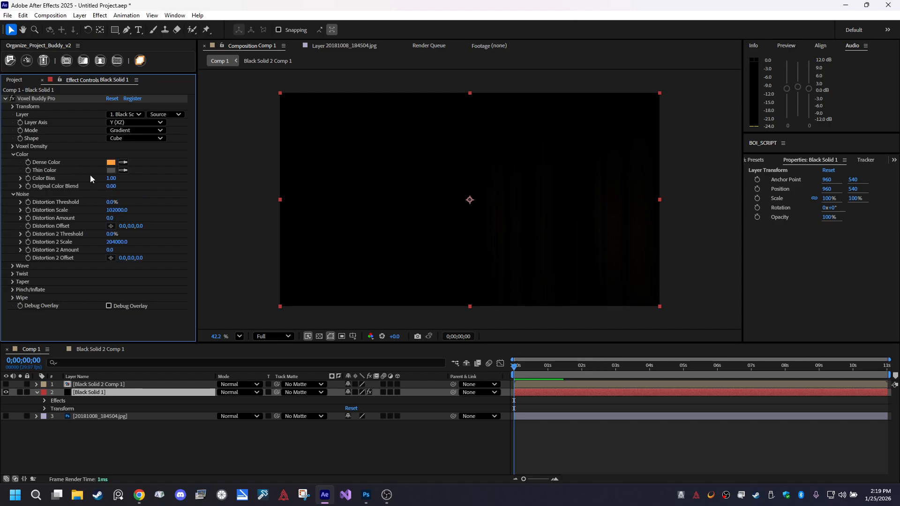
{"action": "left_click", "coordinate": [111, 170]}
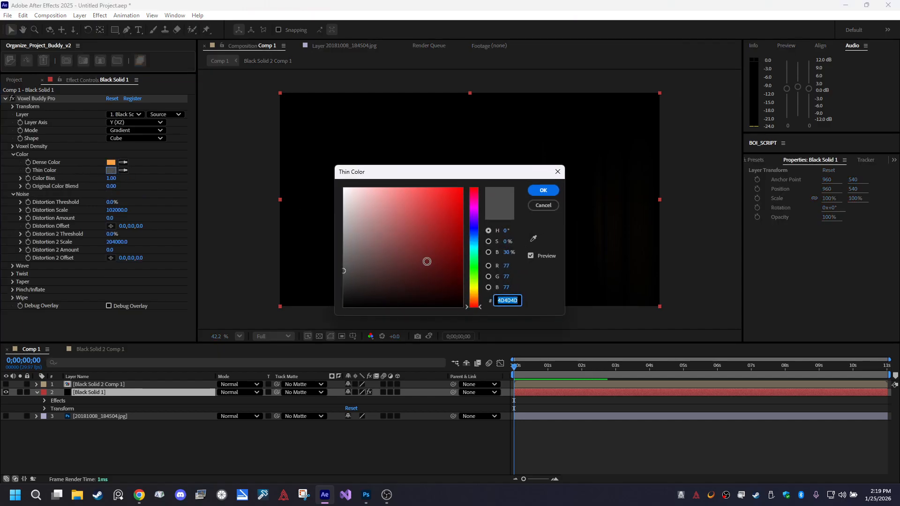
{"action": "left_click", "coordinate": [471, 254]}
{"action": "left_click_drag", "start_coordinate": [455, 225], "coordinate": [489, 150]}
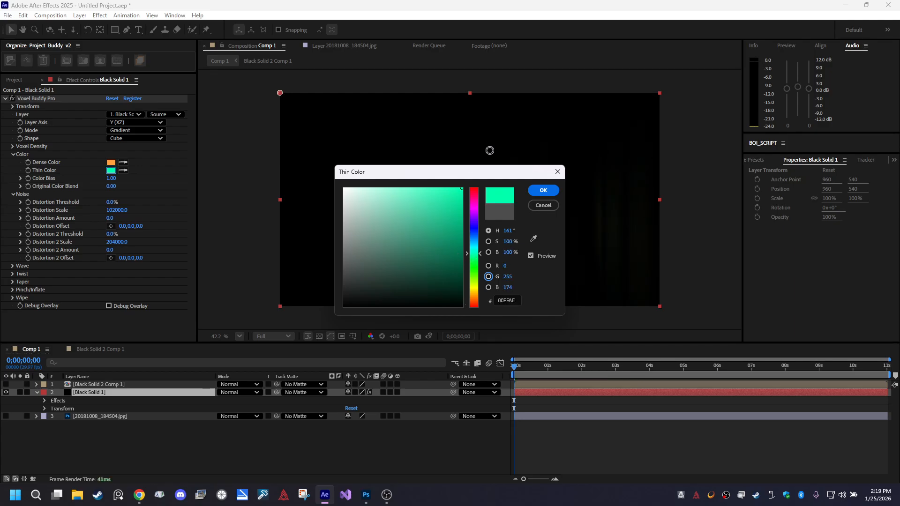
{"action": "left_click", "coordinate": [549, 192]}
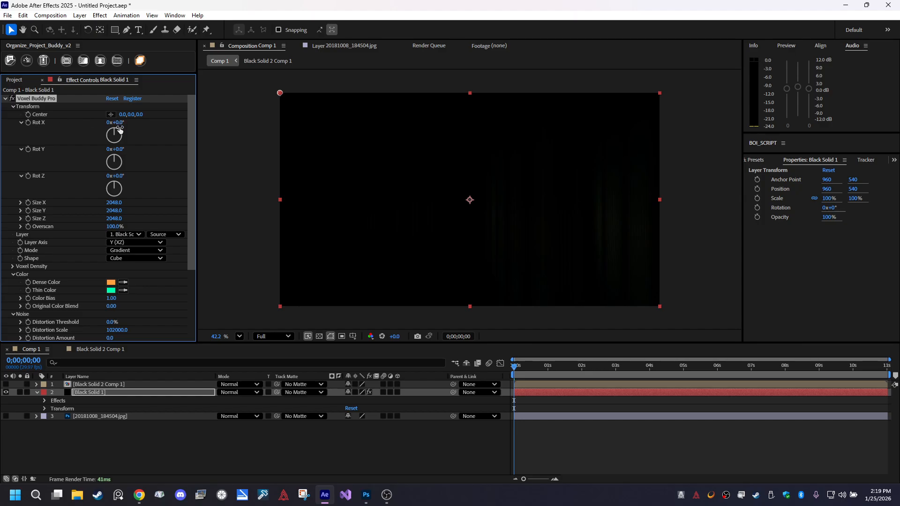
In the effect's Voxel Density settings, set Step Count to 452 and Density to 40.30
{"action": "scroll", "coordinate": [93, 284], "scroll_direction": "down", "scroll_amount": 3}
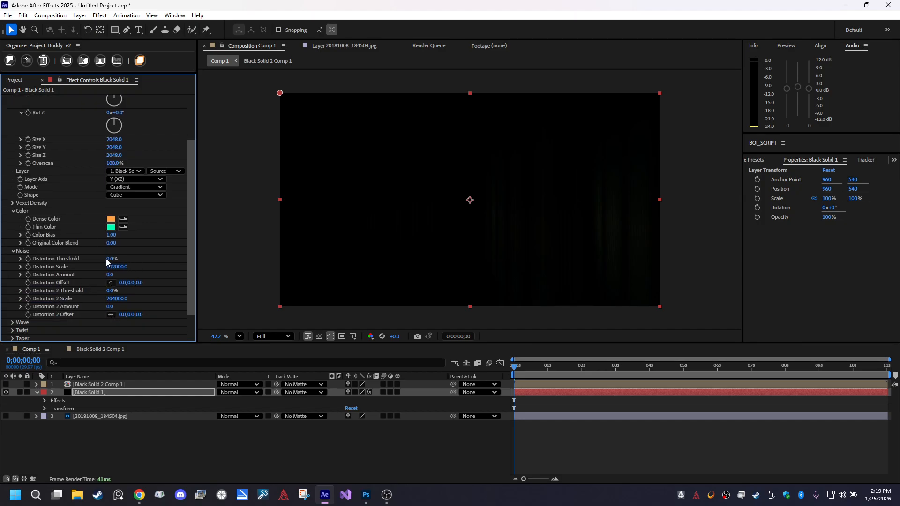
{"action": "left_click_drag", "start_coordinate": [110, 259], "coordinate": [109, 237]}
{"action": "left_click", "coordinate": [14, 204]}
{"action": "left_click_drag", "start_coordinate": [266, 204], "coordinate": [292, 205]}
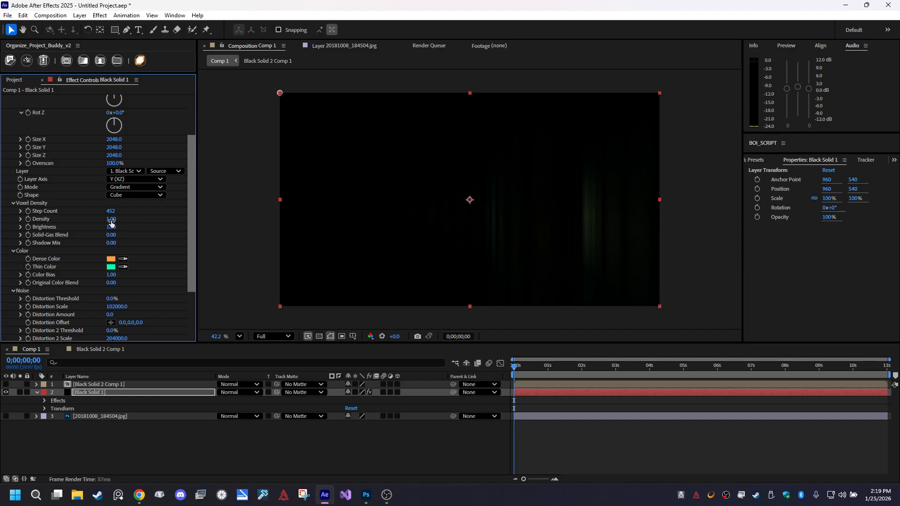
{"action": "left_click_drag", "start_coordinate": [107, 220], "coordinate": [235, 213]}
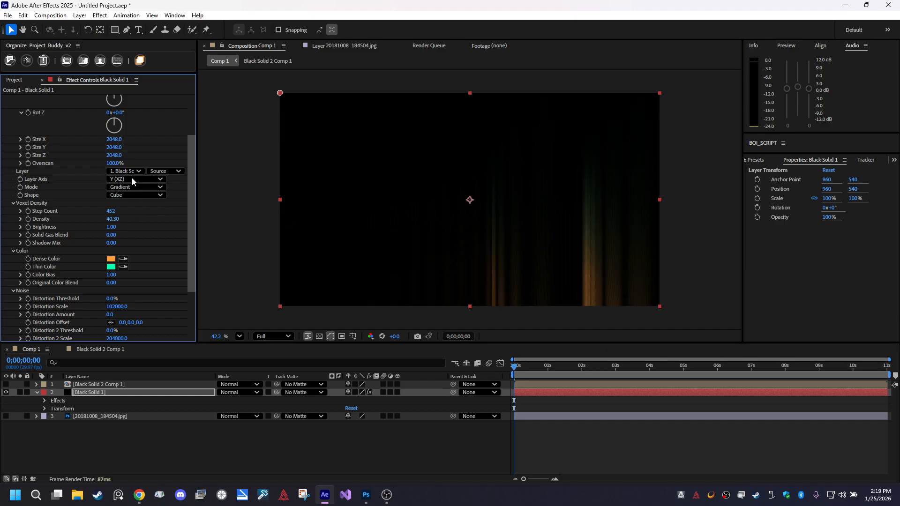
Set Voxel Buddy Pro's Dense Color to the cyan 40EFFF
{"action": "left_click", "coordinate": [111, 261]}
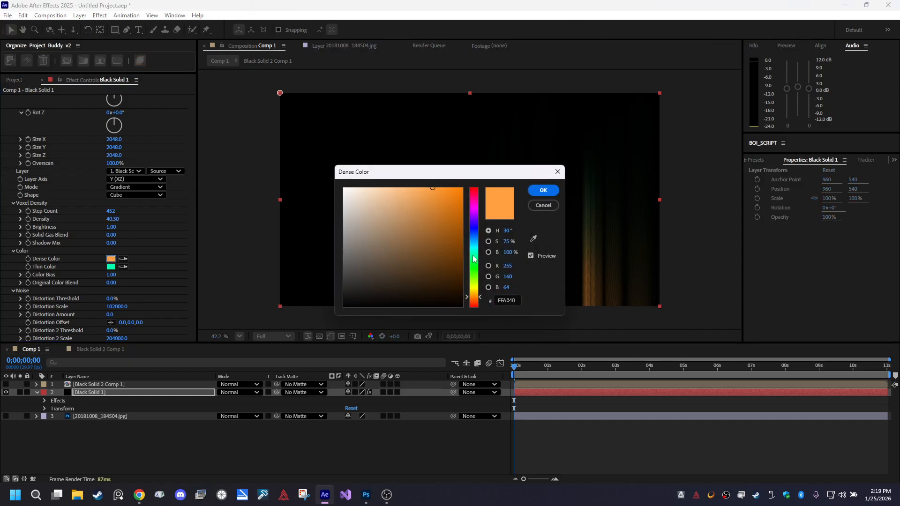
{"action": "left_click_drag", "start_coordinate": [472, 268], "coordinate": [477, 247]}
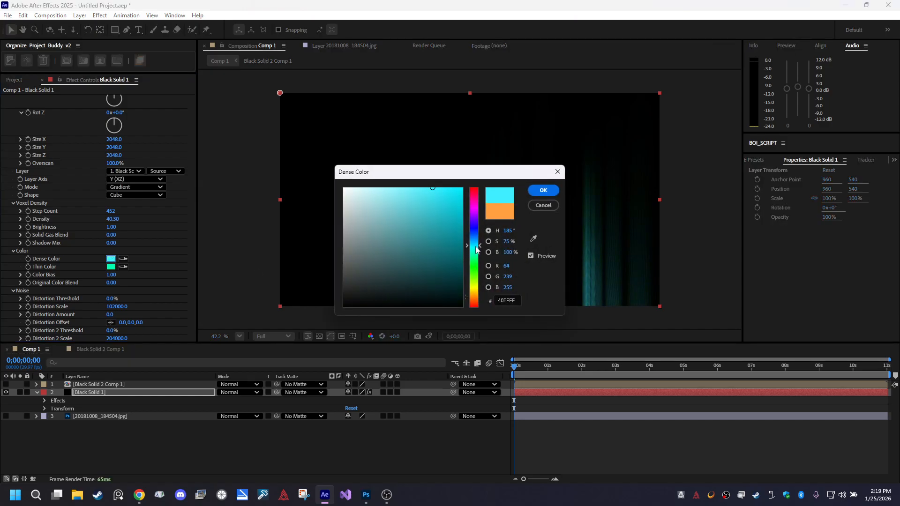
{"action": "left_click", "coordinate": [546, 194]}
Try moving the effect's Center, undo it, and set the volume's Rot X to 160°
{"action": "scroll", "coordinate": [147, 148], "scroll_direction": "down", "scroll_amount": 3}
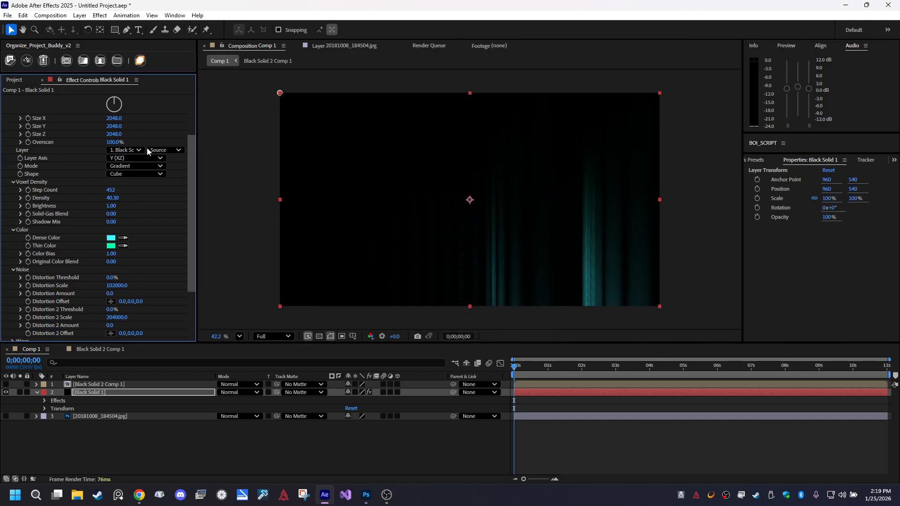
{"action": "scroll", "coordinate": [150, 151], "scroll_direction": "up", "scroll_amount": 6}
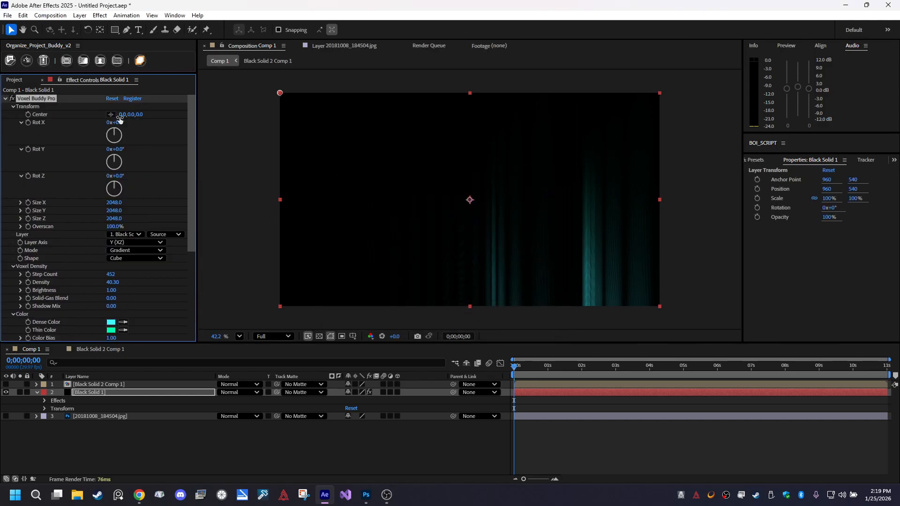
{"action": "left_click_drag", "start_coordinate": [131, 117], "coordinate": [328, 170]}
{"action": "key", "text": "ctrl+z"}
{"action": "mouse_move", "coordinate": [117, 131]}
{"action": "left_mouse_down"}
{"action": "mouse_move", "coordinate": [227, 141]}
{"action": "mouse_move", "coordinate": [107, 133]}
{"action": "left_mouse_up"}
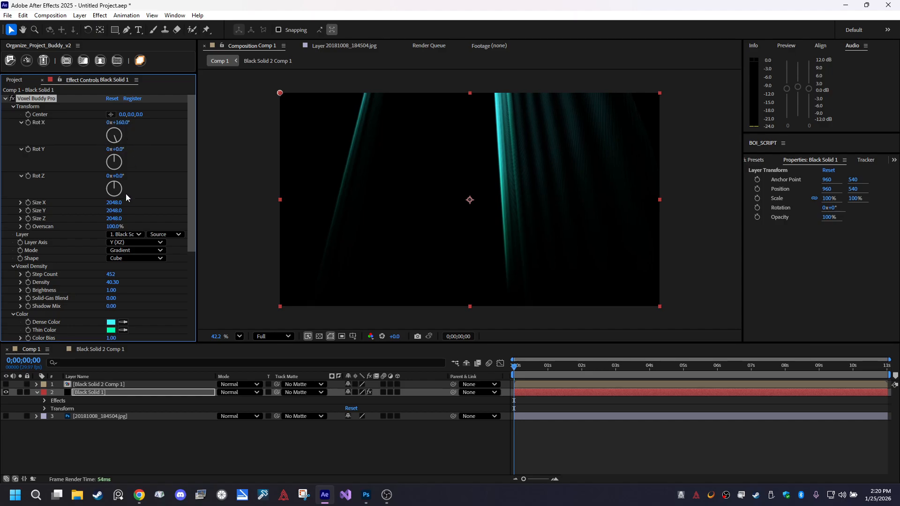
Set the volume's Size Y to 1038 and its Overscan to 299%
{"action": "left_click_drag", "start_coordinate": [111, 210], "coordinate": [45, 202]}
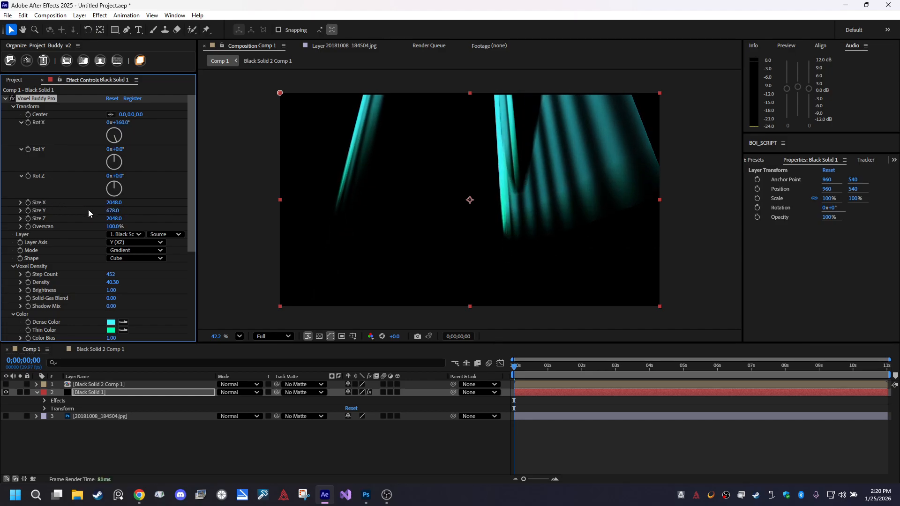
{"action": "left_click_drag", "start_coordinate": [115, 226], "coordinate": [241, 217]}
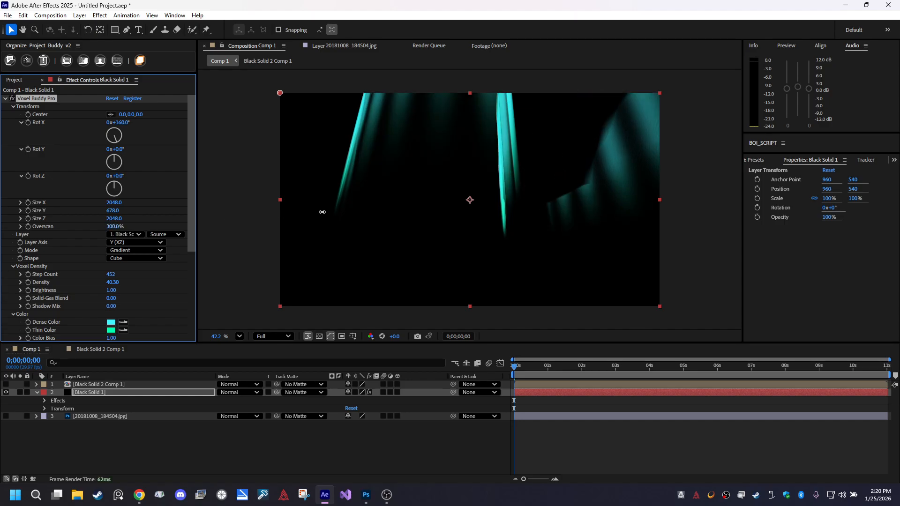
{"action": "left_click_drag", "start_coordinate": [322, 212], "coordinate": [322, 212]}
{"action": "mouse_move", "coordinate": [111, 212]}
{"action": "left_mouse_down"}
{"action": "mouse_move", "coordinate": [144, 205]}
{"action": "mouse_move", "coordinate": [123, 204]}
{"action": "mouse_move", "coordinate": [137, 200]}
{"action": "mouse_move", "coordinate": [116, 192]}
{"action": "mouse_move", "coordinate": [111, 203]}
{"action": "left_mouse_up"}
Set the volume's Size X to 1920 and its Size Z to 1080
{"action": "left_click", "coordinate": [113, 202]}
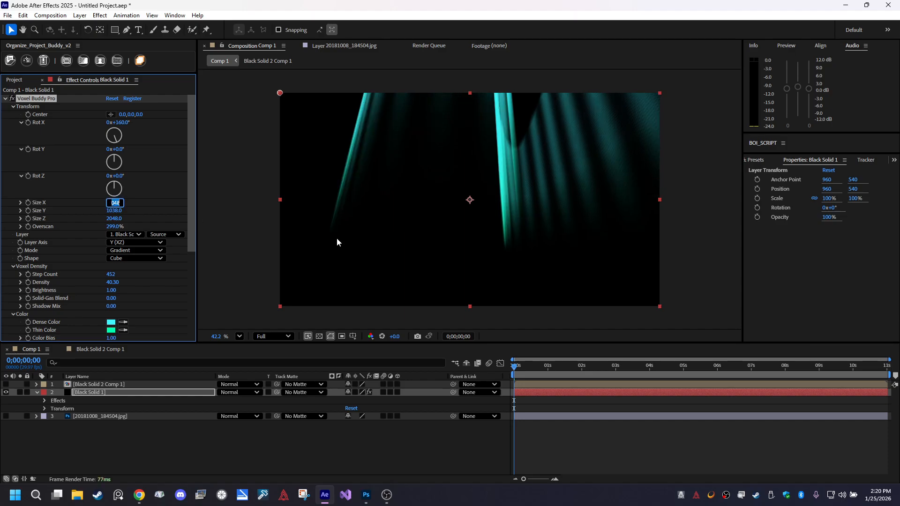
{"action": "type", "text": "1920"}
{"action": "key", "text": "Return"}
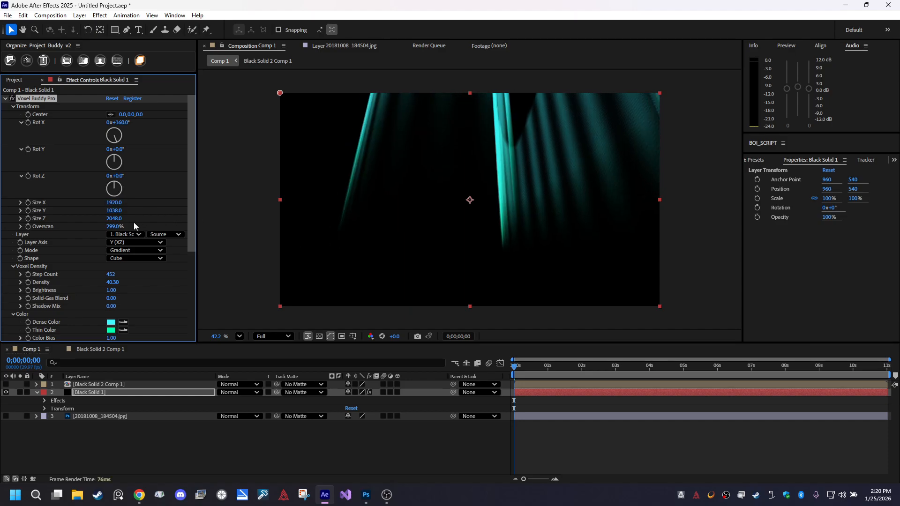
{"action": "type", "text": "1080"}
{"action": "key", "text": "Return"}
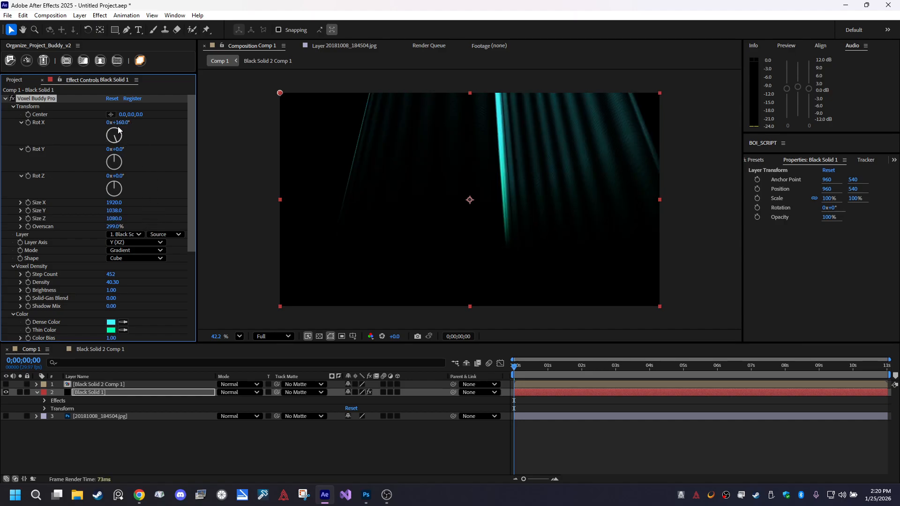
Set the volume's Rot X to 181° and move its Center to 0, -668, 1543
{"action": "mouse_move", "coordinate": [119, 130]}
{"action": "left_mouse_down"}
{"action": "mouse_move", "coordinate": [110, 134]}
{"action": "mouse_move", "coordinate": [111, 119]}
{"action": "mouse_move", "coordinate": [126, 116]}
{"action": "mouse_move", "coordinate": [2, 106]}
{"action": "left_mouse_up"}
{"action": "mouse_move", "coordinate": [157, 136]}
{"action": "left_mouse_down"}
{"action": "mouse_move", "coordinate": [118, 114]}
{"action": "mouse_move", "coordinate": [4, 112]}
{"action": "mouse_move", "coordinate": [860, 100]}
{"action": "left_mouse_up"}
{"action": "key", "text": "ctrl+z"}
{"action": "mouse_move", "coordinate": [129, 115]}
{"action": "left_mouse_down"}
{"action": "mouse_move", "coordinate": [154, 110]}
{"action": "mouse_move", "coordinate": [137, 134]}
{"action": "left_mouse_up"}
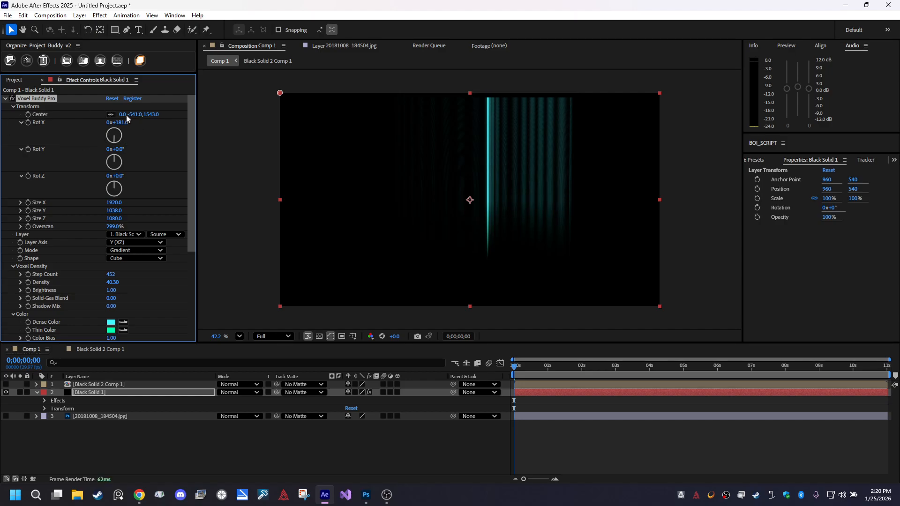
{"action": "left_click_drag", "start_coordinate": [141, 116], "coordinate": [85, 109]}
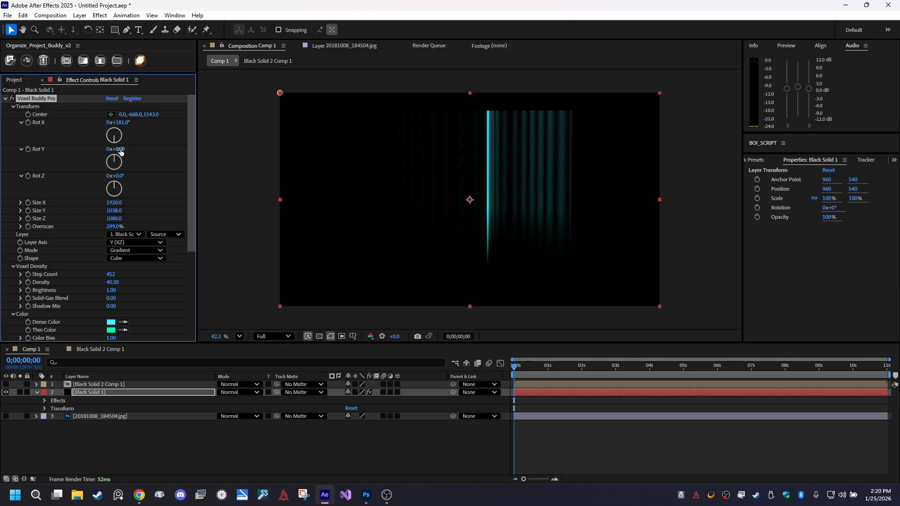
Set the volume's Rot Z to 3°, and at 11 seconds resize it to 2290 in X, 1128 in Y and 720 in Z
{"action": "mouse_move", "coordinate": [119, 150]}
{"action": "left_mouse_down"}
{"action": "mouse_move", "coordinate": [129, 122]}
{"action": "mouse_move", "coordinate": [113, 122]}
{"action": "left_mouse_up"}
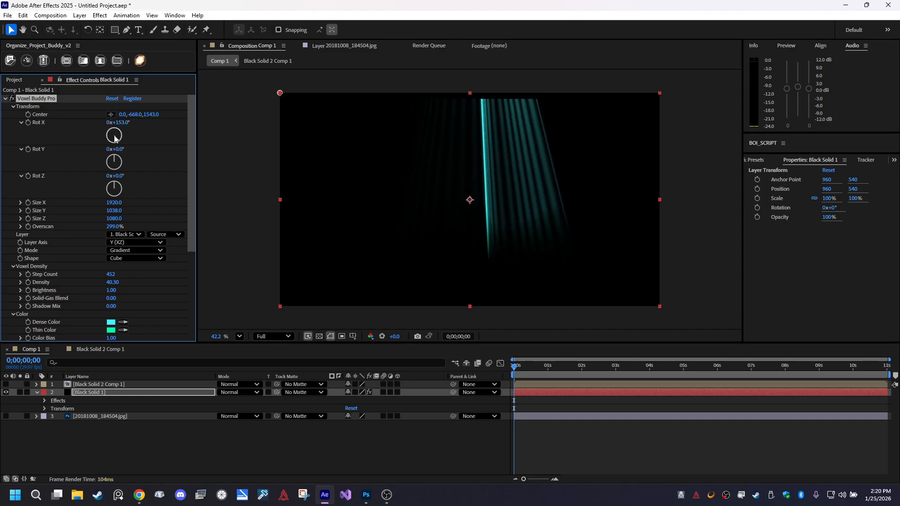
{"action": "left_click_drag", "start_coordinate": [119, 149], "coordinate": [121, 169]}
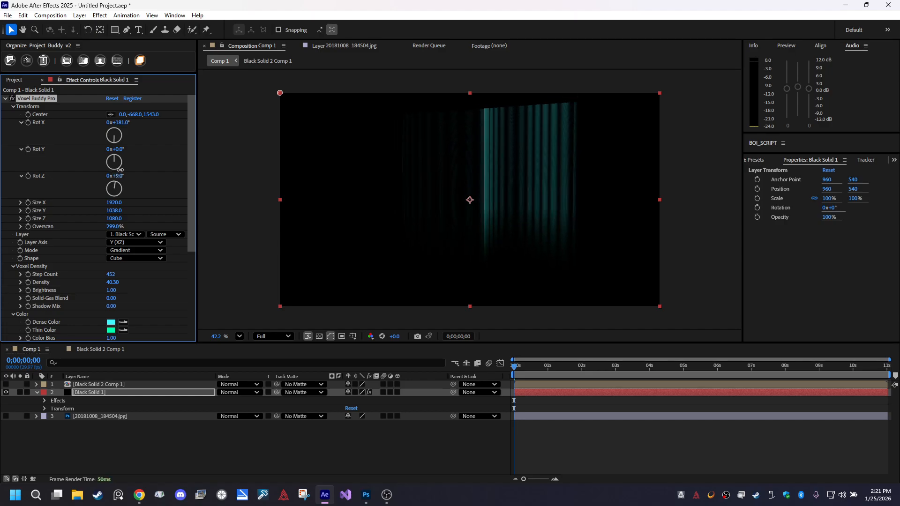
{"action": "left_click_drag", "start_coordinate": [531, 366], "coordinate": [888, 345]}
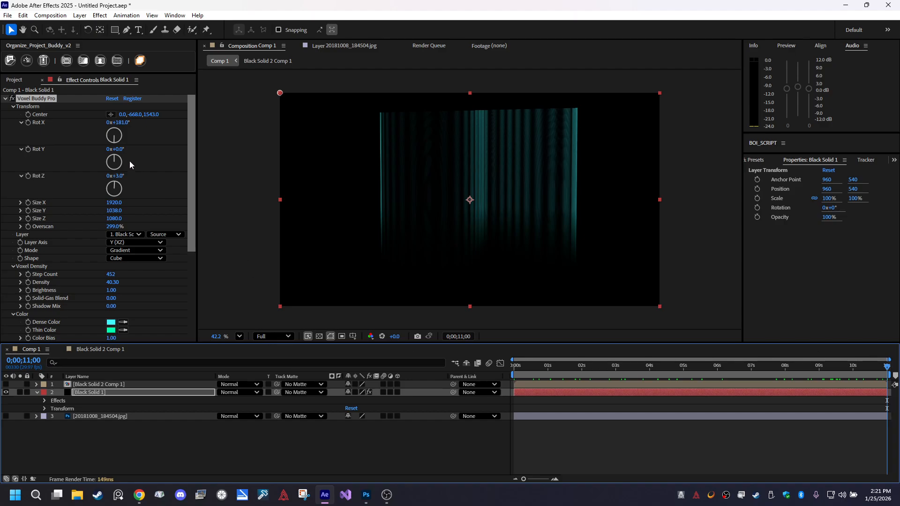
{"action": "left_click_drag", "start_coordinate": [113, 221], "coordinate": [128, 200]}
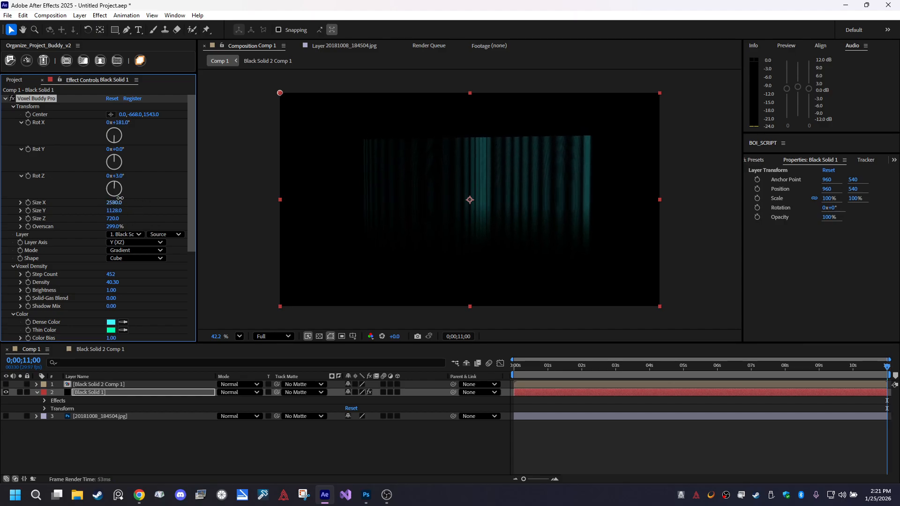
Show the 20181008_184504.jpg layer and set Voxel Buddy Pro's Brightness to 3.42
{"action": "left_click", "coordinate": [6, 417]}
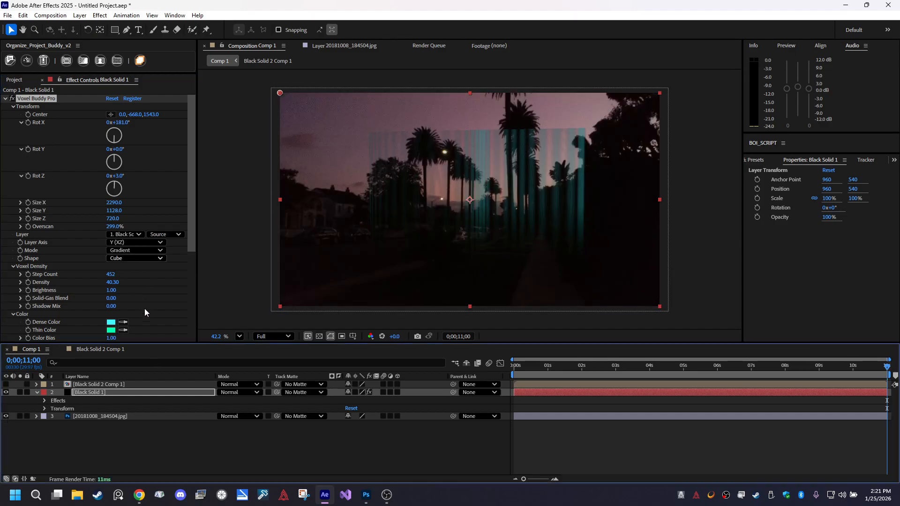
{"action": "left_click_drag", "start_coordinate": [113, 291], "coordinate": [259, 275]}
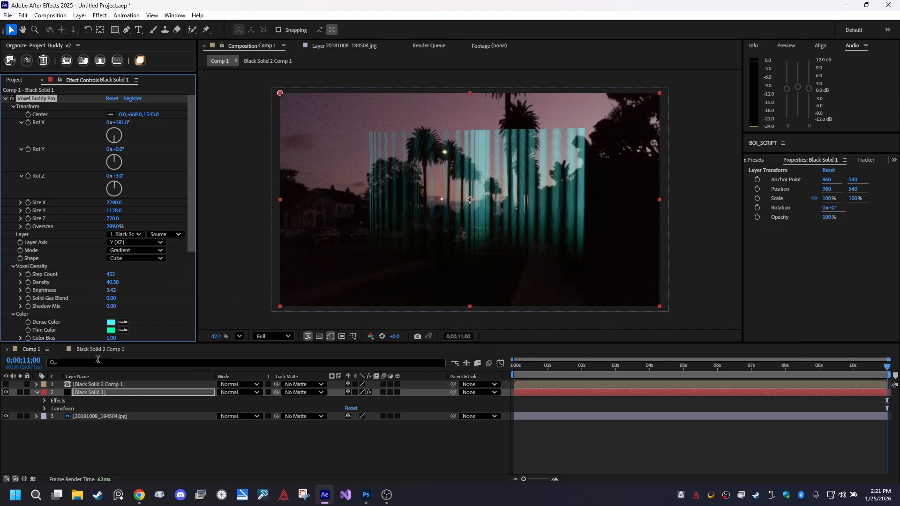
In Black Solid 2 Comp 1, set the shape stroke's Wave Amount to 39%, and return to Comp 1
{"action": "left_click", "coordinate": [111, 350]}
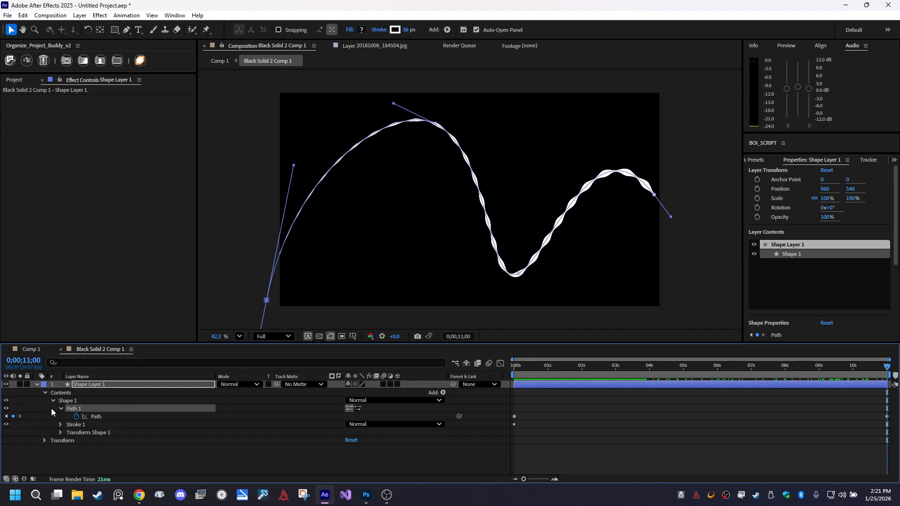
{"action": "left_click", "coordinate": [60, 425]}
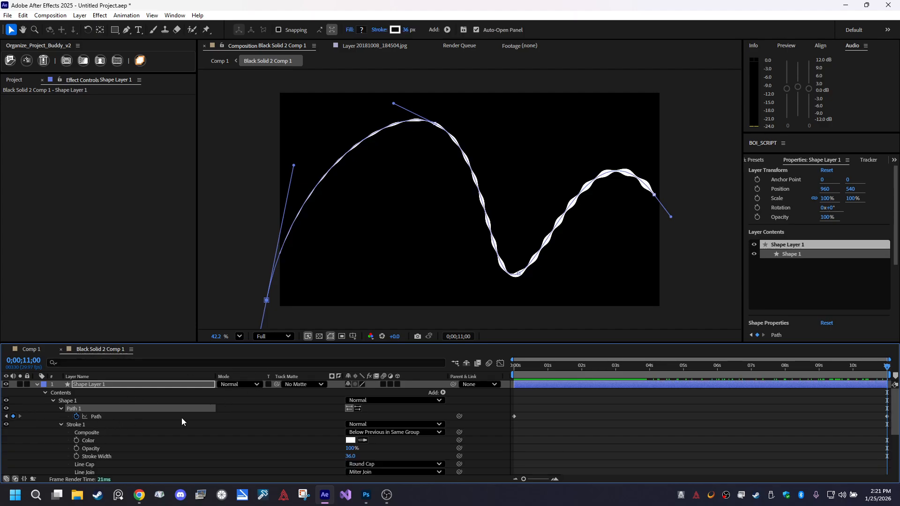
{"action": "scroll", "coordinate": [186, 425], "scroll_direction": "down", "scroll_amount": 3}
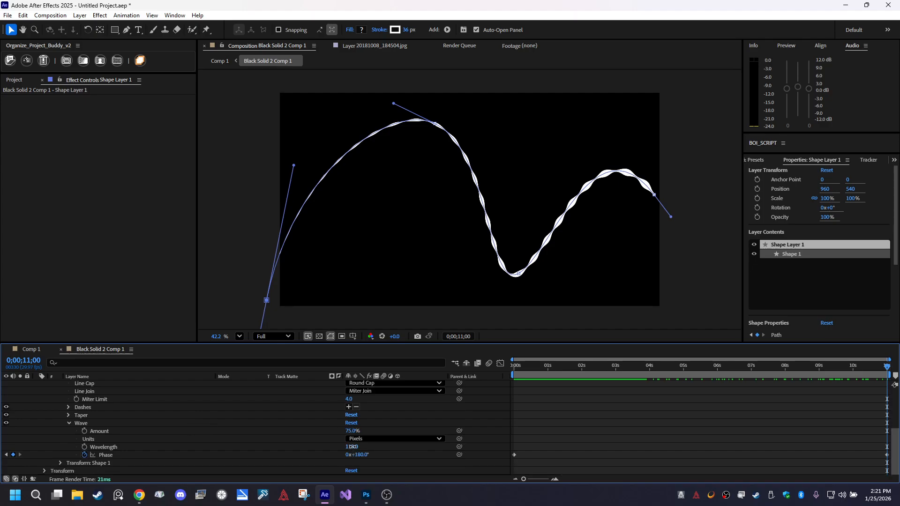
{"action": "mouse_move", "coordinate": [353, 447]}
{"action": "left_mouse_down"}
{"action": "mouse_move", "coordinate": [339, 447]}
{"action": "mouse_move", "coordinate": [356, 448]}
{"action": "mouse_move", "coordinate": [343, 431]}
{"action": "left_mouse_up"}
{"action": "key", "text": "ctrl+z"}
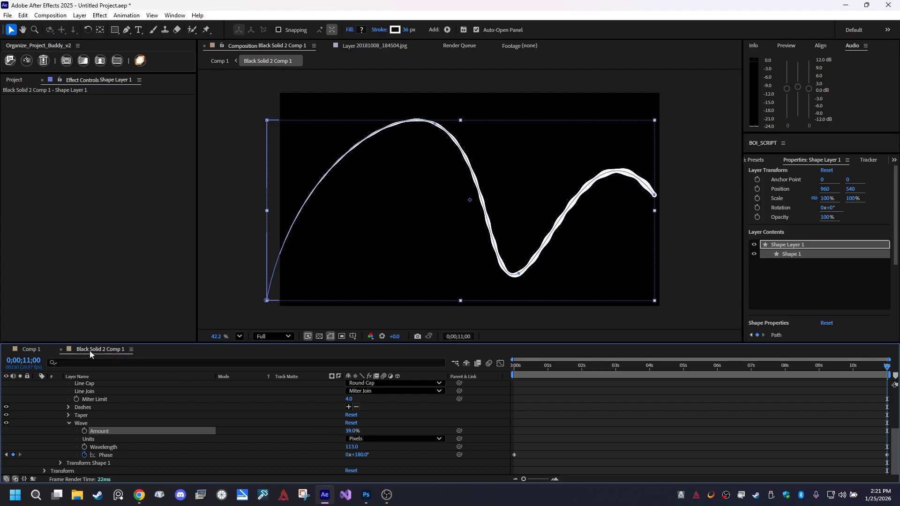
{"action": "left_click", "coordinate": [38, 350]}
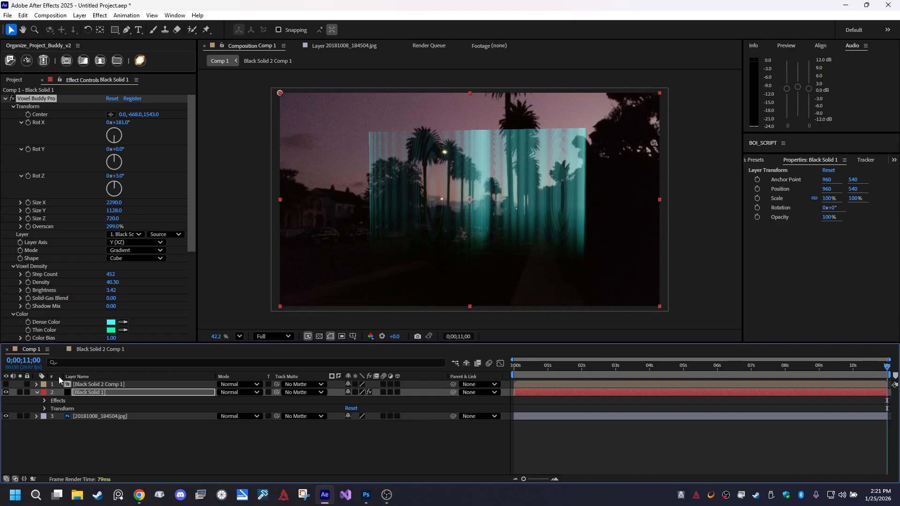
Select Black Solid 1 and set its volume's Size X to 2480 and Size Y to 1068
{"action": "left_click", "coordinate": [90, 385]}
{"action": "left_click", "coordinate": [87, 390]}
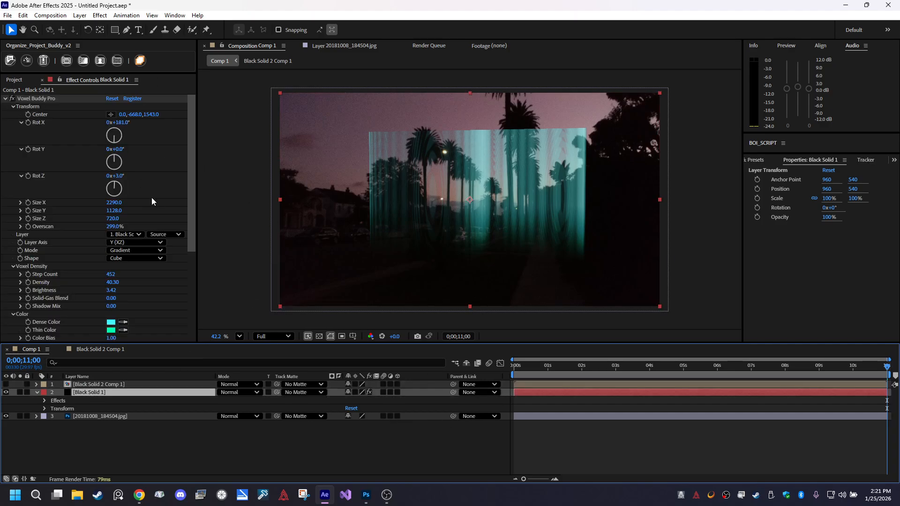
{"action": "mouse_move", "coordinate": [113, 211]}
{"action": "left_mouse_down"}
{"action": "mouse_move", "coordinate": [128, 207]}
{"action": "mouse_move", "coordinate": [106, 204]}
{"action": "mouse_move", "coordinate": [121, 200]}
{"action": "left_mouse_up"}
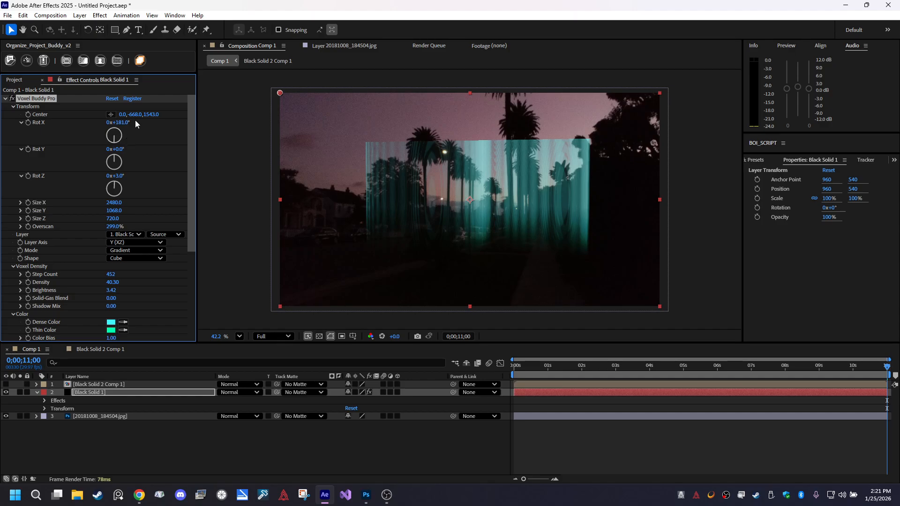
Set the volume's Rot X to 133°, and adjust Overscan to 297% and Step Count to 340
{"action": "left_click_drag", "start_coordinate": [126, 122], "coordinate": [97, 117]}
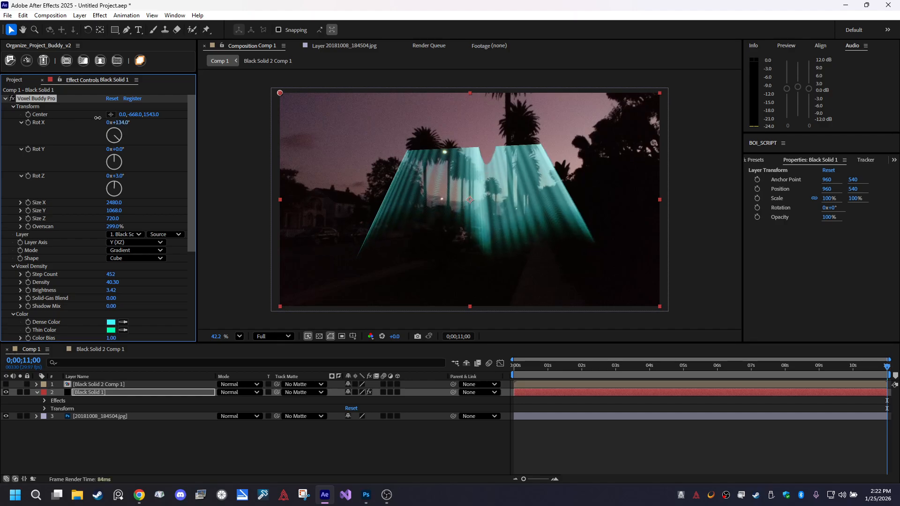
{"action": "left_click_drag", "start_coordinate": [115, 226], "coordinate": [123, 202]}
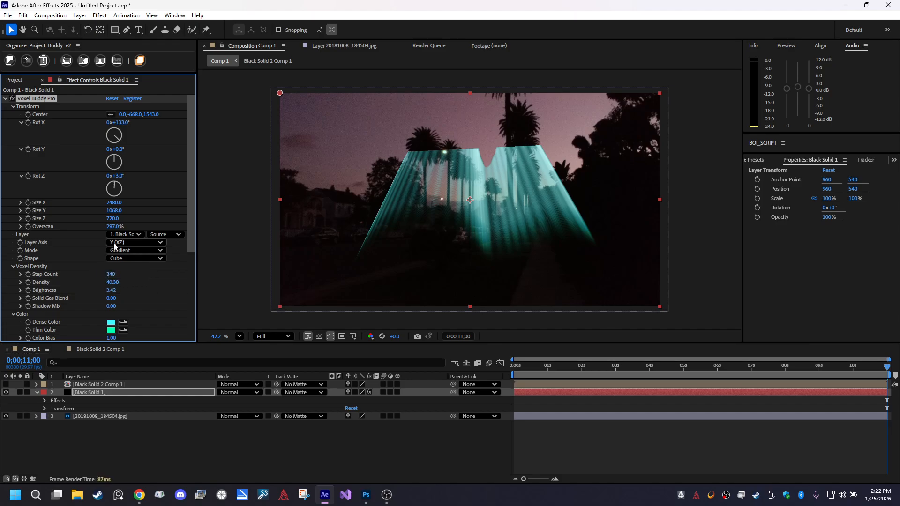
Try the volume with Size X at 2060, Overscan at 300%, Rot X at 115° and Rot Z at 180°
{"action": "left_click_drag", "start_coordinate": [129, 200], "coordinate": [106, 192]}
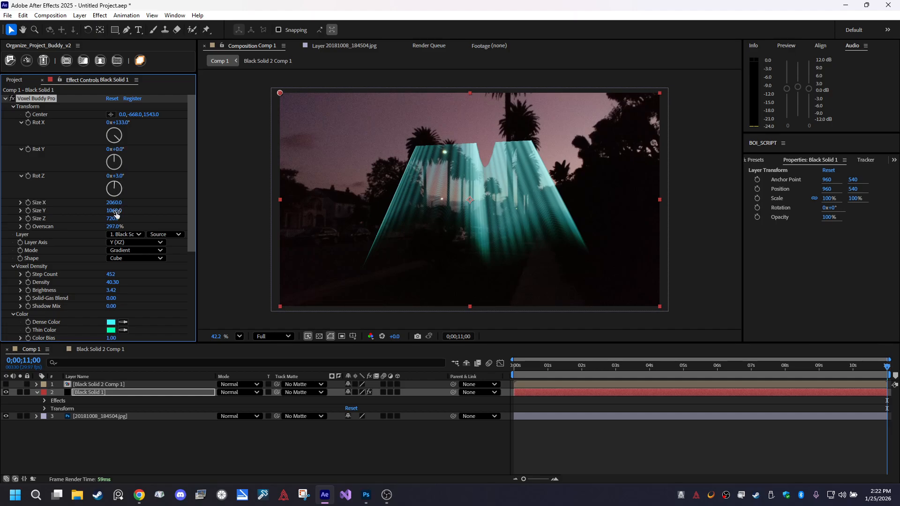
{"action": "left_click_drag", "start_coordinate": [117, 151], "coordinate": [118, 132]}
{"action": "key", "text": "ctrl+z"}
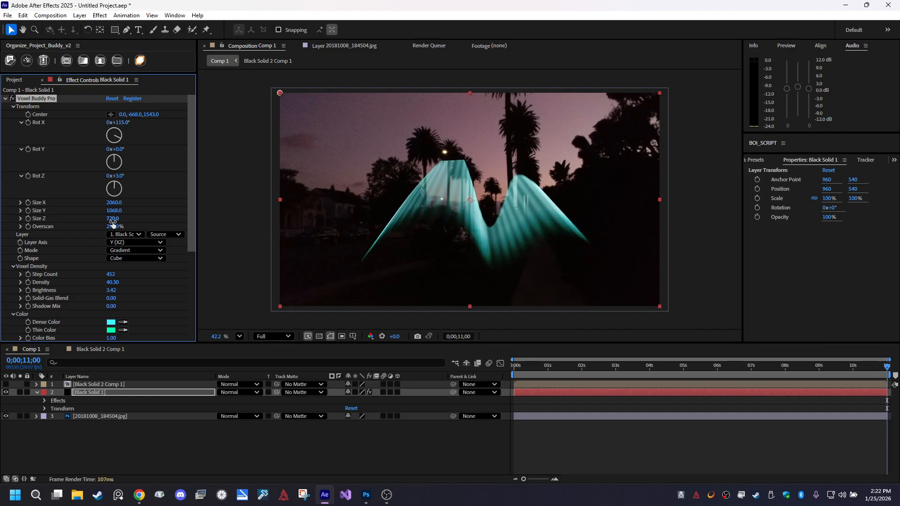
{"action": "left_click_drag", "start_coordinate": [121, 226], "coordinate": [142, 217]}
{"action": "left_click_drag", "start_coordinate": [120, 177], "coordinate": [39, 172]}
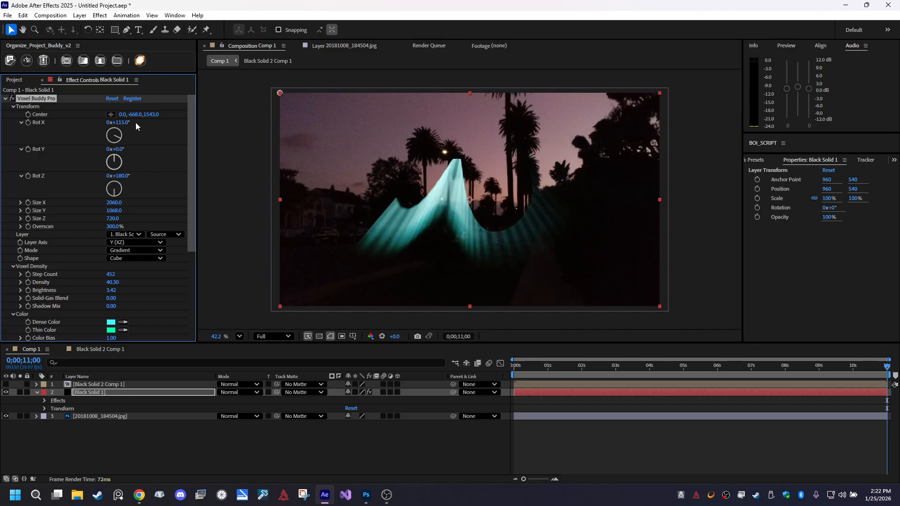
Try a steeper, deeper volume with Rot X at 166°, Size Z at 1320 and Size Y at 868
{"action": "left_click_drag", "start_coordinate": [125, 122], "coordinate": [136, 122]}
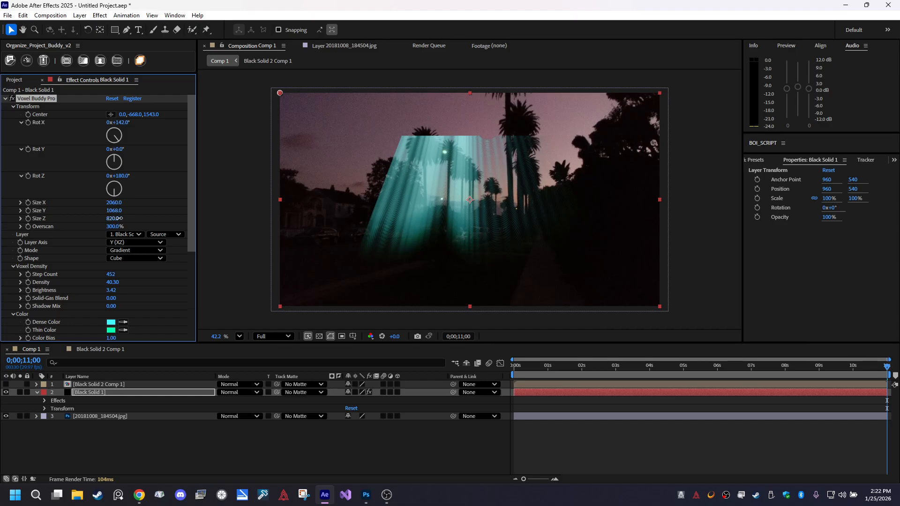
{"action": "left_click_drag", "start_coordinate": [119, 218], "coordinate": [143, 219]}
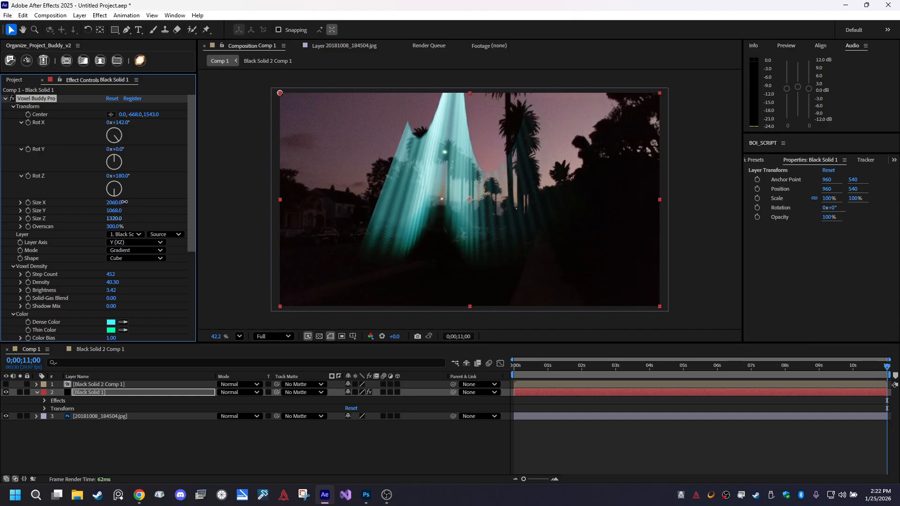
{"action": "left_click_drag", "start_coordinate": [127, 123], "coordinate": [135, 123]}
{"action": "left_click_drag", "start_coordinate": [118, 211], "coordinate": [98, 202]}
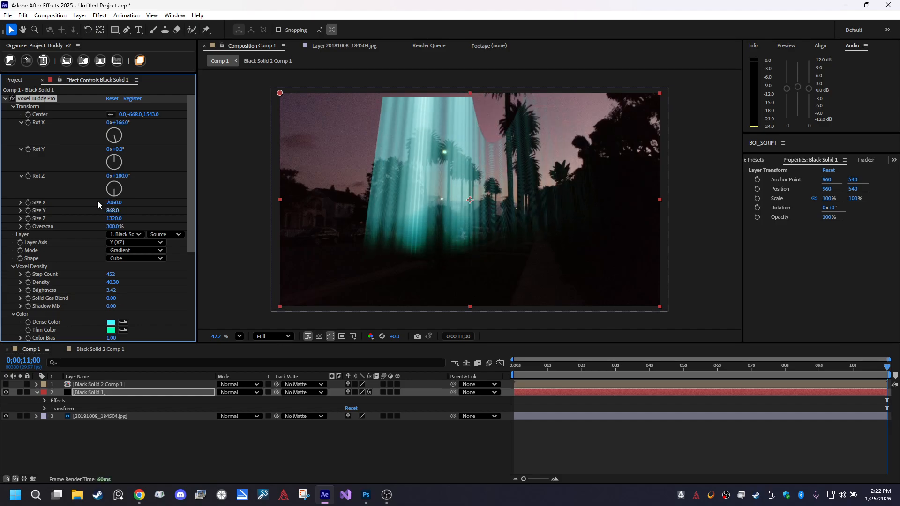
Undo the recent rotation, size and overscan changes to the volume, back to Size X 2480
{"action": "key", "text": "ctrl+z"}
{"action": "key", "text": "ctrl+z"}
{"action": "key", "text": "ctrl+z"}
{"action": "key", "text": "ctrl+z"}
{"action": "key", "text": "ctrl+z"}
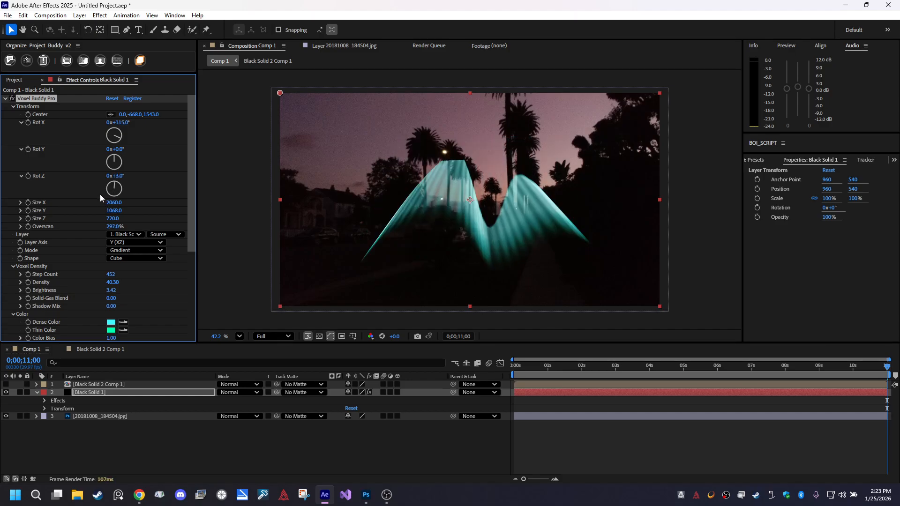
{"action": "key", "text": "ctrl+z"}
{"action": "key", "text": "ctrl+z"}
{"action": "key", "text": "ctrl+z"}
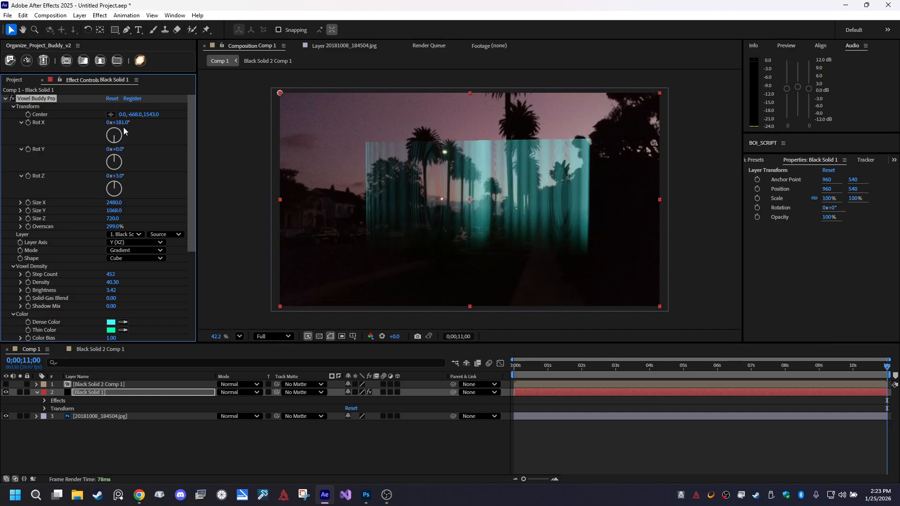
Set the volume's Rot X to 138°, Step Count to 73, Density to 49.80, Brightness to 4.99 and Solid-Gas Blend to 0.14
{"action": "left_click_drag", "start_coordinate": [123, 123], "coordinate": [101, 124]}
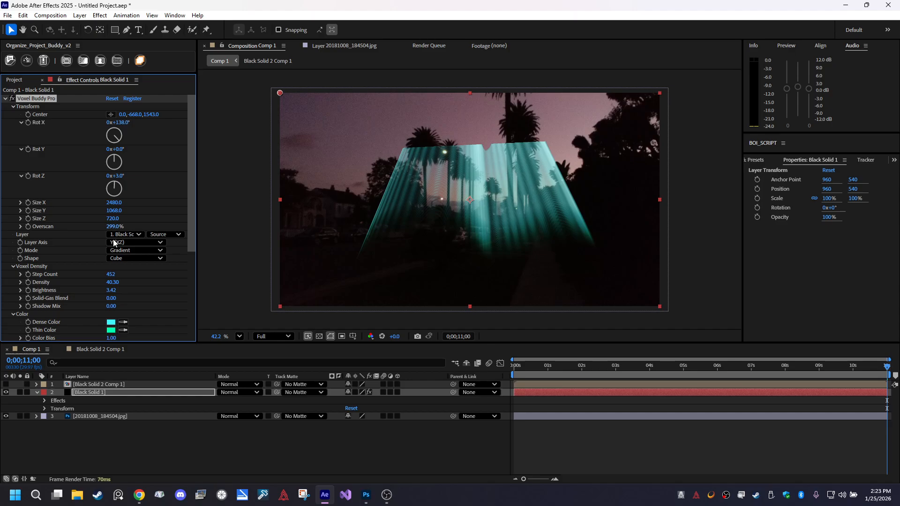
{"action": "left_click_drag", "start_coordinate": [111, 274], "coordinate": [27, 273]}
{"action": "left_click_drag", "start_coordinate": [96, 274], "coordinate": [36, 274]}
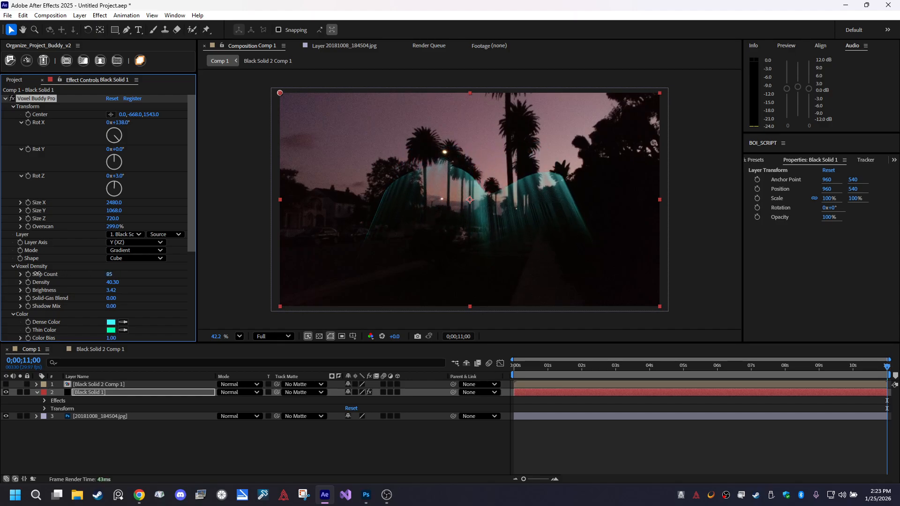
{"action": "left_click_drag", "start_coordinate": [107, 276], "coordinate": [407, 271]}
{"action": "left_click_drag", "start_coordinate": [110, 300], "coordinate": [126, 294]}
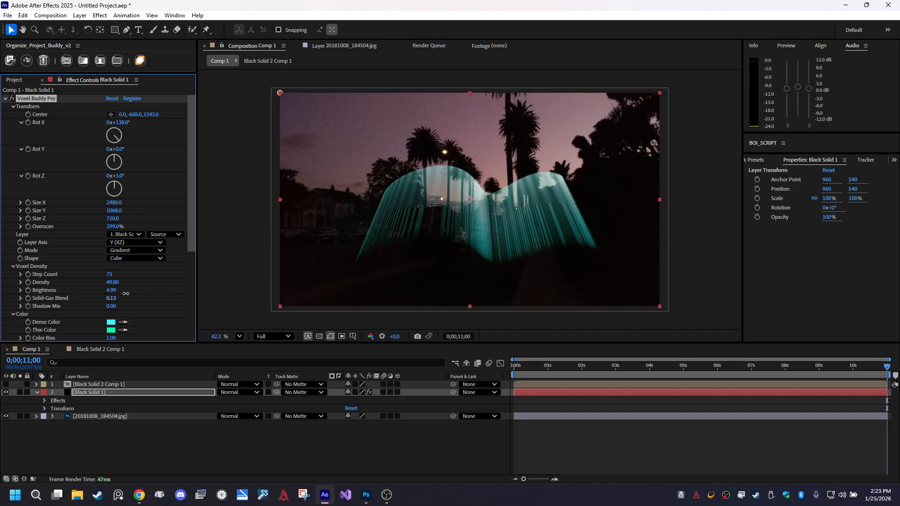
{"action": "left_click", "coordinate": [122, 446]}
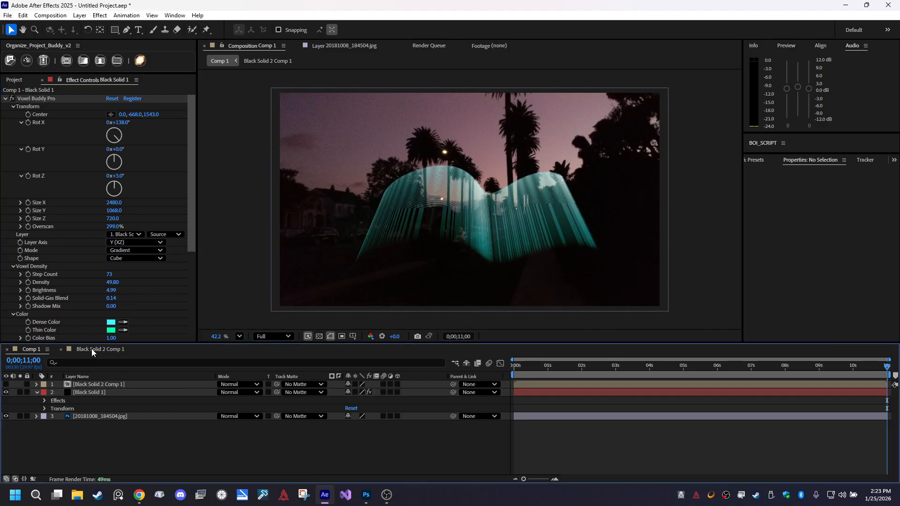
Apply Fast Box Blur with Blur Radius 5.0 to Shape Layer 1 in Black Solid 2 Comp 1, and return to Comp 1
{"action": "left_click", "coordinate": [96, 349]}
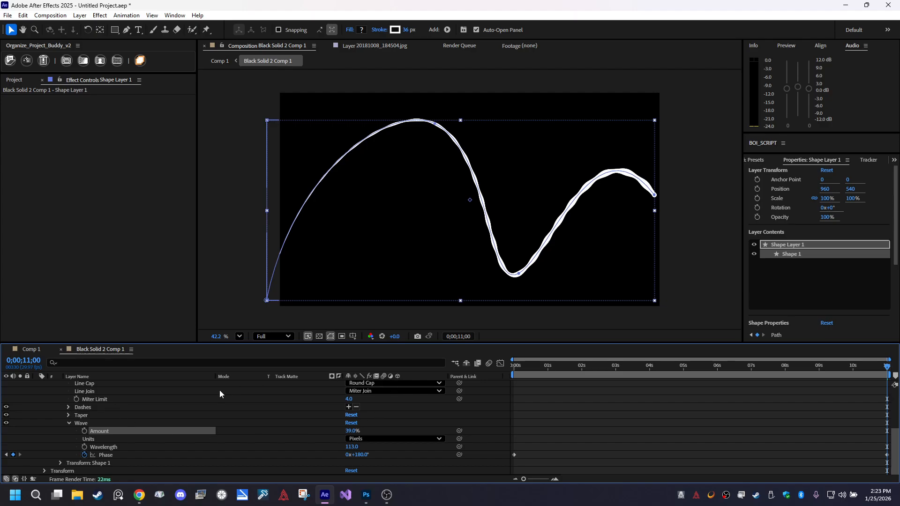
{"action": "scroll", "coordinate": [71, 433], "scroll_direction": "up", "scroll_amount": 5}
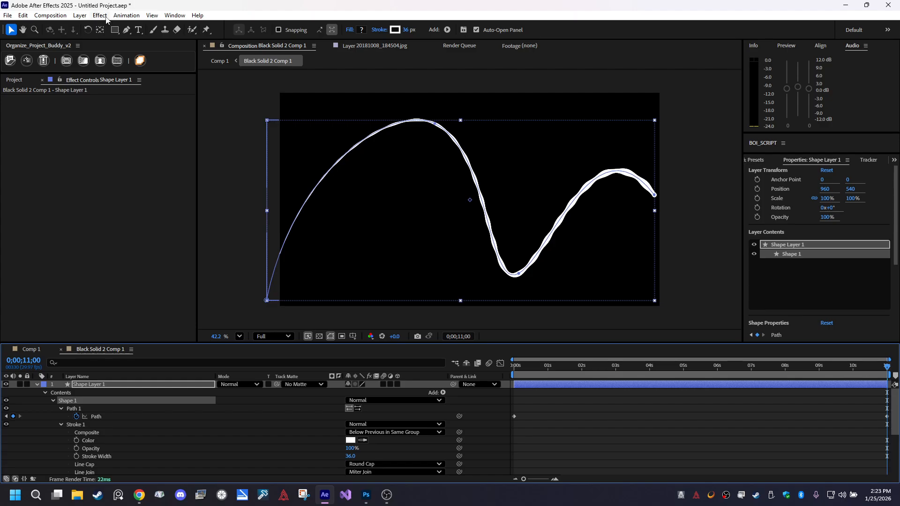
{"action": "left_click", "coordinate": [105, 18]}
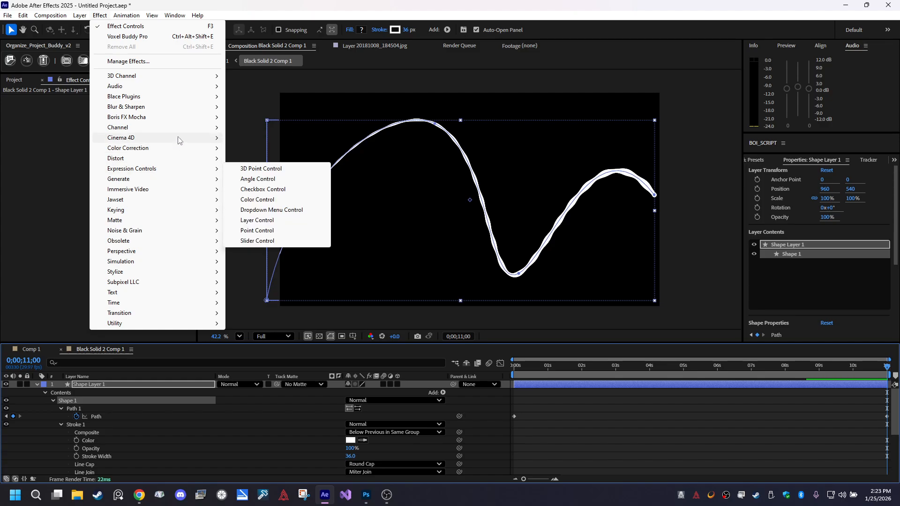
{"action": "mouse_move", "coordinate": [187, 111]}
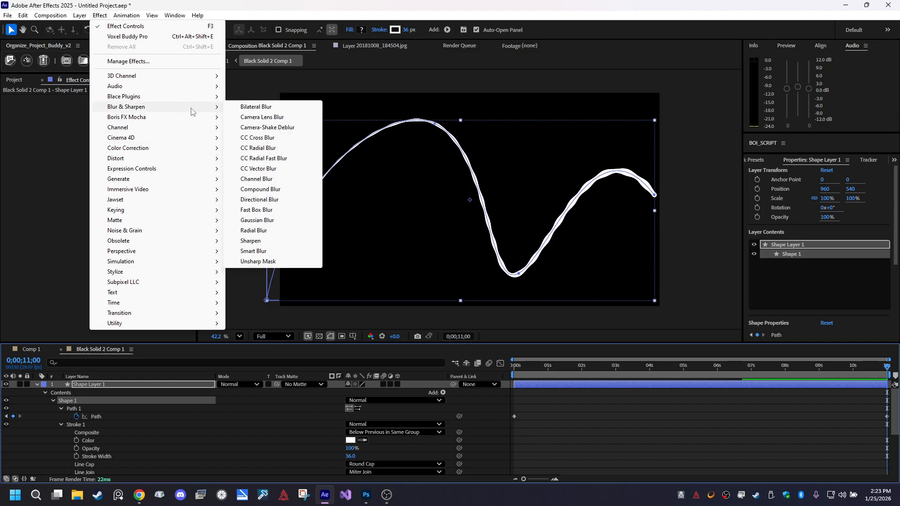
{"action": "left_click", "coordinate": [263, 210]}
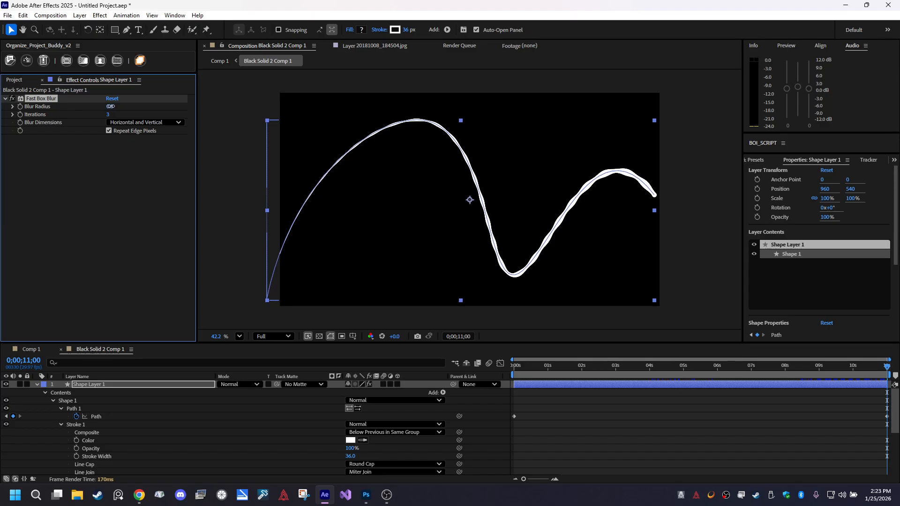
{"action": "left_click_drag", "start_coordinate": [109, 106], "coordinate": [111, 106]}
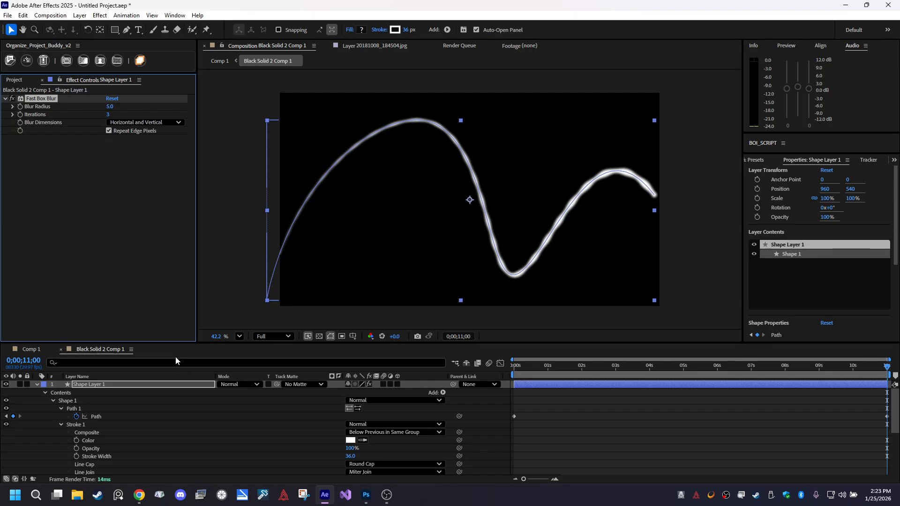
{"action": "left_click", "coordinate": [38, 349]}
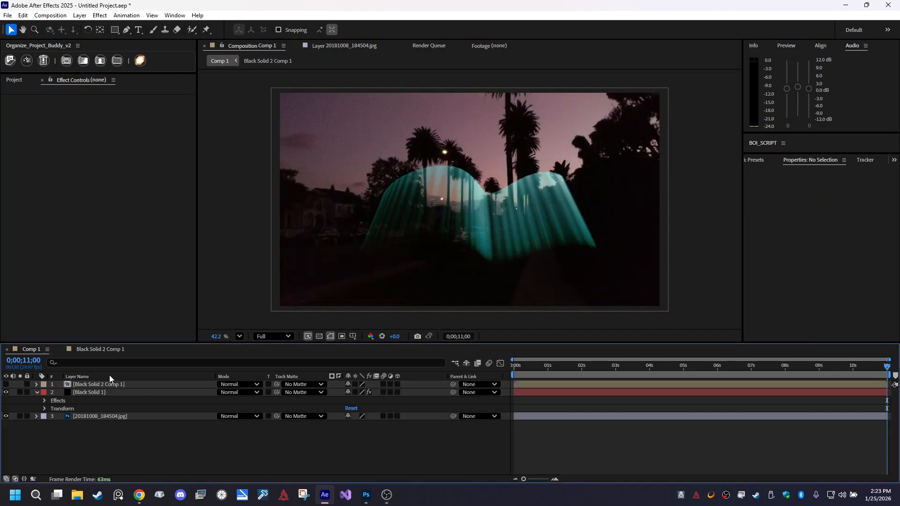
{"action": "left_click", "coordinate": [100, 350]}
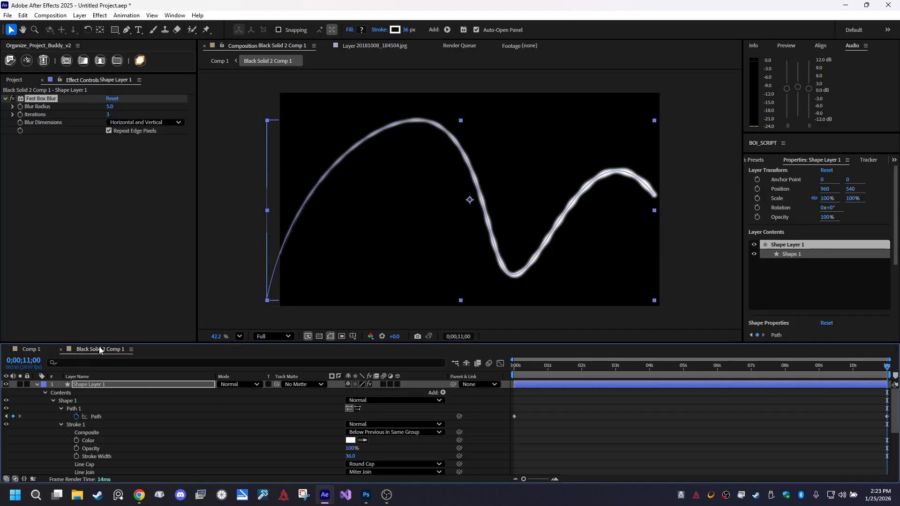
{"action": "left_click", "coordinate": [37, 350]}
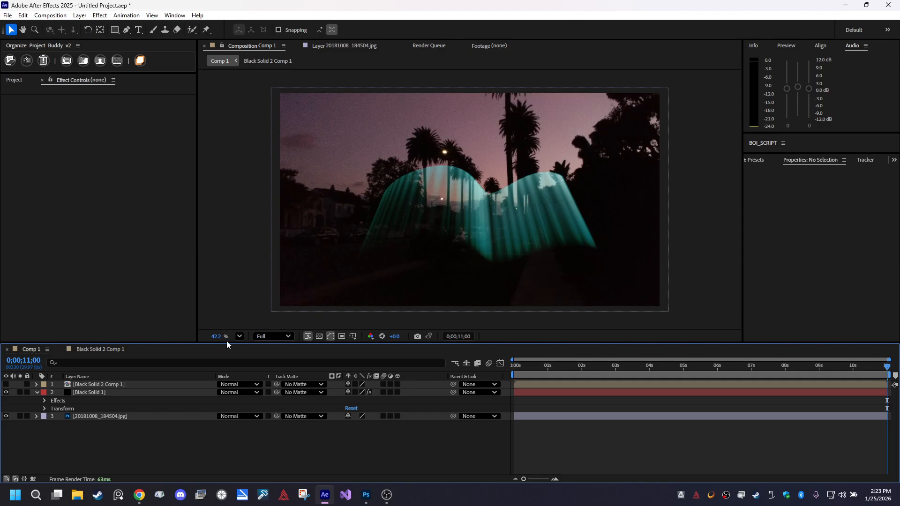
Set Black Solid 1's Rot X to 166°, and scale Shape Layer 1 in Black Solid 2 Comp 1 to about 65.1% by 59.4%
{"action": "left_click", "coordinate": [92, 392]}
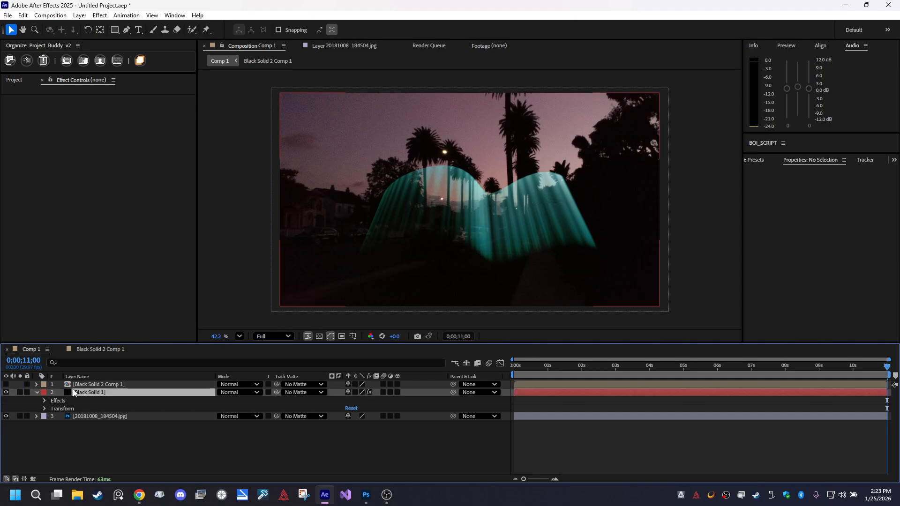
{"action": "left_click_drag", "start_coordinate": [122, 126], "coordinate": [139, 125]}
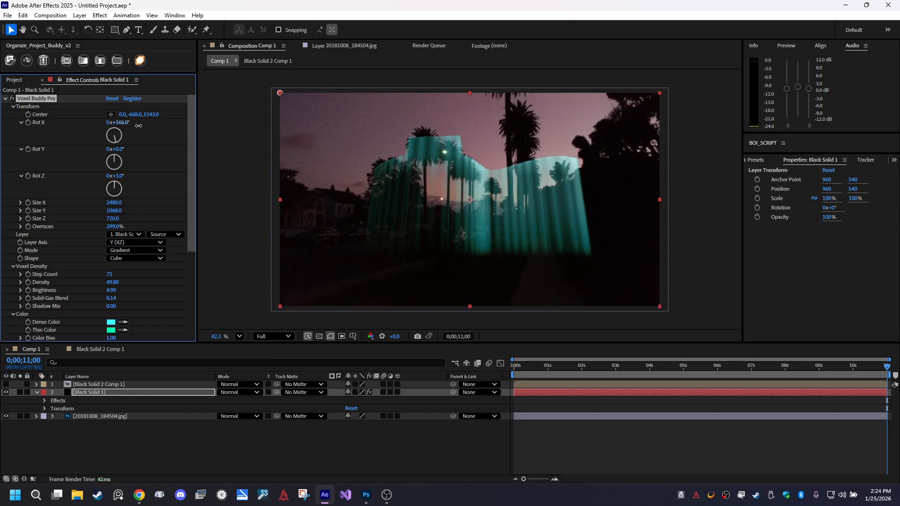
{"action": "left_click", "coordinate": [93, 349]}
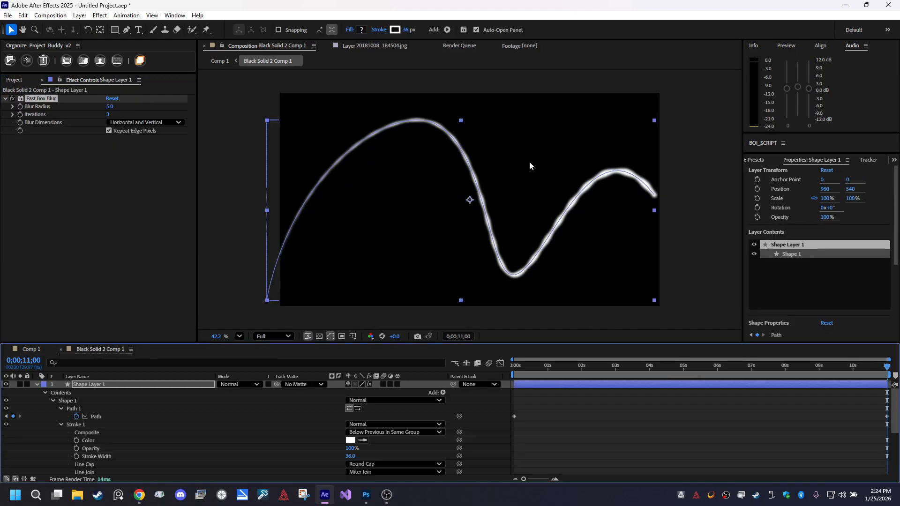
{"action": "left_click_drag", "start_coordinate": [267, 122], "coordinate": [338, 155]}
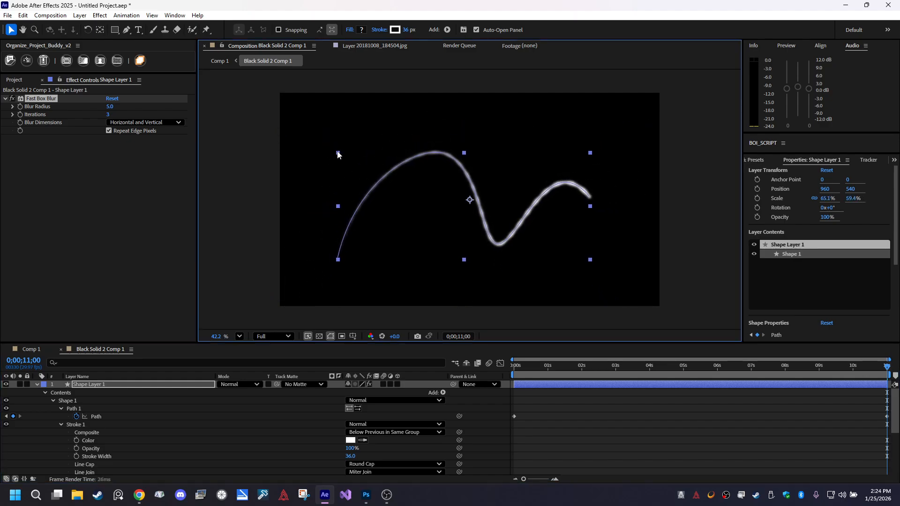
{"action": "left_click", "coordinate": [34, 350]}
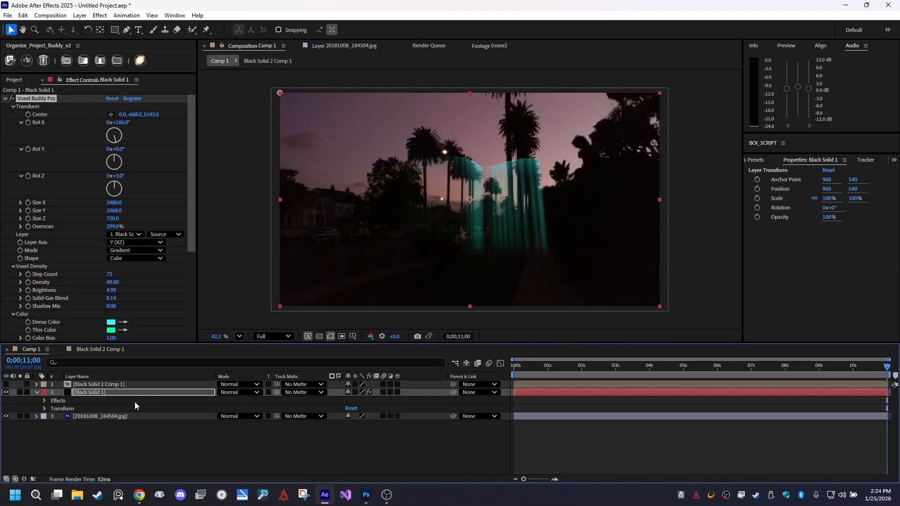
Set the volume's Size Y to 688 and raise it into the sky with Center Y at 951
{"action": "mouse_move", "coordinate": [114, 210]}
{"action": "left_mouse_down"}
{"action": "mouse_move", "coordinate": [140, 212]}
{"action": "mouse_move", "coordinate": [100, 214]}
{"action": "left_mouse_up"}
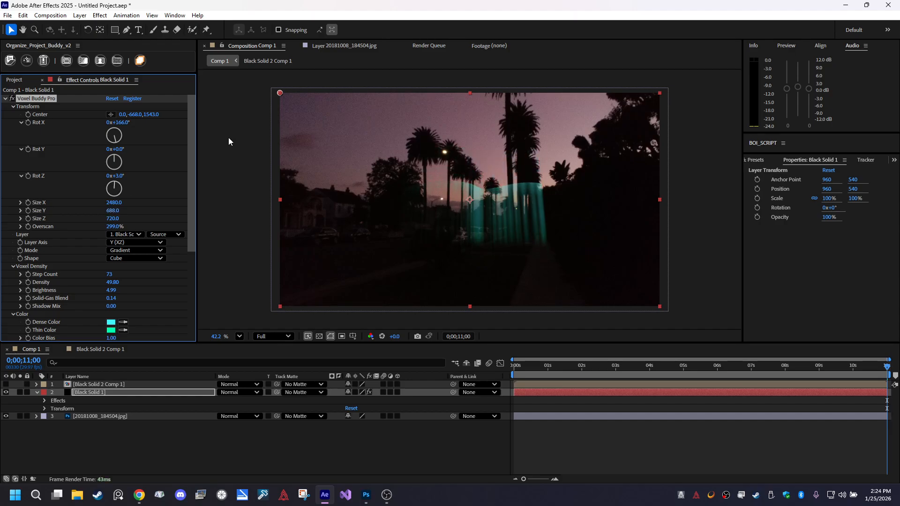
{"action": "left_click", "coordinate": [143, 115]}
{"action": "left_click_drag", "start_coordinate": [128, 117], "coordinate": [876, 119]}
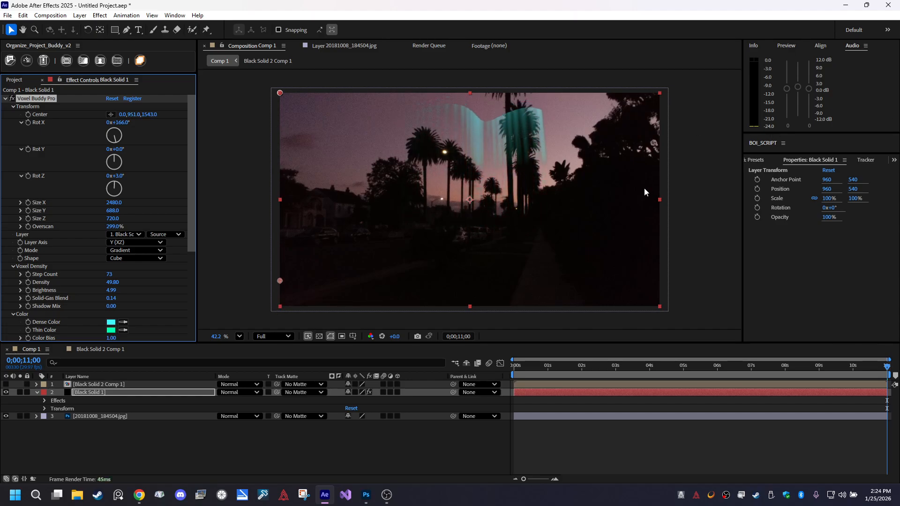
Duplicate the 20181008_184504.jpg layer and move the copy to the top of the layer stack
{"action": "left_click", "coordinate": [120, 417]}
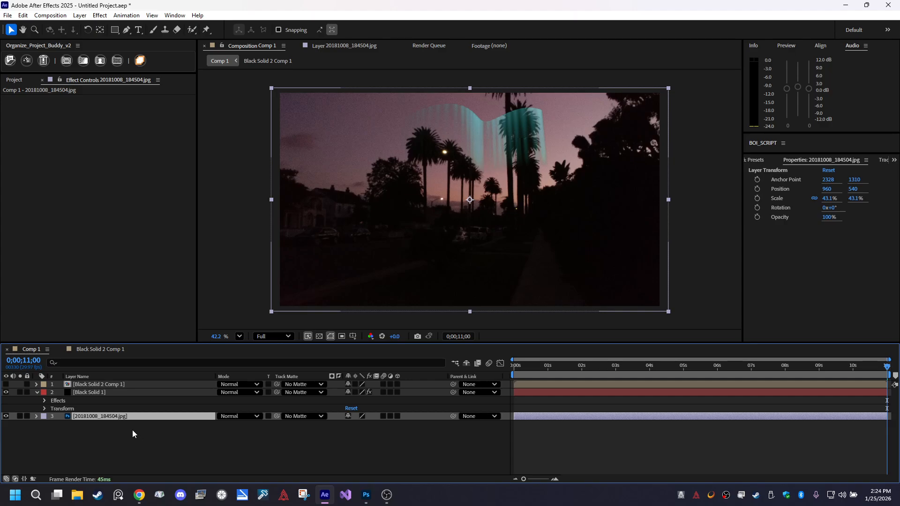
{"action": "key", "text": "ctrl+d"}
{"action": "left_click_drag", "start_coordinate": [117, 419], "coordinate": [136, 384]}
Apply Color Range to the top photo copy and add a sample from the dark foreground to the key
{"action": "left_click", "coordinate": [100, 15]}
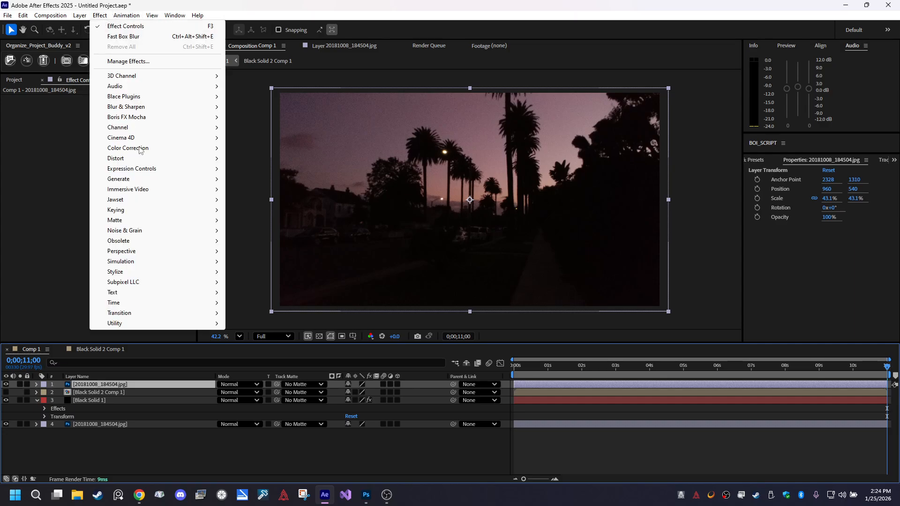
{"action": "mouse_move", "coordinate": [183, 212]}
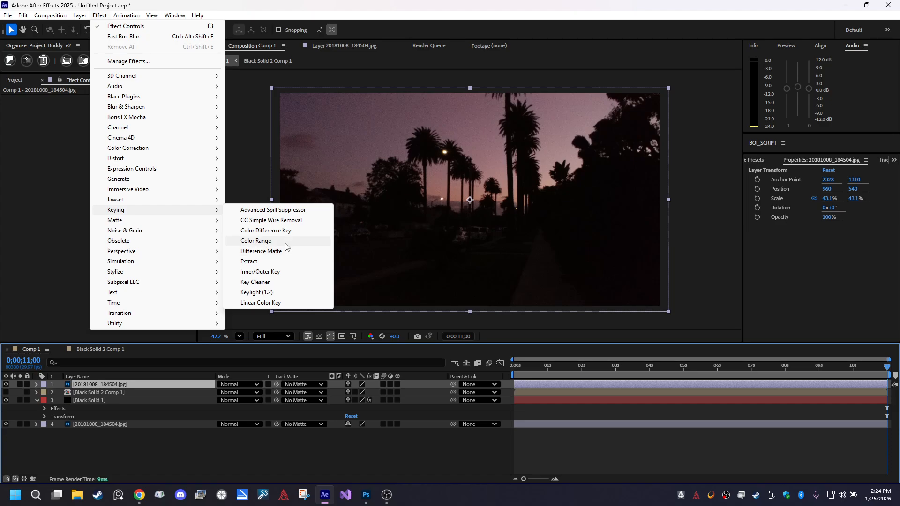
{"action": "left_click", "coordinate": [256, 241]}
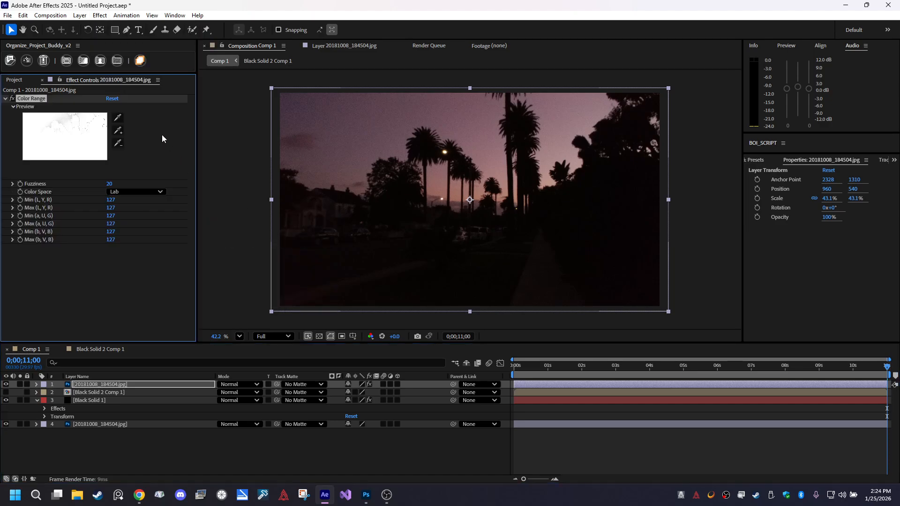
{"action": "left_click", "coordinate": [118, 130]}
{"action": "left_click", "coordinate": [436, 256]}
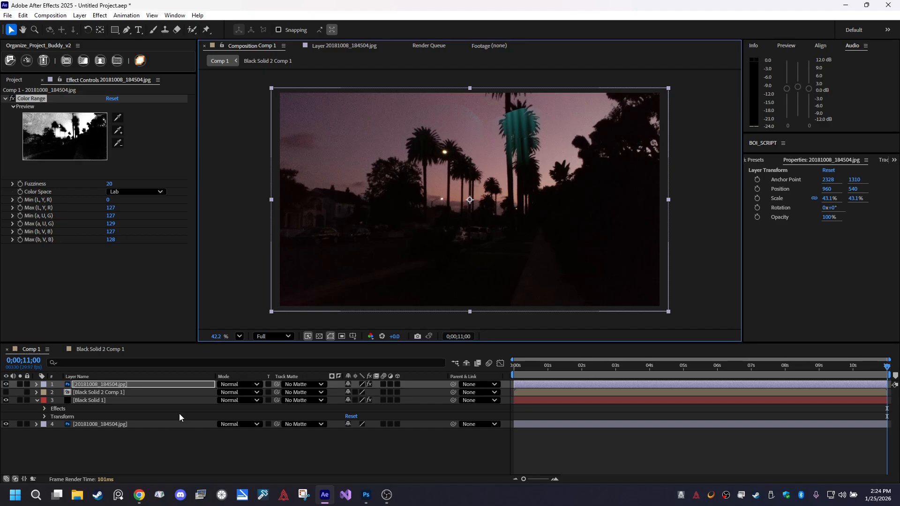
Hide Black Solid 1 and the bottom photo layer to isolate the keyed photo copy
{"action": "left_click", "coordinate": [7, 415]}
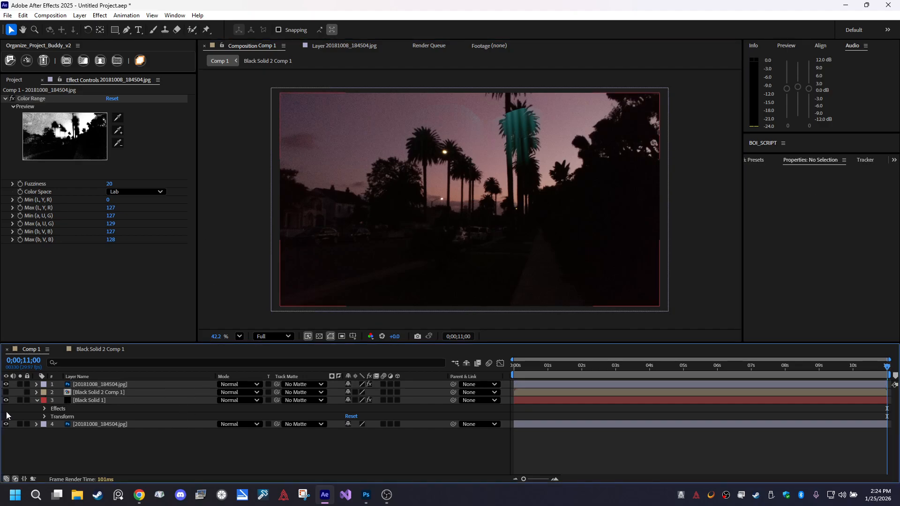
{"action": "left_click", "coordinate": [5, 400]}
{"action": "left_click", "coordinate": [6, 424]}
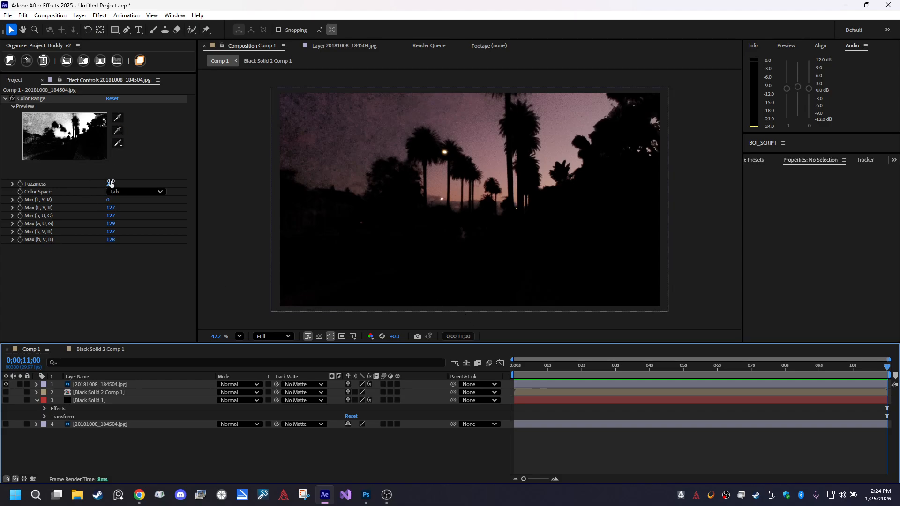
Try refining the photo copy's Color Range key by changing Fuzziness and subtracting a sample from the dark foreground
{"action": "left_click_drag", "start_coordinate": [110, 183], "coordinate": [126, 151]}
{"action": "key", "text": "ctrl+z"}
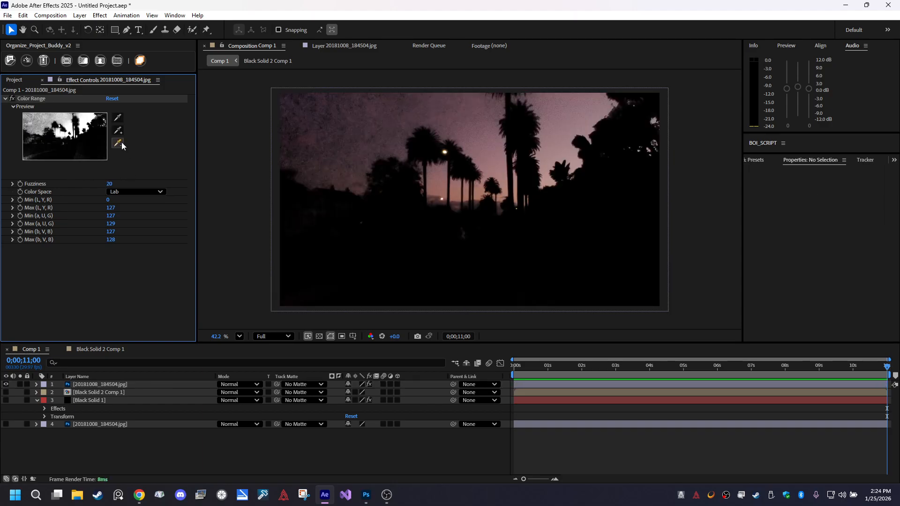
{"action": "left_click", "coordinate": [121, 142]}
{"action": "left_click", "coordinate": [437, 242]}
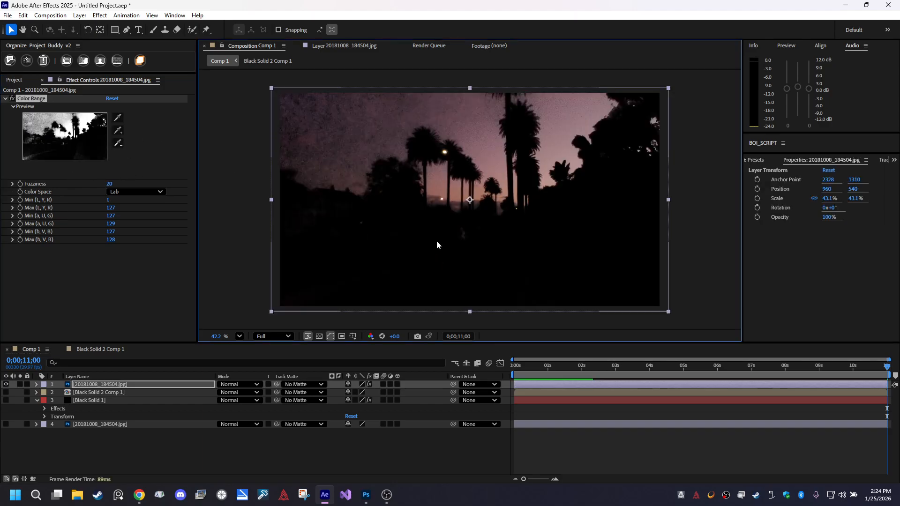
Resample the Color Range key colour from the dark tall palm tree and make Black Solid 1 visible again
{"action": "left_click", "coordinate": [117, 117]}
{"action": "left_click", "coordinate": [518, 142]}
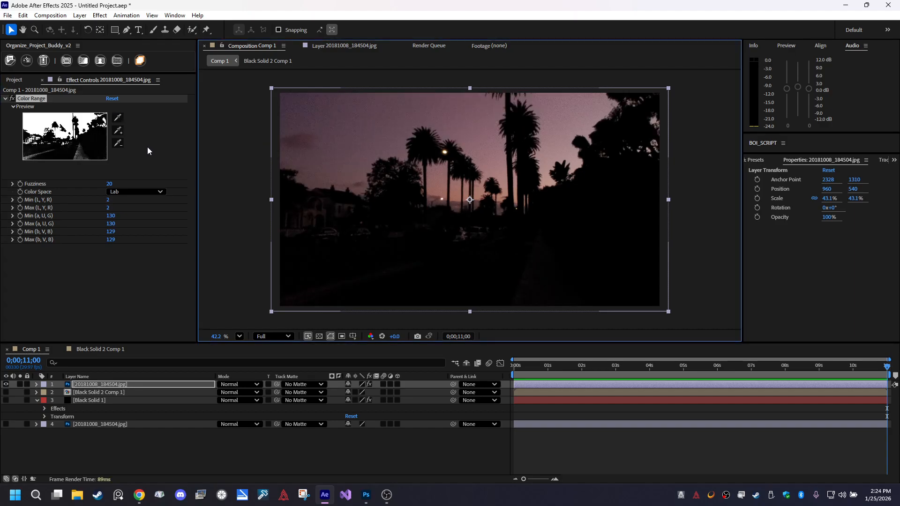
{"action": "left_click", "coordinate": [5, 401]}
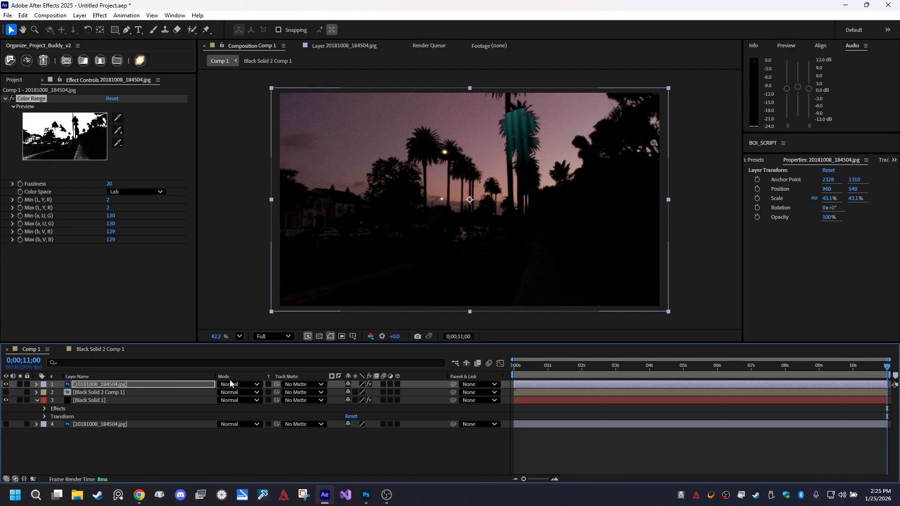
Copy the bottom 20181008_184504.jpg layer and place the copy directly above Black Solid 2 Comp 1
{"action": "left_click", "coordinate": [100, 425]}
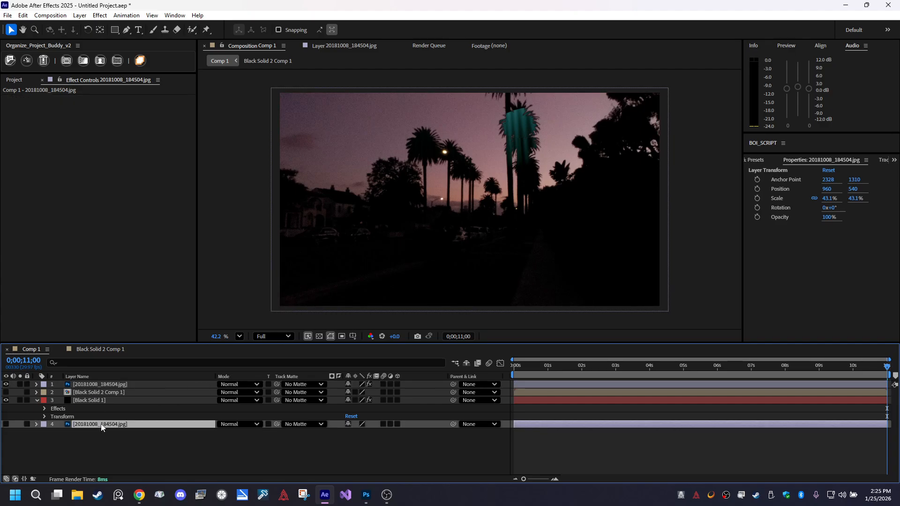
{"action": "key", "text": "ctrl+d"}
{"action": "left_click", "coordinate": [108, 393]}
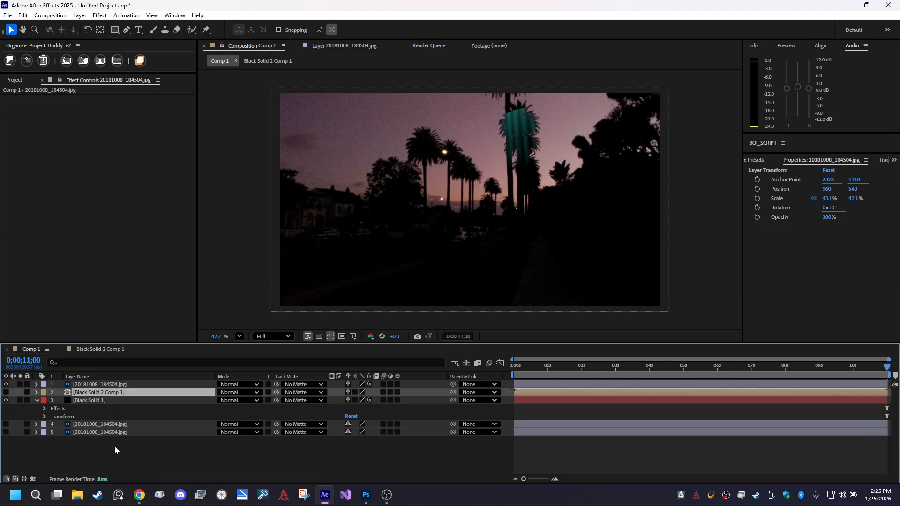
{"action": "key", "text": "ctrl+z"}
{"action": "left_click", "coordinate": [107, 395]}
{"action": "key", "text": "ctrl+v"}
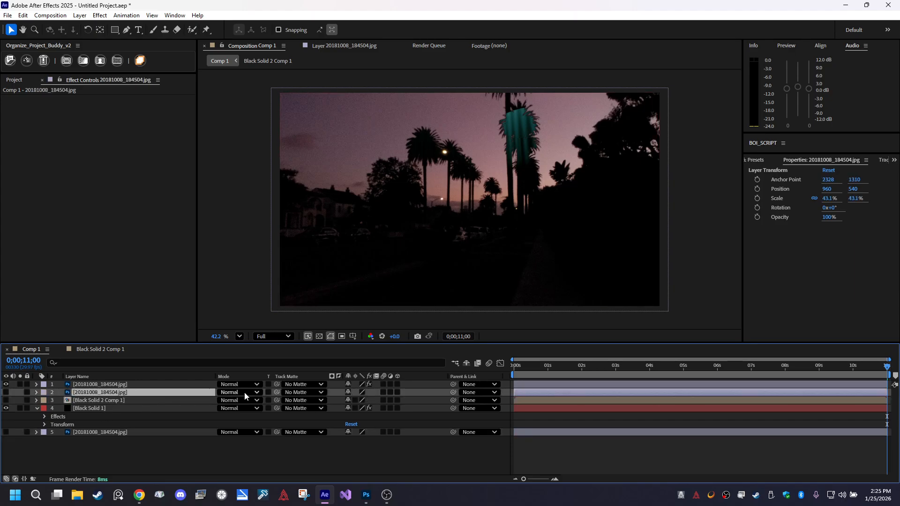
{"action": "left_click", "coordinate": [301, 395]}
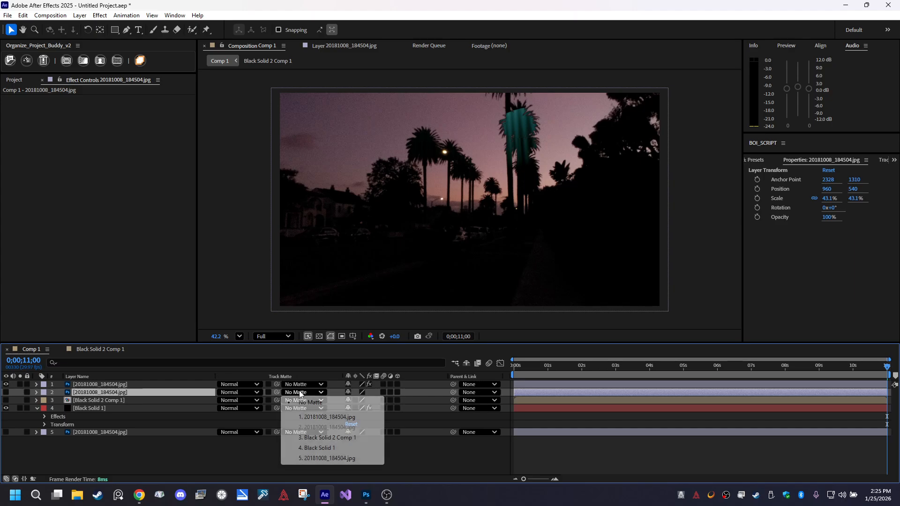
{"action": "left_click", "coordinate": [257, 392]}
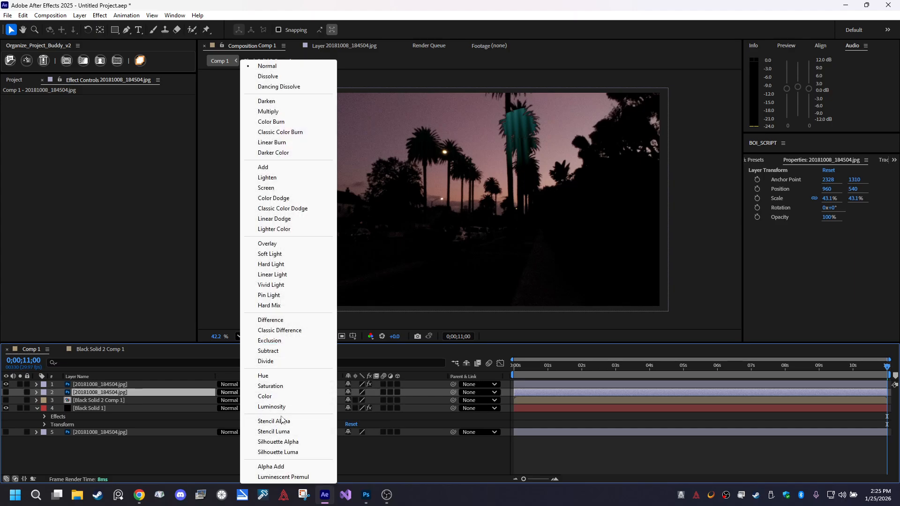
{"action": "left_click", "coordinate": [381, 464]}
{"action": "left_click", "coordinate": [300, 393]}
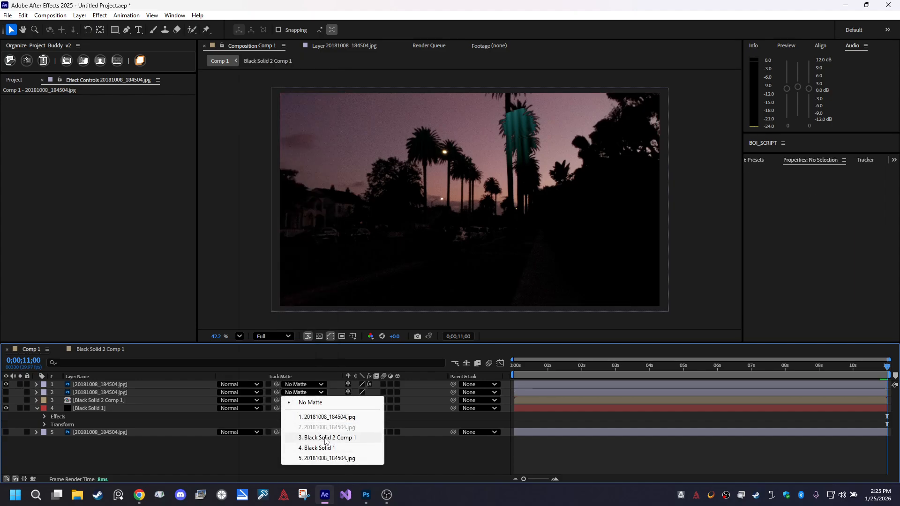
{"action": "left_click", "coordinate": [165, 448]}
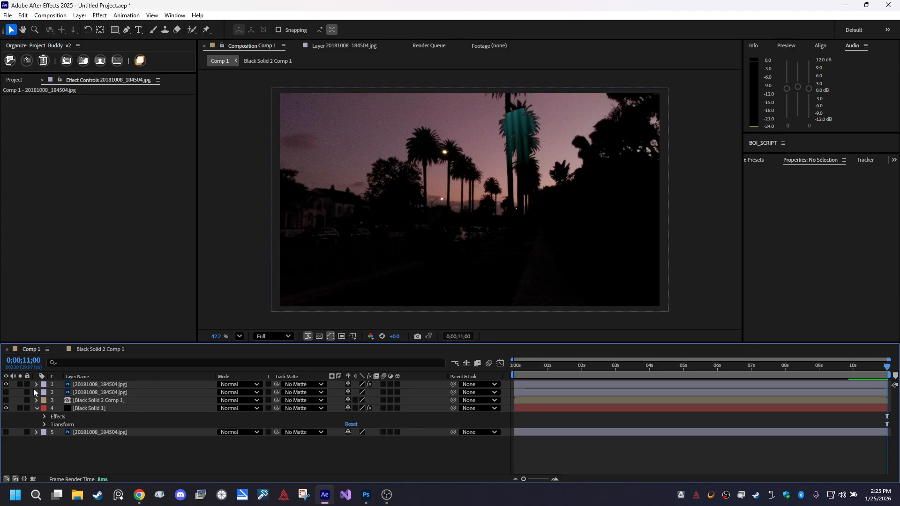
{"action": "left_click", "coordinate": [5, 393]}
{"action": "left_click", "coordinate": [4, 393]}
{"action": "left_click", "coordinate": [6, 408]}
{"action": "left_click", "coordinate": [6, 409]}
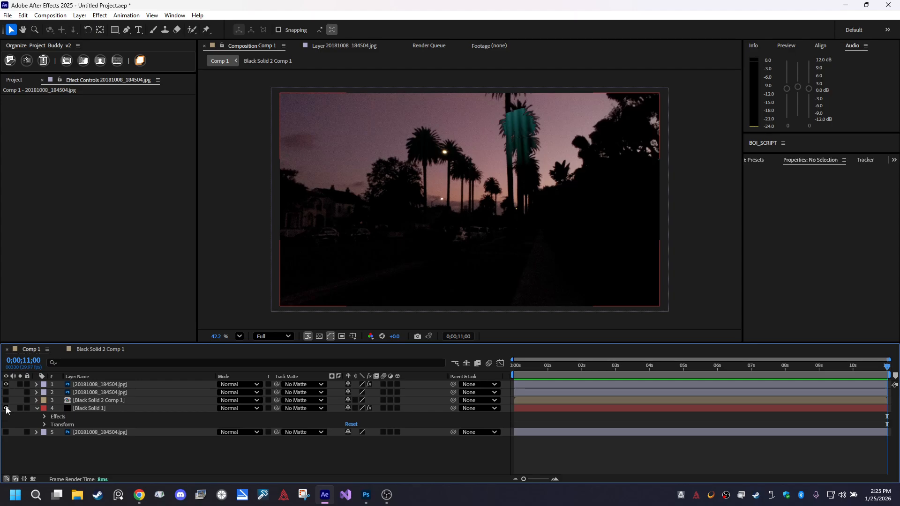
Set the keyed top photo as the track matte of the second photo layer and make that second layer visible
{"action": "left_click", "coordinate": [301, 400]}
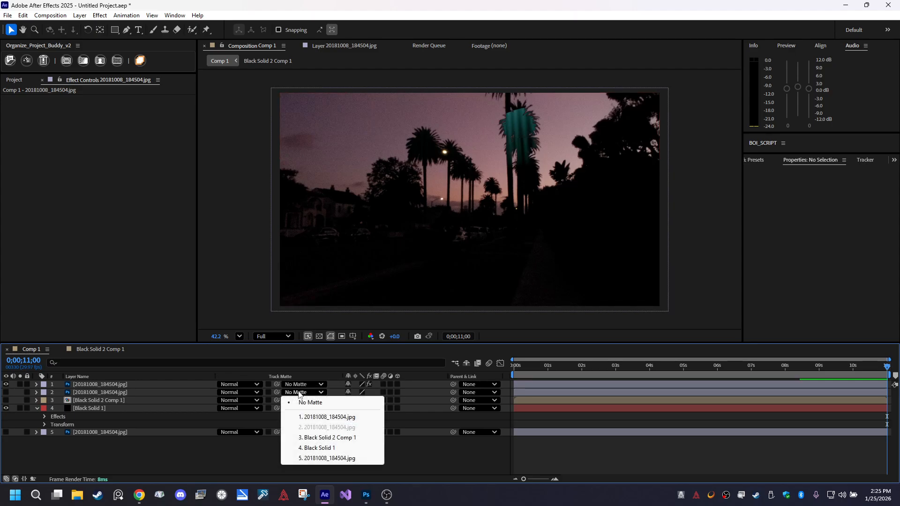
{"action": "left_click", "coordinate": [300, 417]}
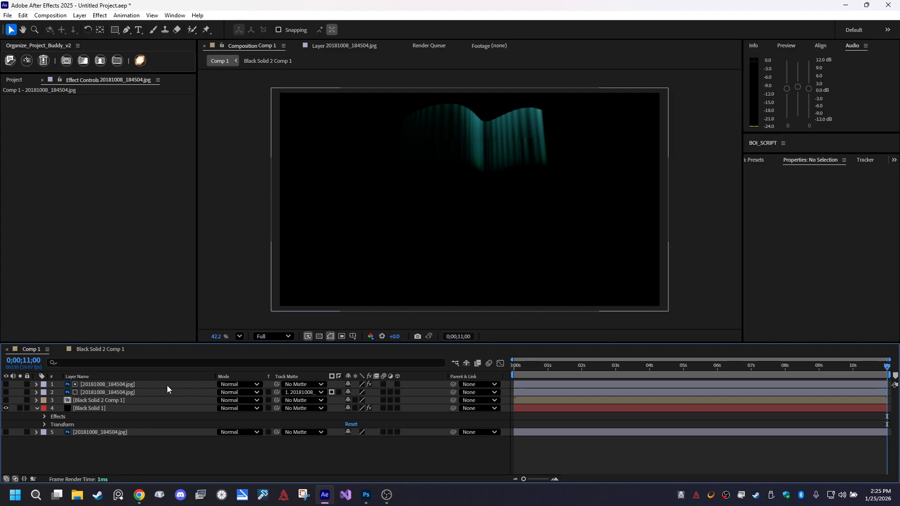
{"action": "left_click", "coordinate": [152, 383]}
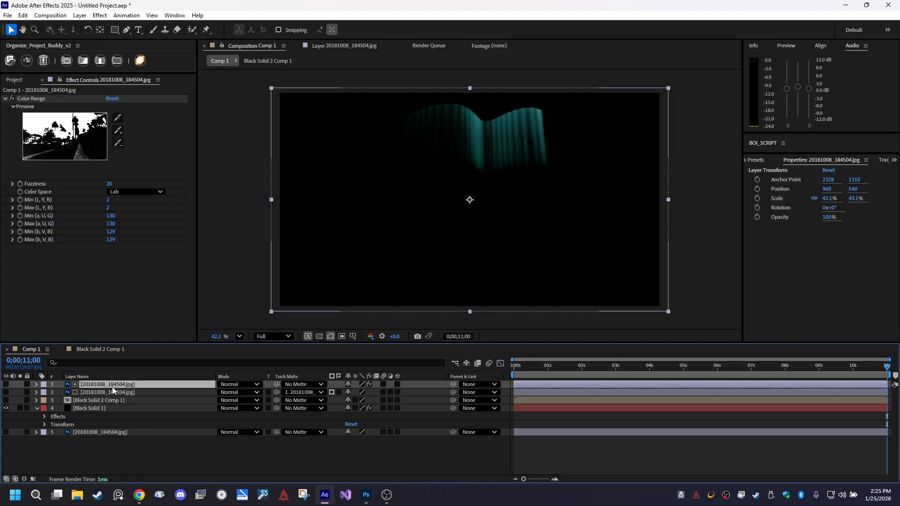
{"action": "left_click", "coordinate": [6, 392]}
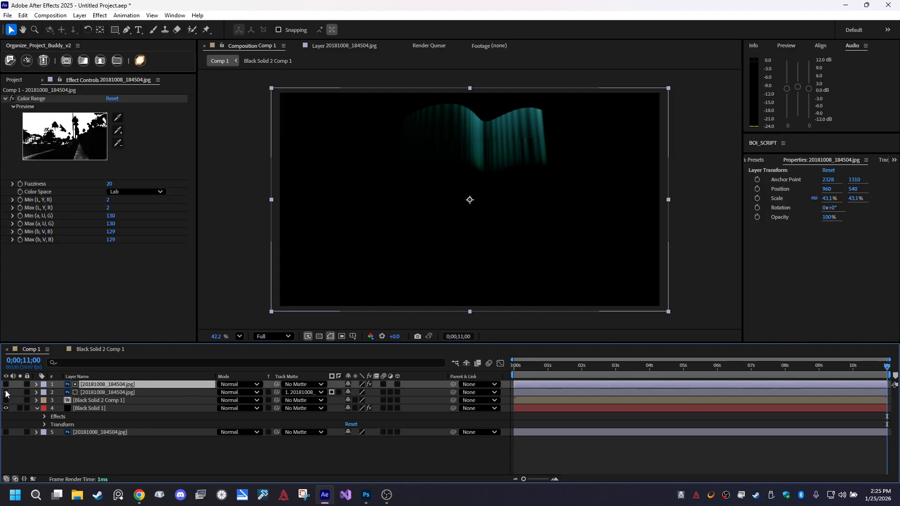
{"action": "left_click", "coordinate": [136, 390]}
{"action": "left_click", "coordinate": [139, 386]}
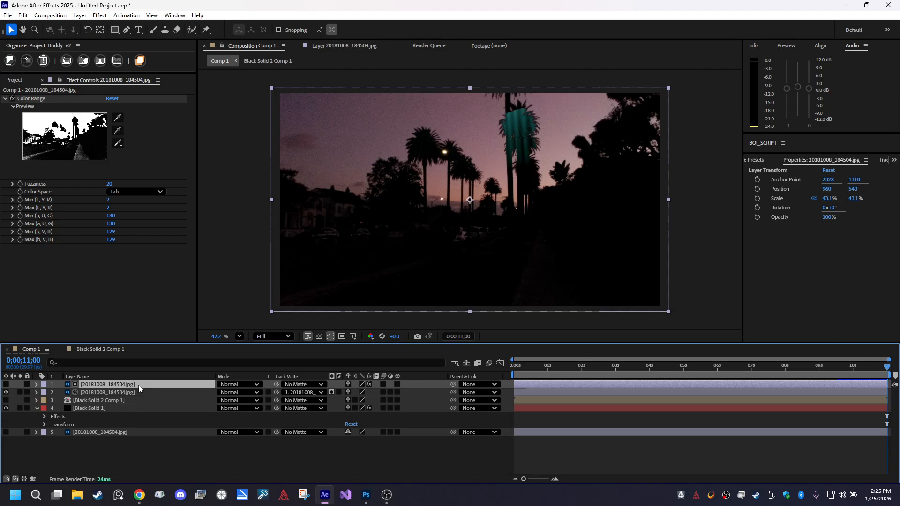
Try using the second photo layer's track matte as a luma matte, keeping the top photo as its source
{"action": "left_click", "coordinate": [331, 392]}
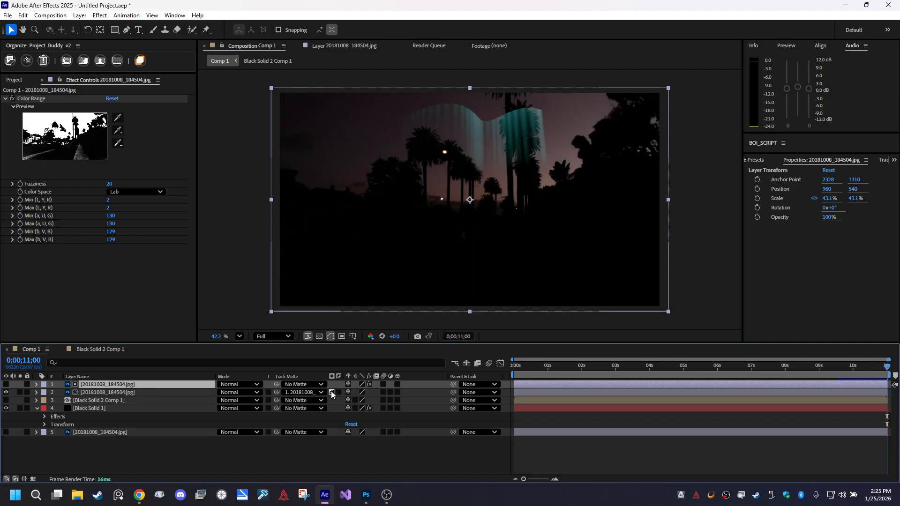
{"action": "left_click", "coordinate": [331, 393]}
{"action": "left_click", "coordinate": [332, 392]}
{"action": "left_click", "coordinate": [299, 393]}
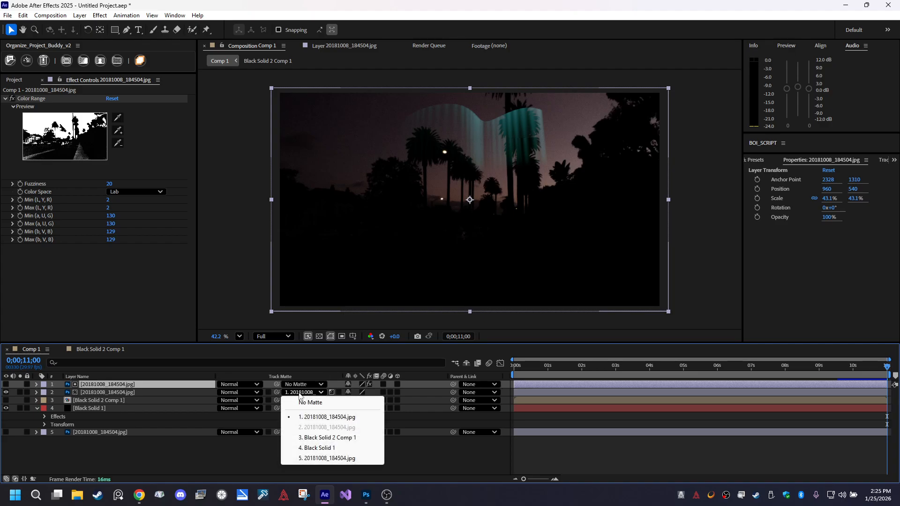
{"action": "left_click", "coordinate": [321, 417]}
{"action": "left_click", "coordinate": [291, 460]}
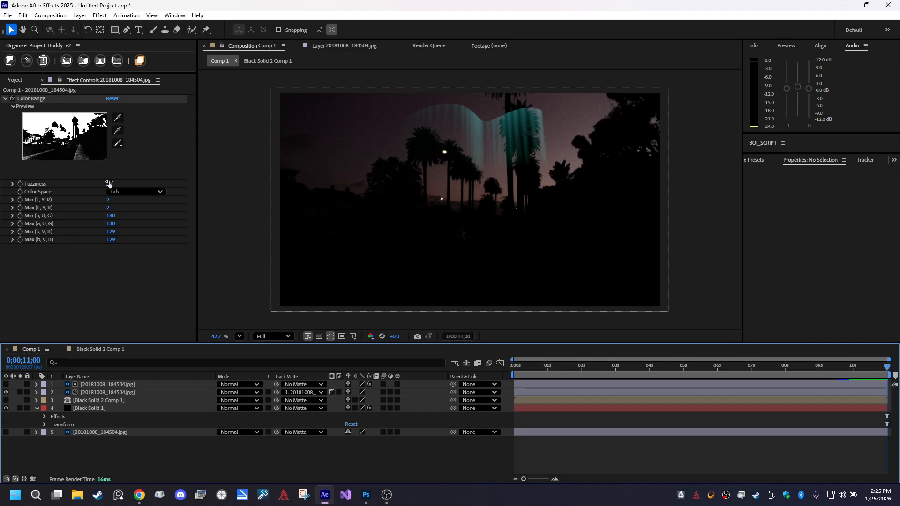
Try a Color Range Fuzziness of 69 on the matte layer, undo it and switch the track matte back to alpha
{"action": "left_click_drag", "start_coordinate": [109, 183], "coordinate": [76, 175]}
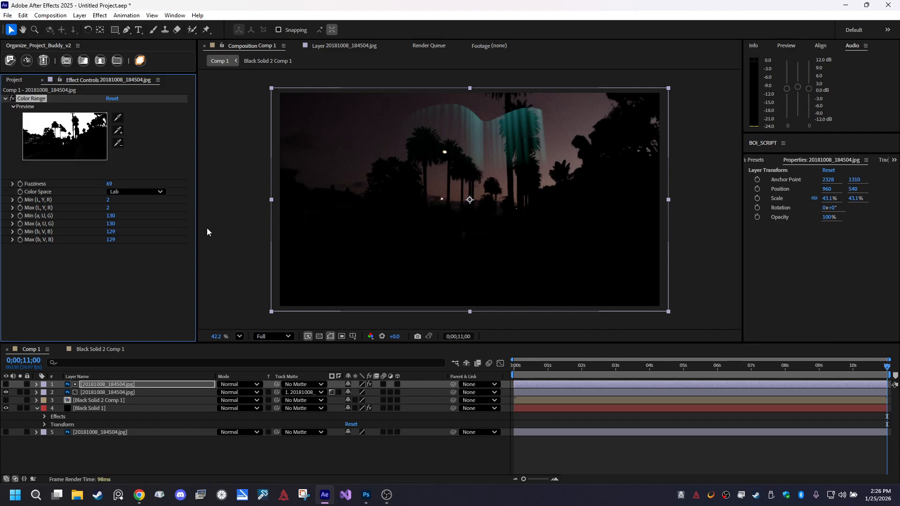
{"action": "key", "text": "ctrl+z"}
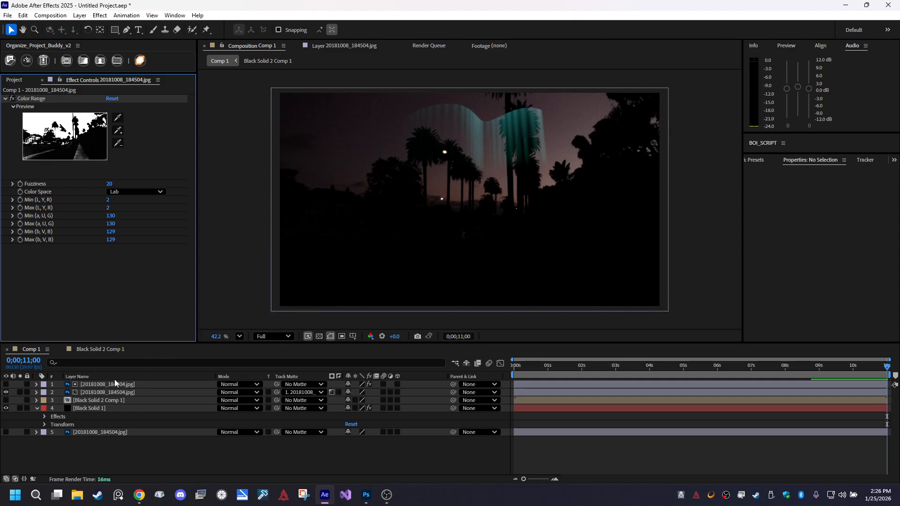
{"action": "left_click", "coordinate": [113, 384]}
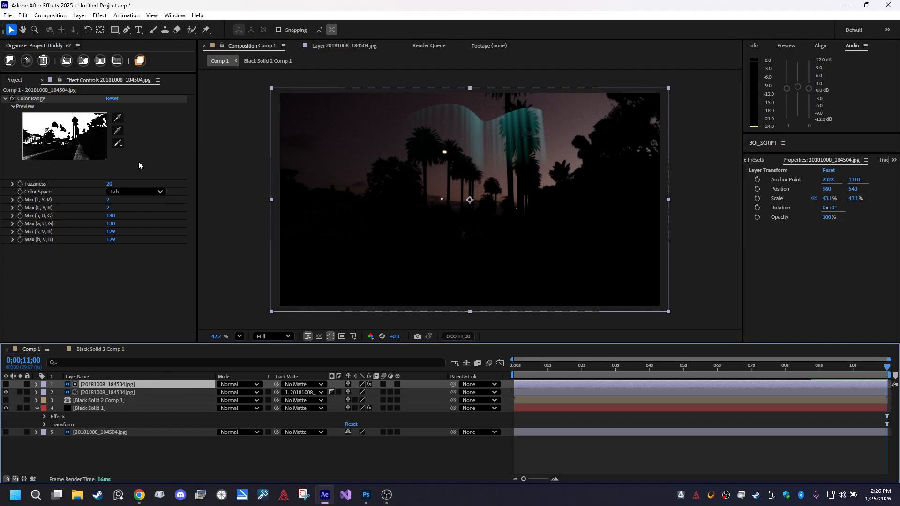
{"action": "left_click", "coordinate": [100, 378]}
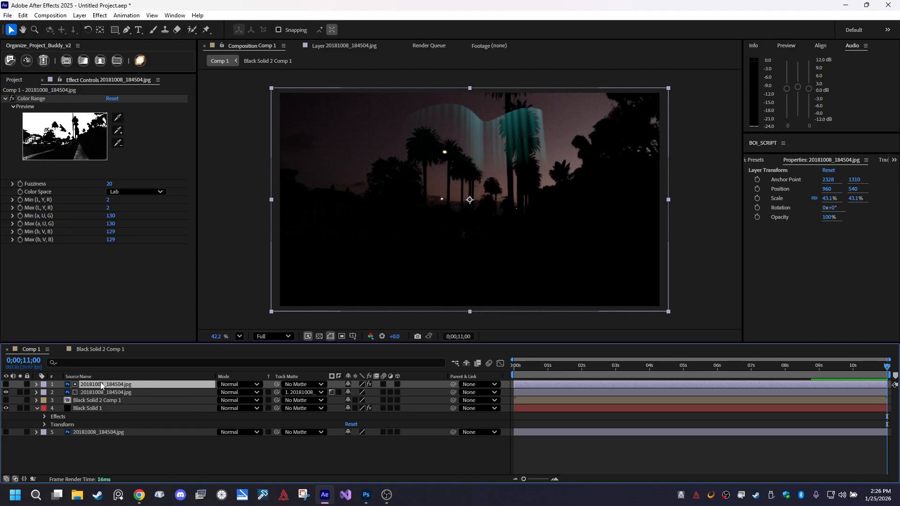
{"action": "left_click", "coordinate": [296, 393]}
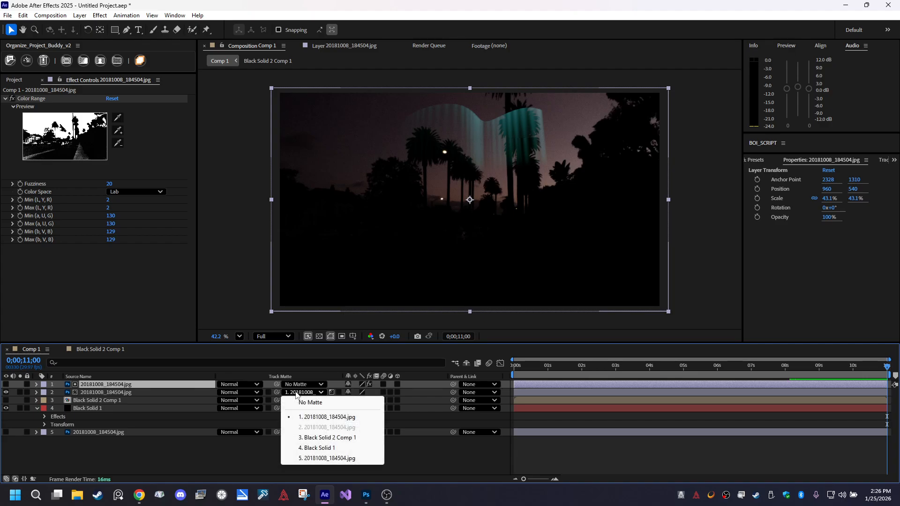
{"action": "left_click", "coordinate": [209, 452]}
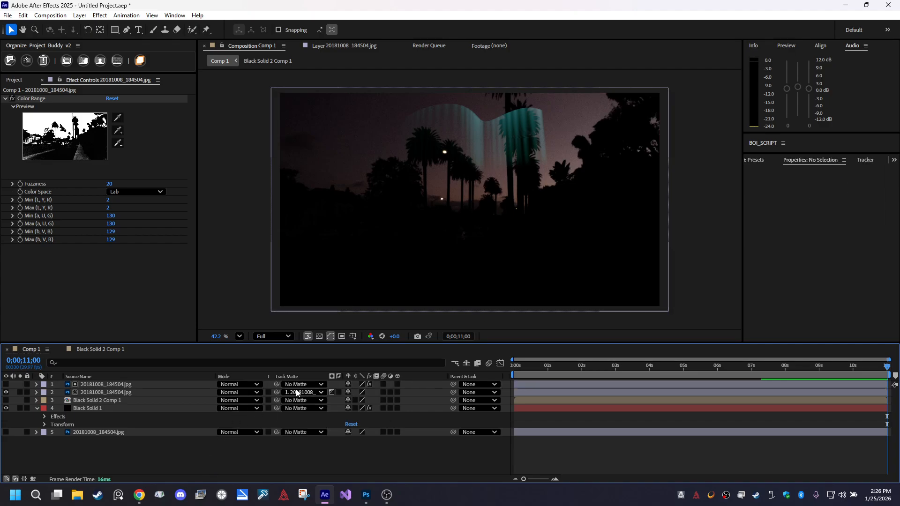
{"action": "left_click", "coordinate": [331, 393]}
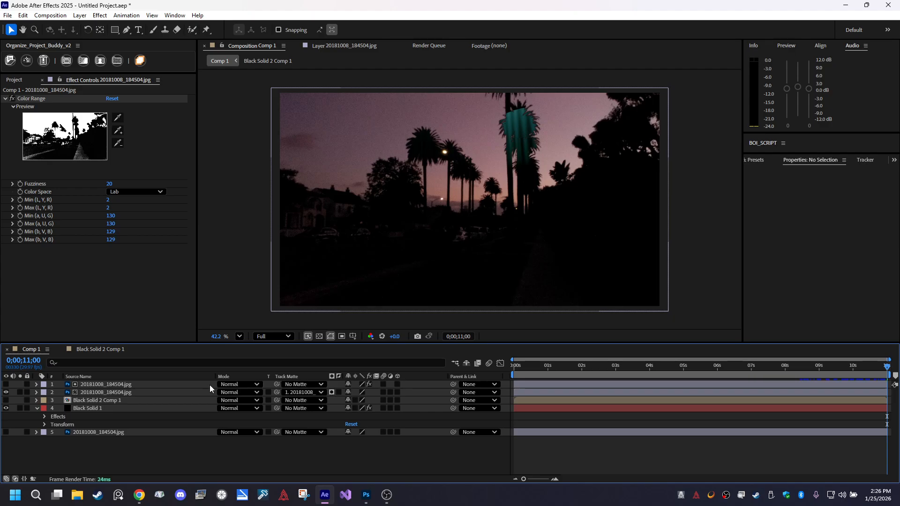
{"action": "left_click", "coordinate": [110, 386]}
{"action": "right_click", "coordinate": [113, 385]}
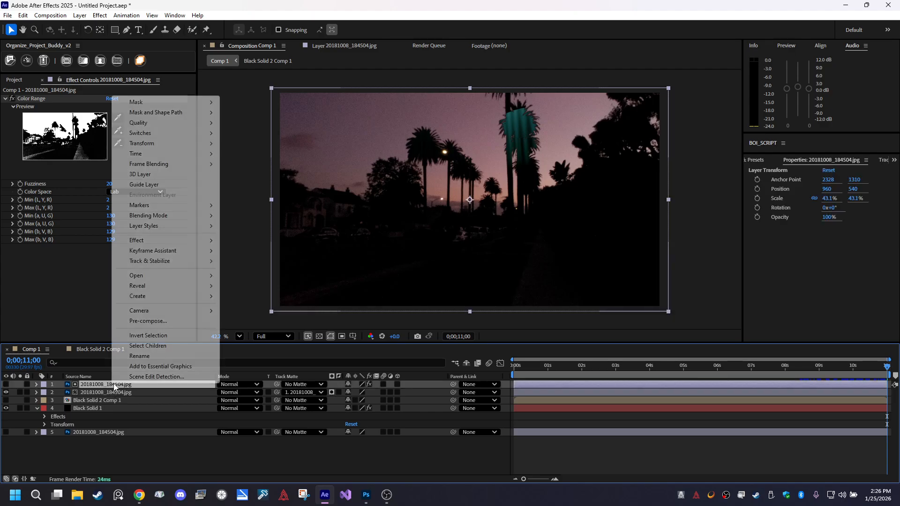
{"action": "left_click", "coordinate": [192, 335]}
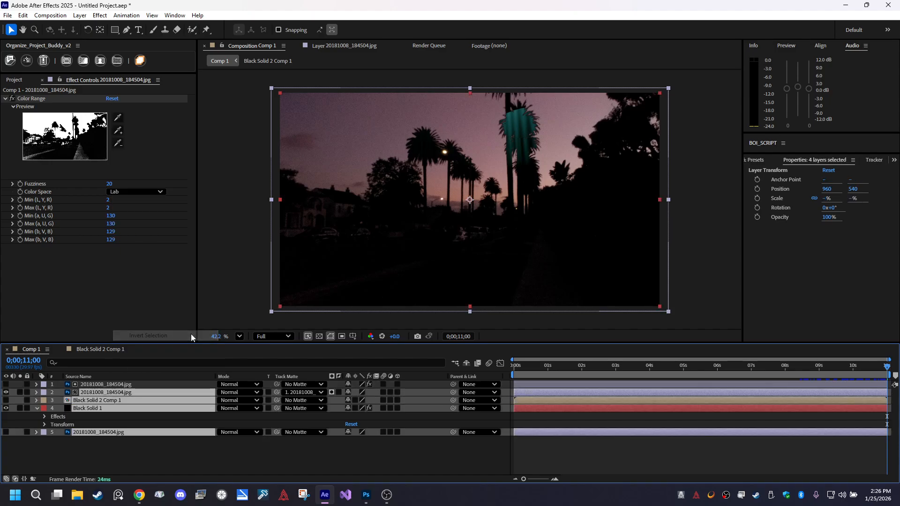
{"action": "left_click", "coordinate": [30, 439]}
{"action": "left_click", "coordinate": [96, 386]}
{"action": "right_click", "coordinate": [96, 386]}
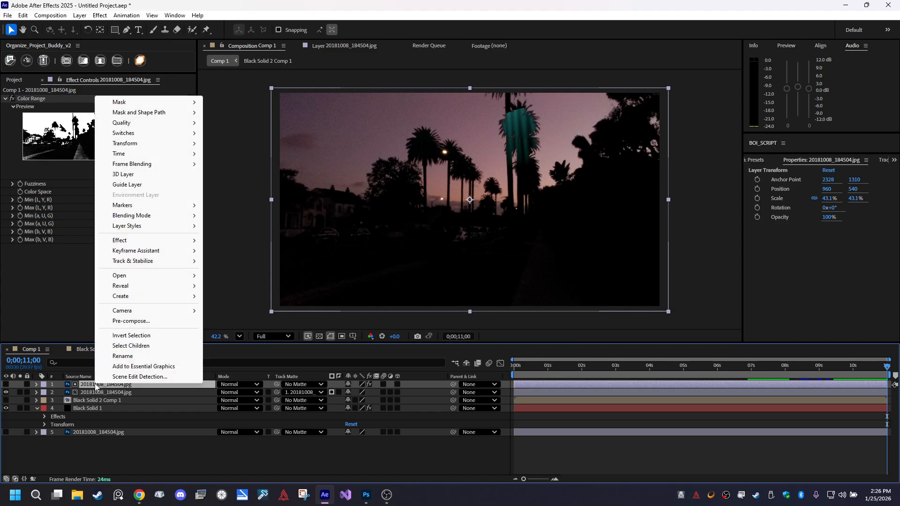
Isolate the keyed top photo by showing it, hiding the second photo layer and Black Solid 1, and enabling the transparency grid
{"action": "left_click", "coordinate": [6, 384]}
{"action": "left_click", "coordinate": [6, 392]}
{"action": "left_click", "coordinate": [6, 408]}
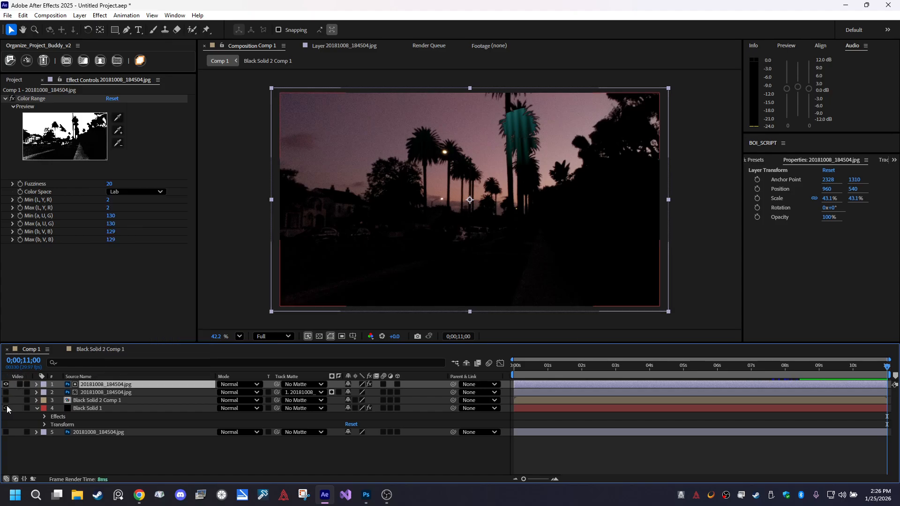
{"action": "left_click", "coordinate": [319, 337]}
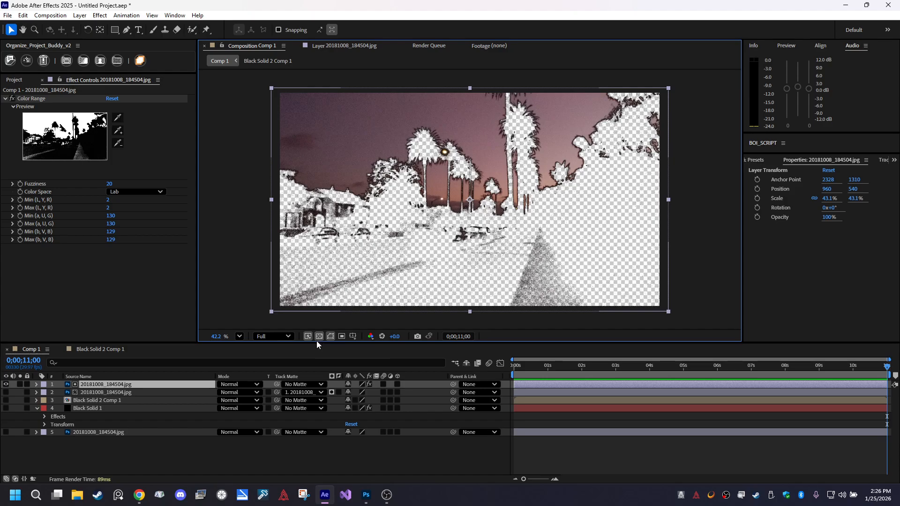
Pre-compose the keyed top photo layer, moving all attributes into the new composition and opening it
{"action": "left_click", "coordinate": [96, 377]}
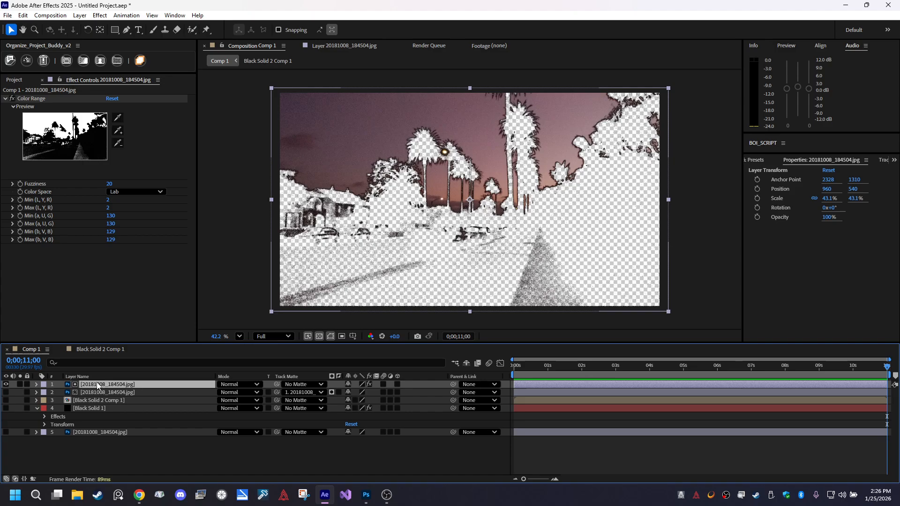
{"action": "right_click", "coordinate": [97, 385]}
{"action": "left_click", "coordinate": [159, 318]}
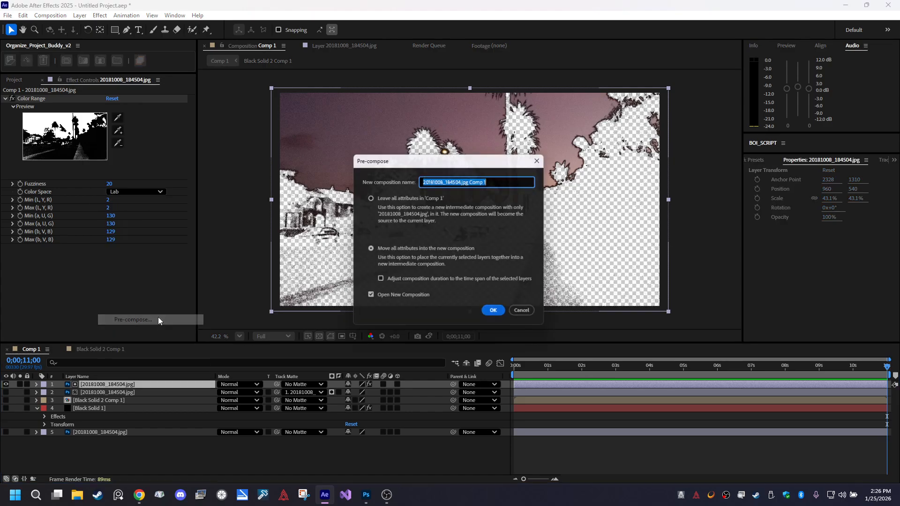
{"action": "left_click", "coordinate": [492, 313]}
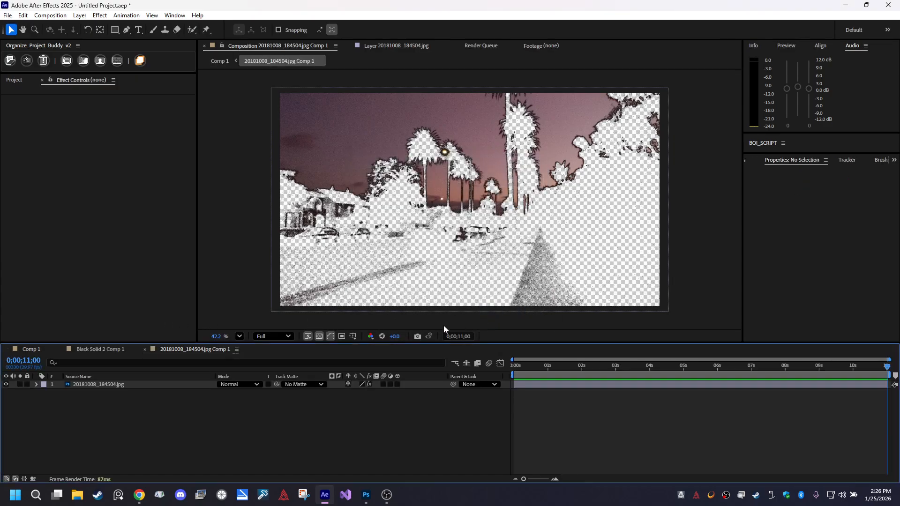
Add a white (FFFFFF) solid at composition size and place it beneath the keyed photo layer
{"action": "left_click", "coordinate": [105, 385]}
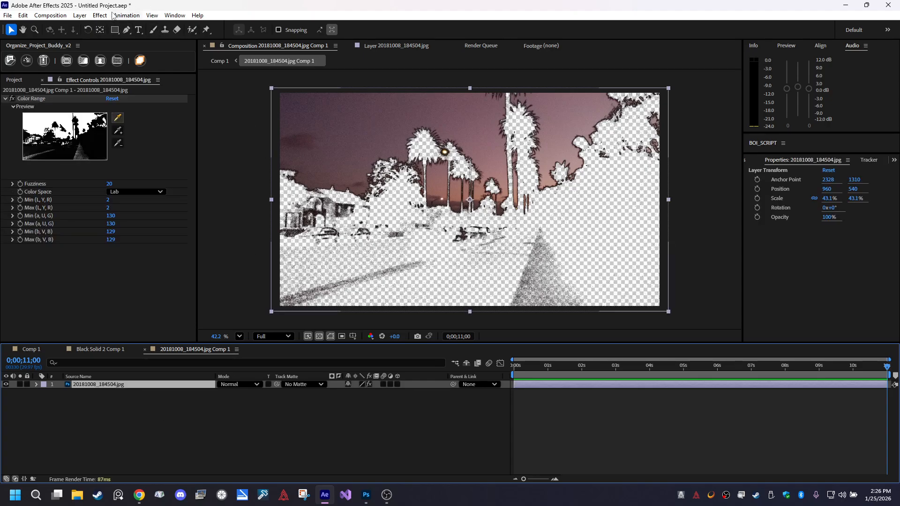
{"action": "left_click", "coordinate": [94, 16]}
{"action": "mouse_move", "coordinate": [82, 17]}
{"action": "mouse_move", "coordinate": [145, 27]}
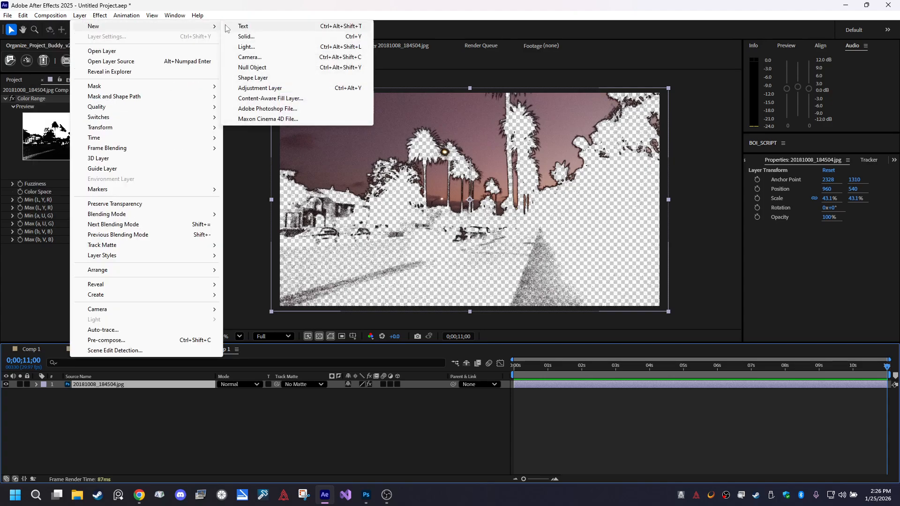
{"action": "left_click", "coordinate": [276, 36]}
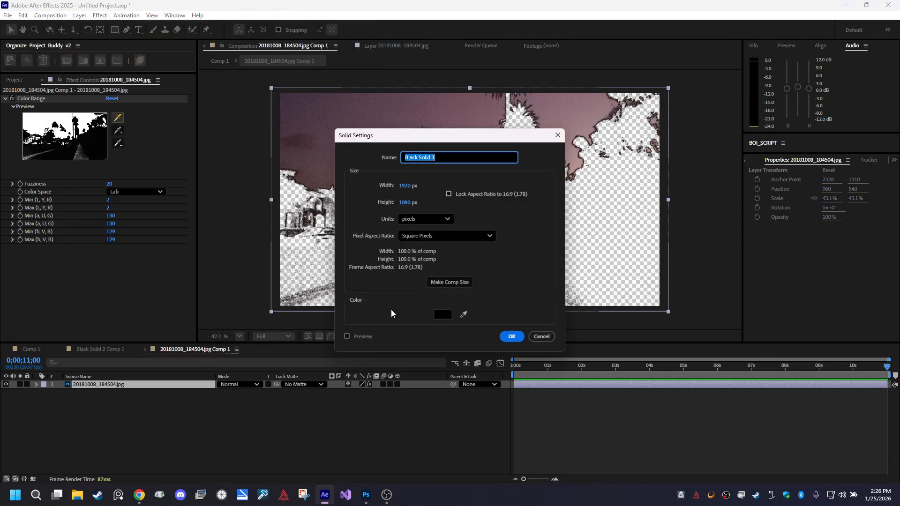
{"action": "left_click", "coordinate": [443, 314]}
{"action": "type", "text": "ffffff"}
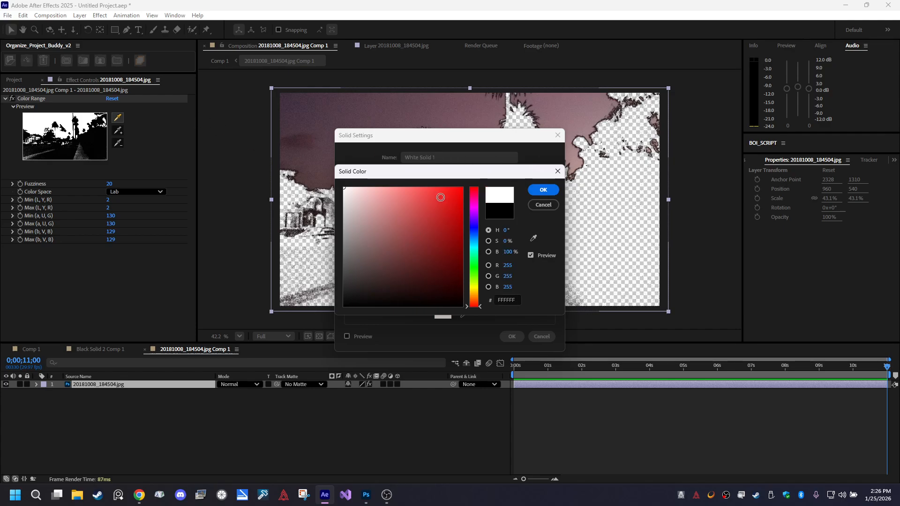
{"action": "left_click", "coordinate": [544, 190]}
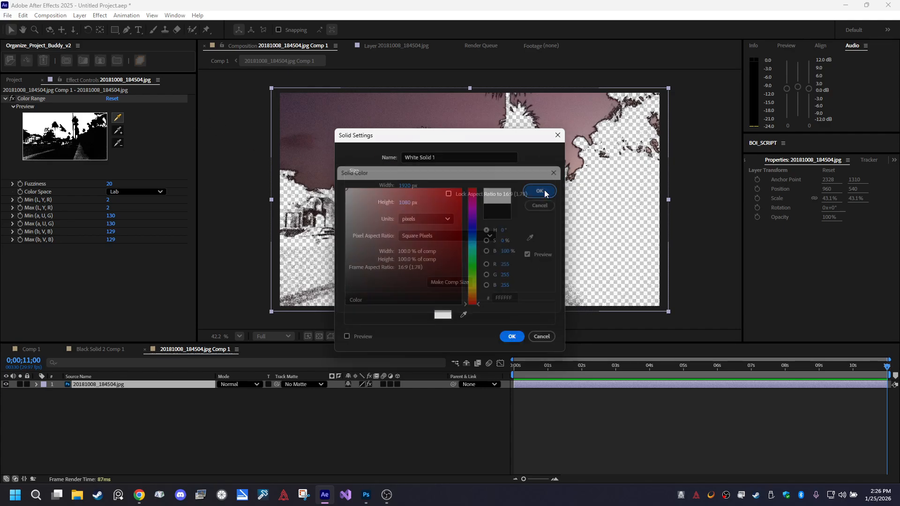
{"action": "left_click", "coordinate": [513, 336]}
{"action": "left_click", "coordinate": [92, 393]}
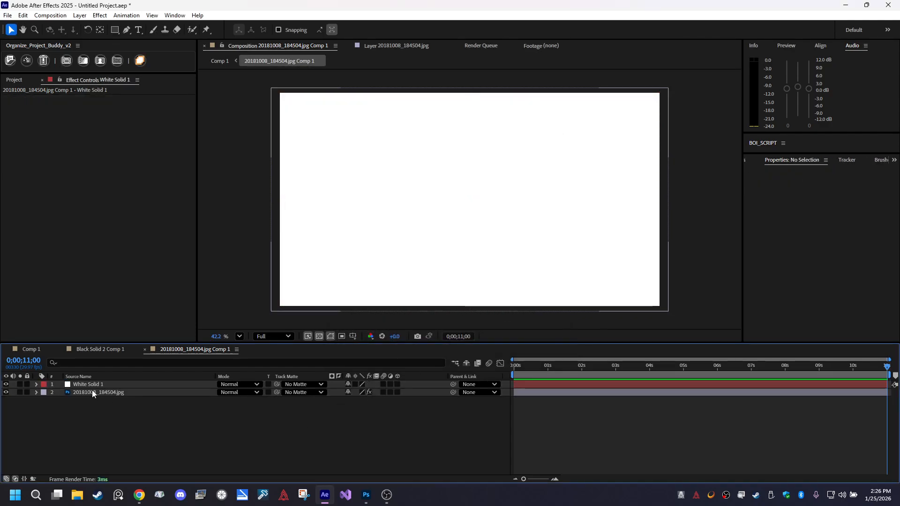
{"action": "left_click_drag", "start_coordinate": [112, 393], "coordinate": [120, 381]}
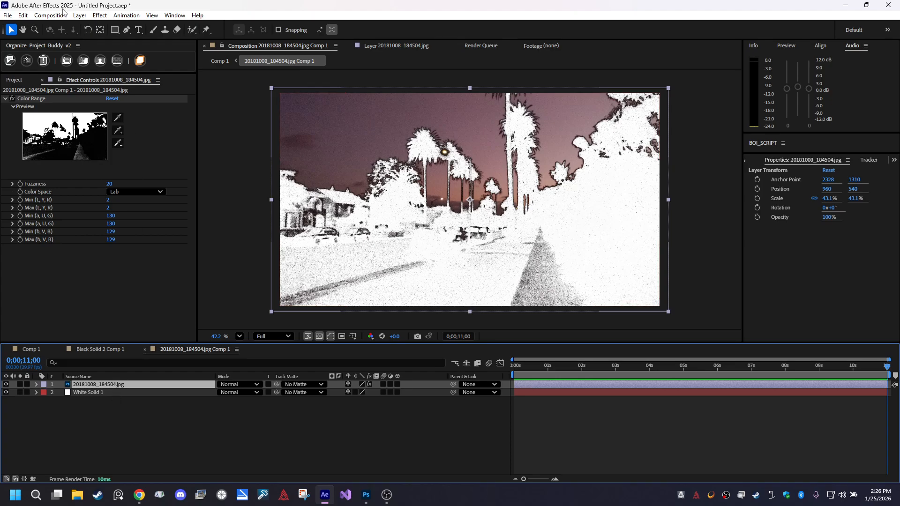
Apply a Fill effect to the keyed photo layer and set its color to black
{"action": "left_click", "coordinate": [100, 15]}
{"action": "mouse_move", "coordinate": [195, 179]}
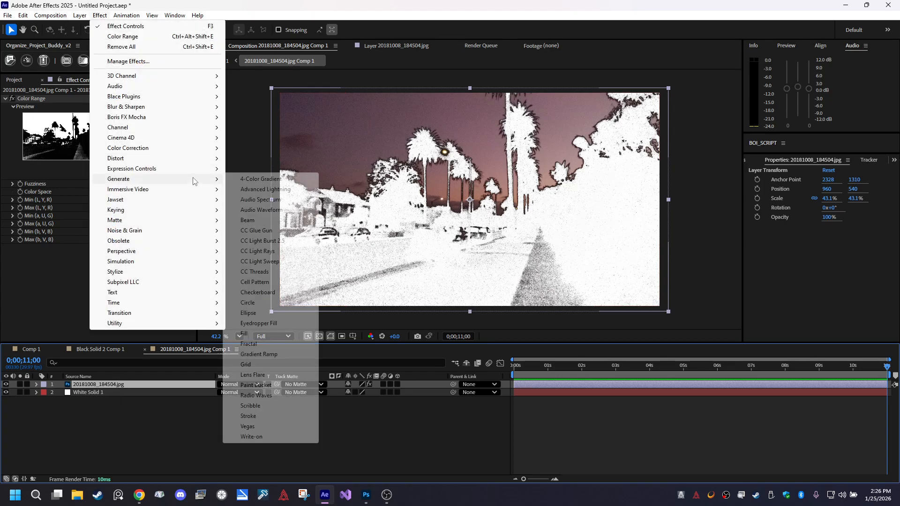
{"action": "left_click", "coordinate": [262, 333]}
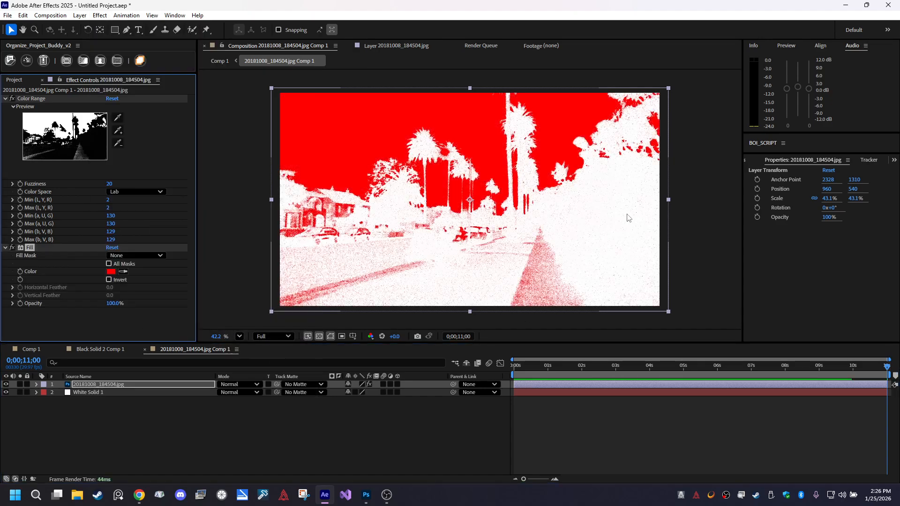
{"action": "left_click", "coordinate": [113, 272]}
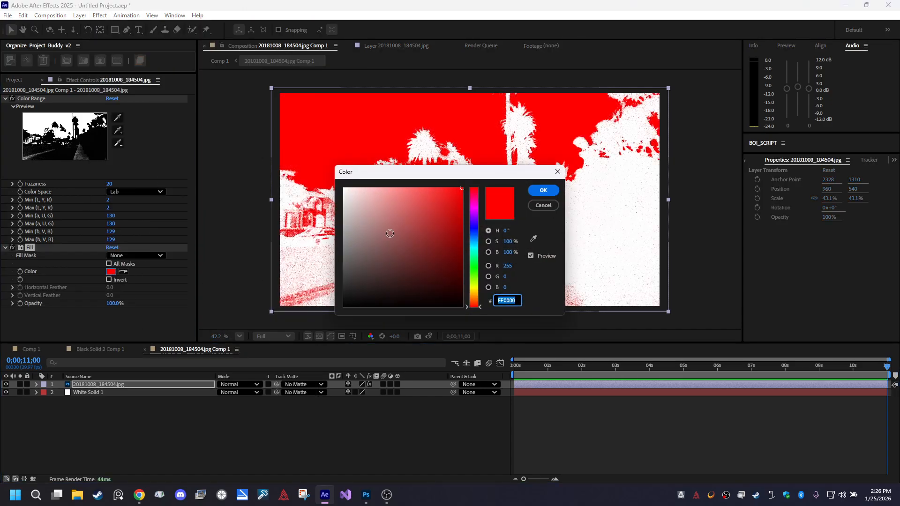
{"action": "left_click_drag", "start_coordinate": [392, 237], "coordinate": [344, 307]}
{"action": "left_click", "coordinate": [543, 190]}
{"action": "left_click", "coordinate": [186, 438]}
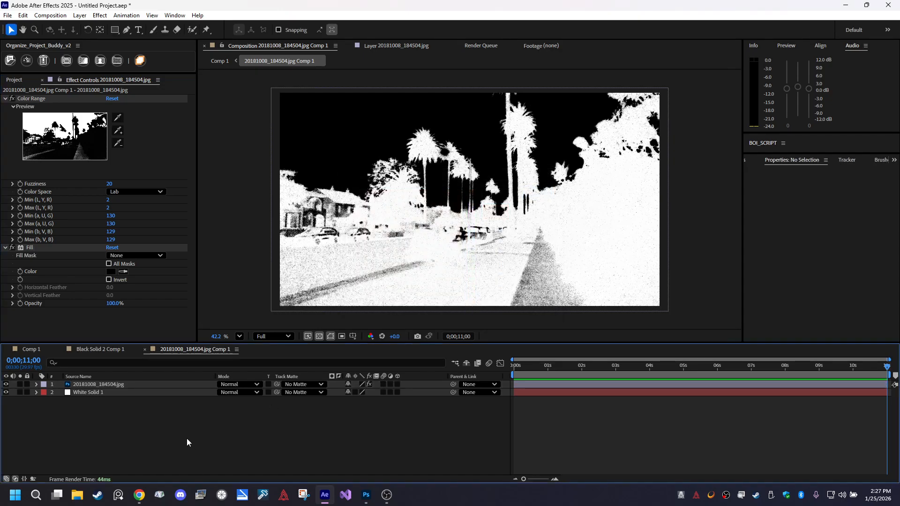
Raise the Color Range Fuzziness on the keyed photo layer to 59
{"action": "left_click", "coordinate": [135, 386]}
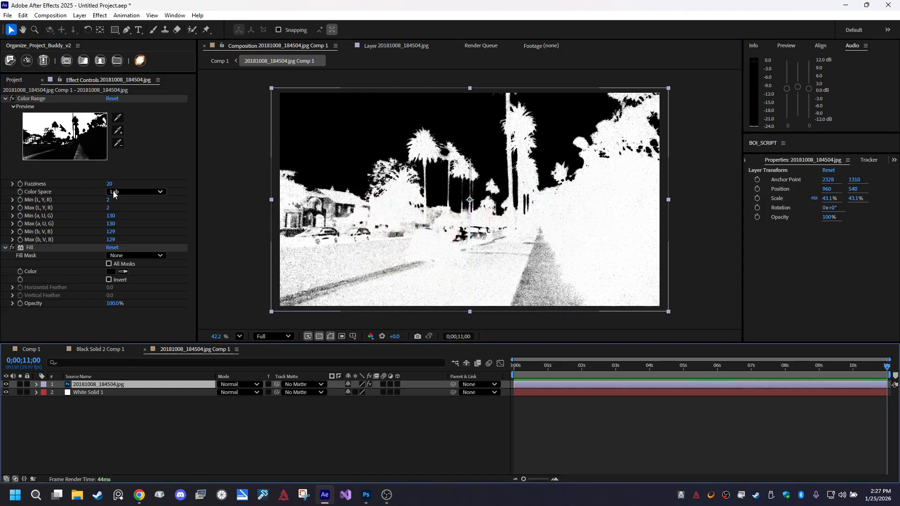
{"action": "mouse_move", "coordinate": [110, 184]}
{"action": "left_mouse_down"}
{"action": "mouse_move", "coordinate": [143, 179]}
{"action": "mouse_move", "coordinate": [125, 182]}
{"action": "left_mouse_up"}
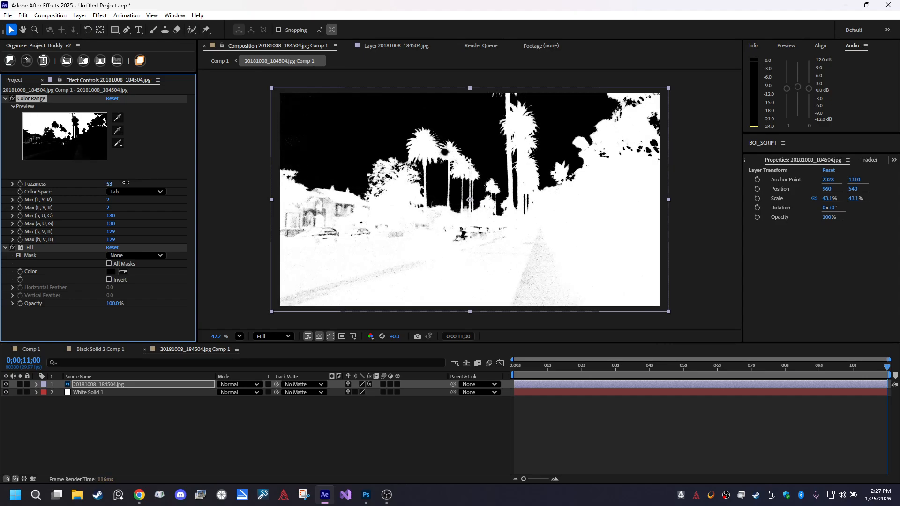
{"action": "left_click", "coordinate": [141, 440]}
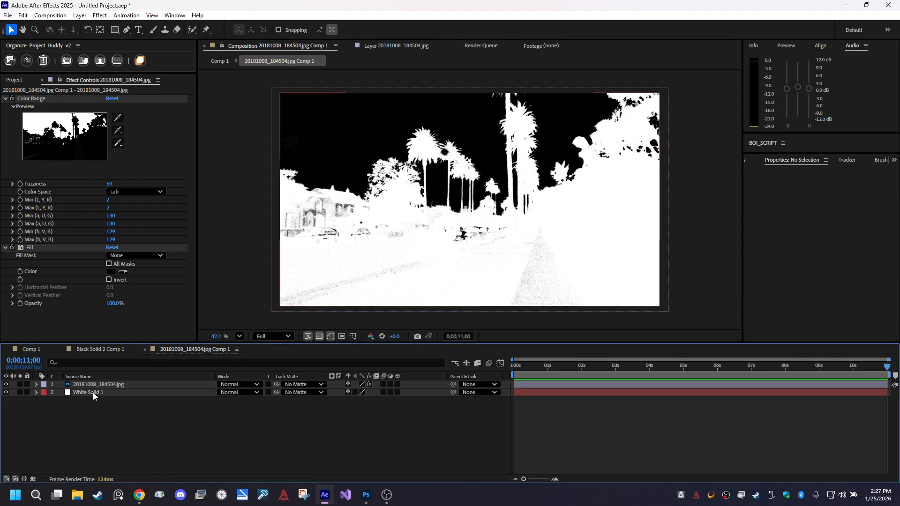
Return to Comp 1, hide the pre-composed matte layer and show the second photo layer
{"action": "left_click", "coordinate": [93, 392]}
{"action": "left_click", "coordinate": [88, 350]}
{"action": "left_click", "coordinate": [36, 350]}
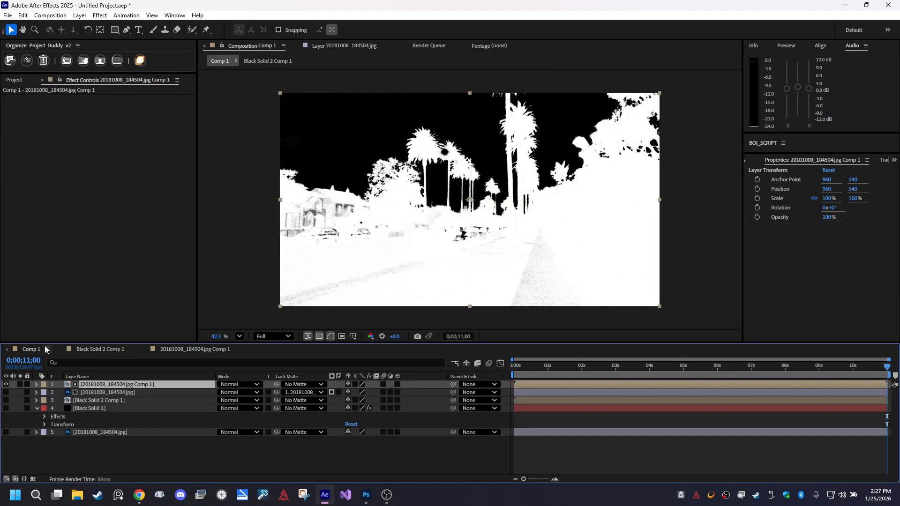
{"action": "left_click", "coordinate": [289, 394]}
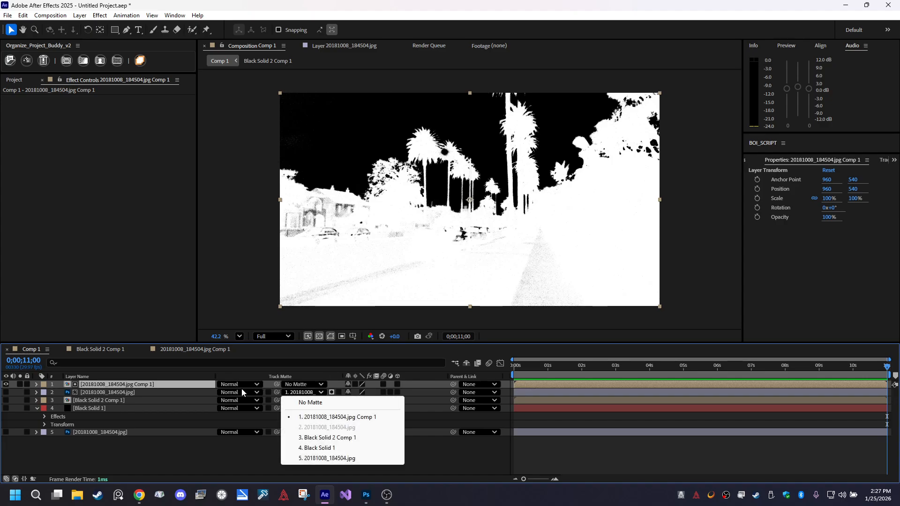
{"action": "left_click", "coordinate": [5, 384]}
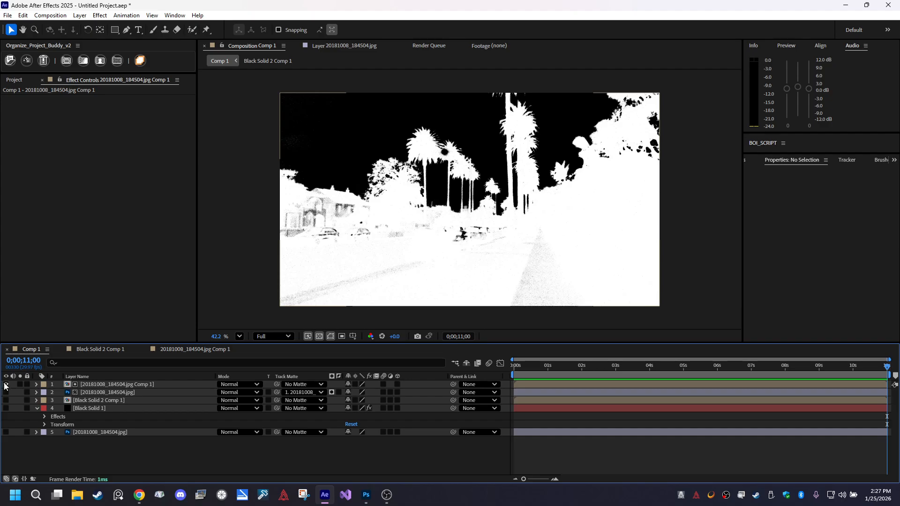
{"action": "left_click", "coordinate": [5, 384]}
{"action": "left_click", "coordinate": [88, 393]}
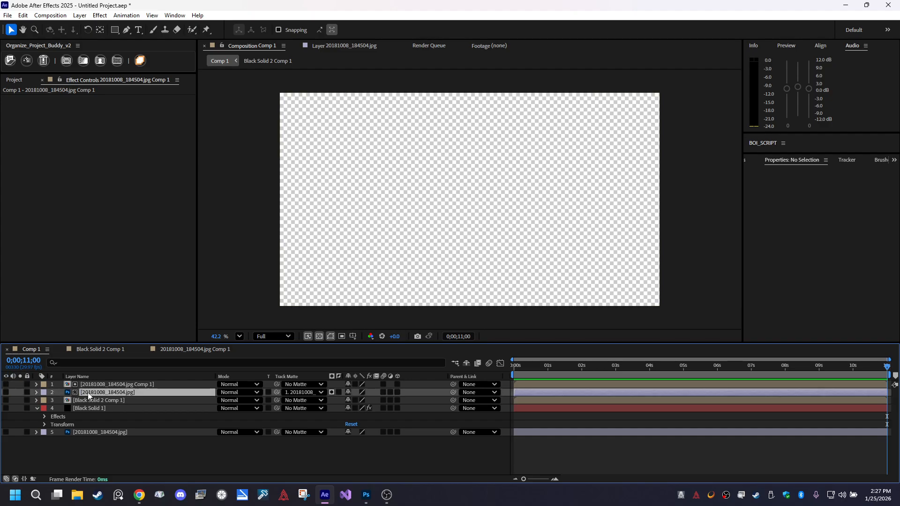
{"action": "left_click", "coordinate": [10, 390]}
{"action": "left_click", "coordinate": [8, 392]}
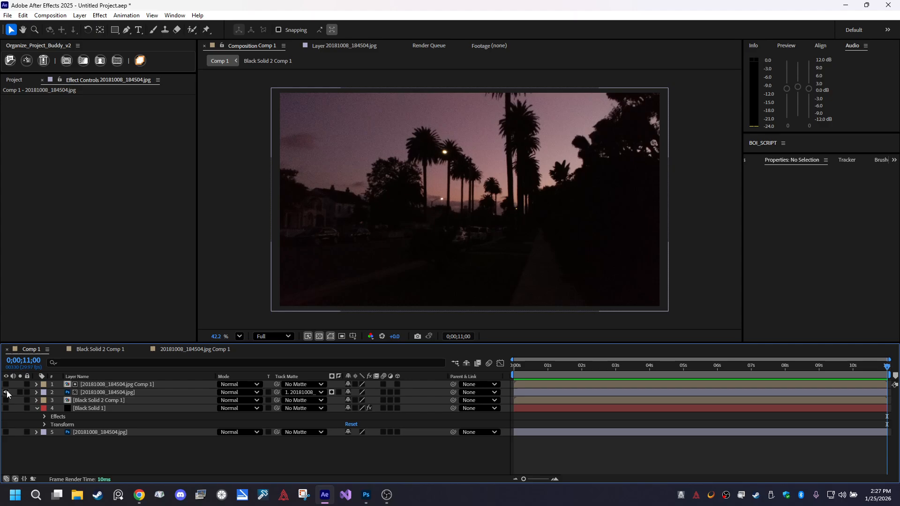
Replace the second photo layer's track matte with a Set Matte effect using the luminance of 20181008_184504.jpg Comp 1
{"action": "left_click", "coordinate": [322, 395]}
{"action": "left_click", "coordinate": [310, 402]}
{"action": "left_click", "coordinate": [152, 393]}
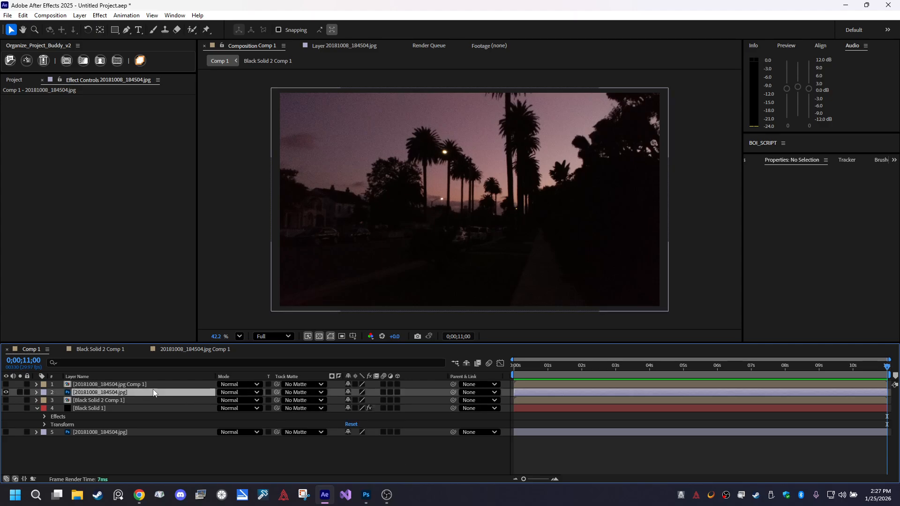
{"action": "left_click", "coordinate": [100, 15]}
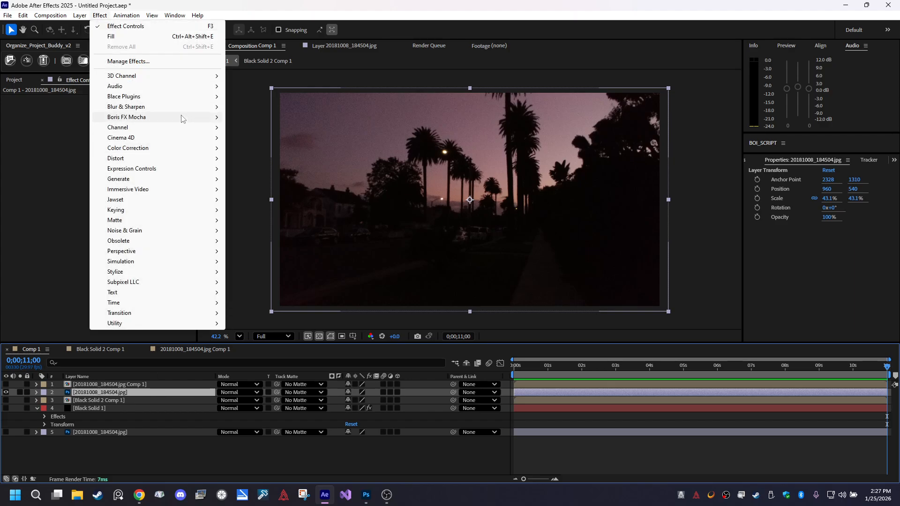
{"action": "mouse_move", "coordinate": [180, 132]}
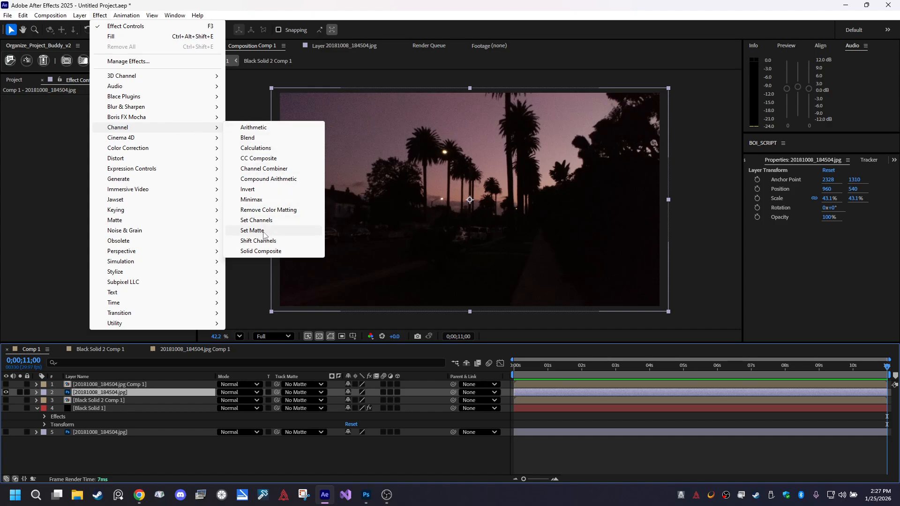
{"action": "left_click", "coordinate": [252, 231]}
{"action": "left_click", "coordinate": [162, 117]}
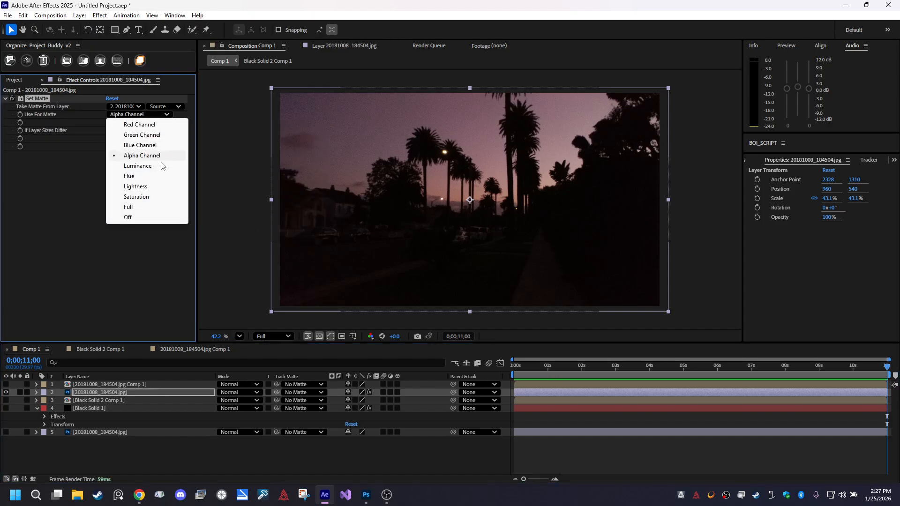
{"action": "left_click", "coordinate": [165, 170]}
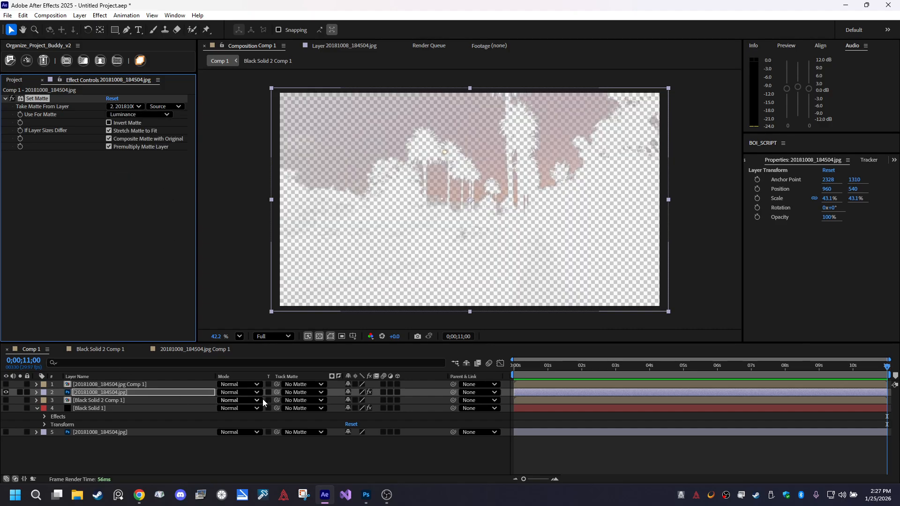
{"action": "left_click", "coordinate": [138, 107]}
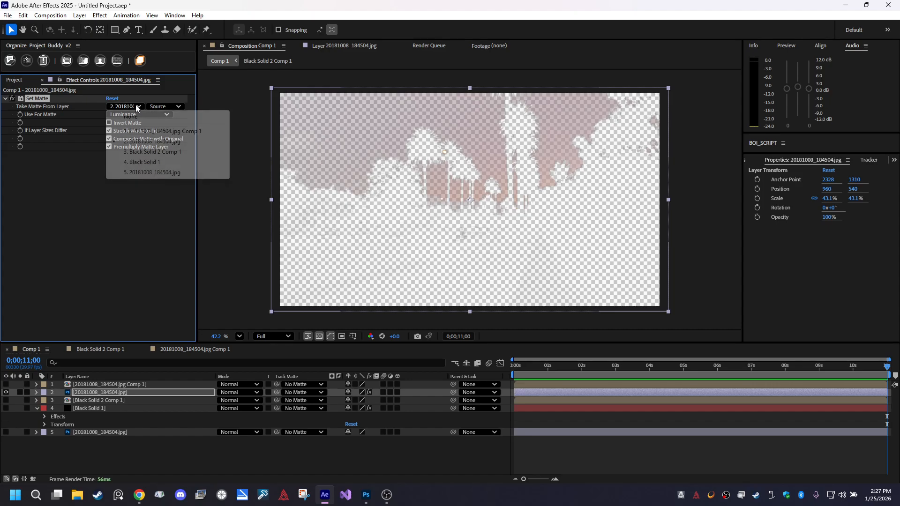
{"action": "left_click", "coordinate": [139, 130]}
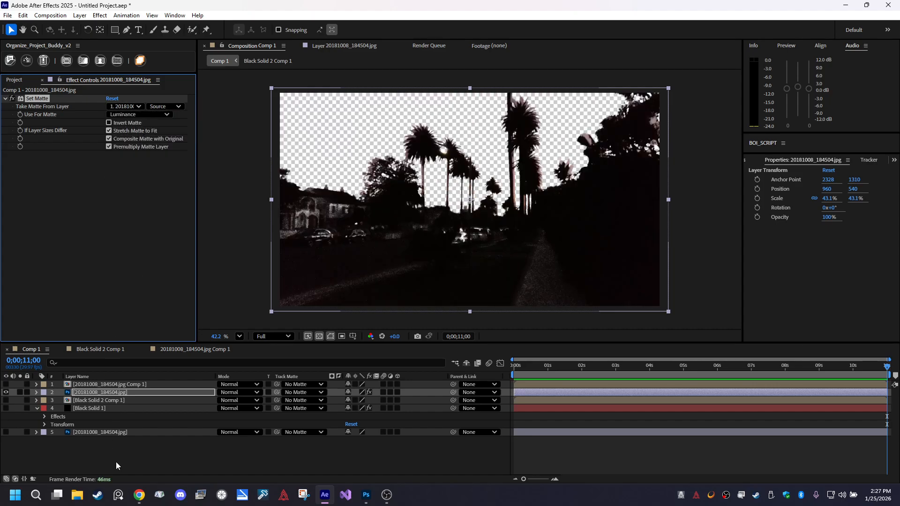
Show the bottom photo layer and Black Solid 1 beneath the matted trees
{"action": "left_click", "coordinate": [54, 443]}
{"action": "left_click", "coordinate": [5, 432]}
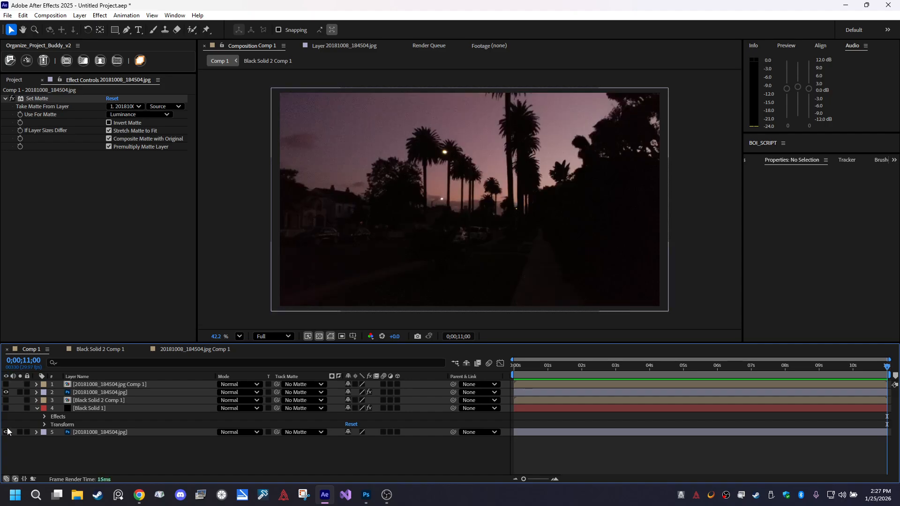
{"action": "left_click", "coordinate": [5, 393]}
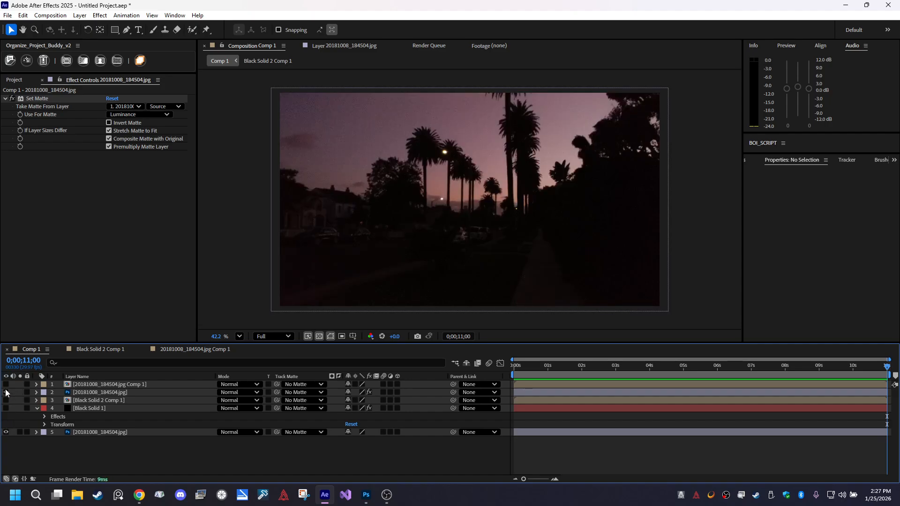
{"action": "left_click", "coordinate": [5, 392]}
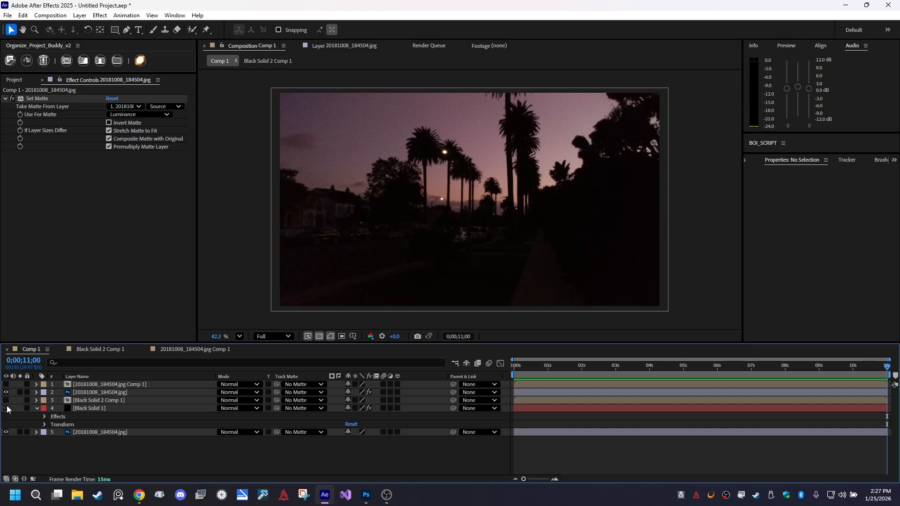
{"action": "left_click", "coordinate": [6, 408]}
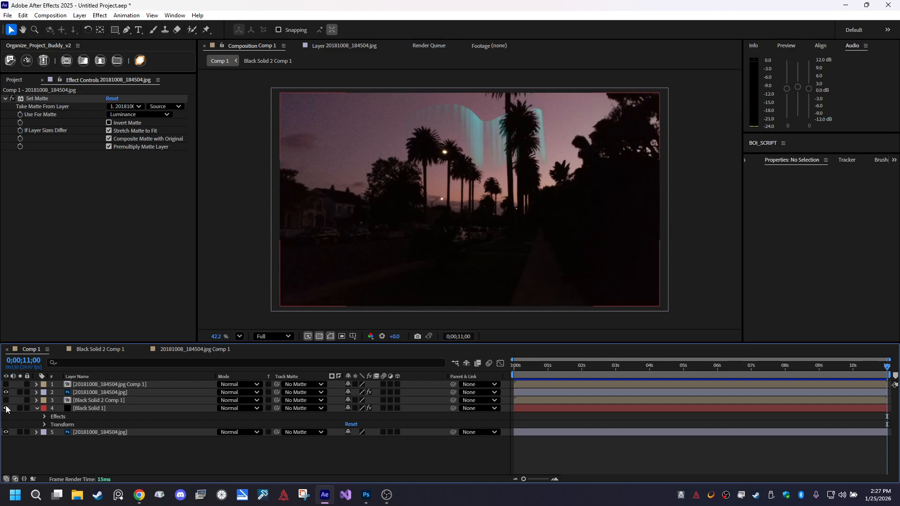
{"action": "left_click", "coordinate": [163, 432]}
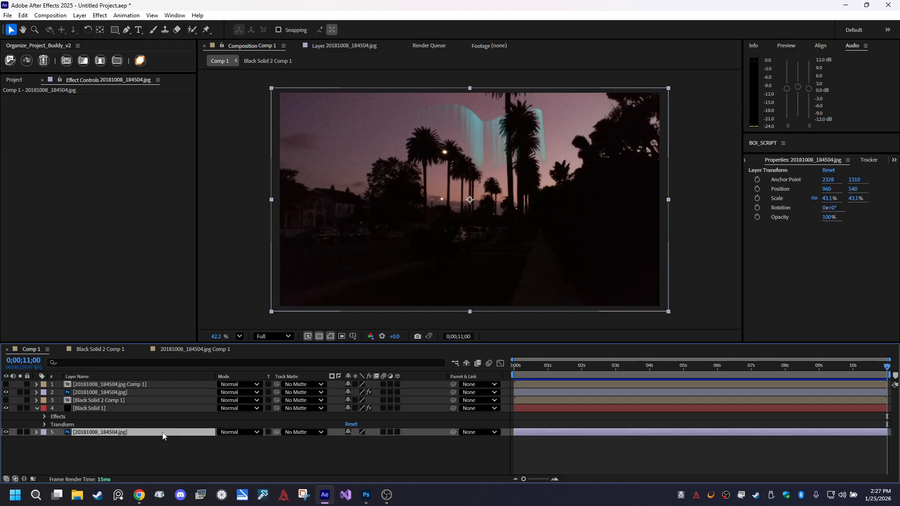
Set Voxel Buddy Pro's Rot Z to 46° and Rot X to 180° on Black Solid 1, and its Center to 0, 415, 1543
{"action": "left_click", "coordinate": [85, 409]}
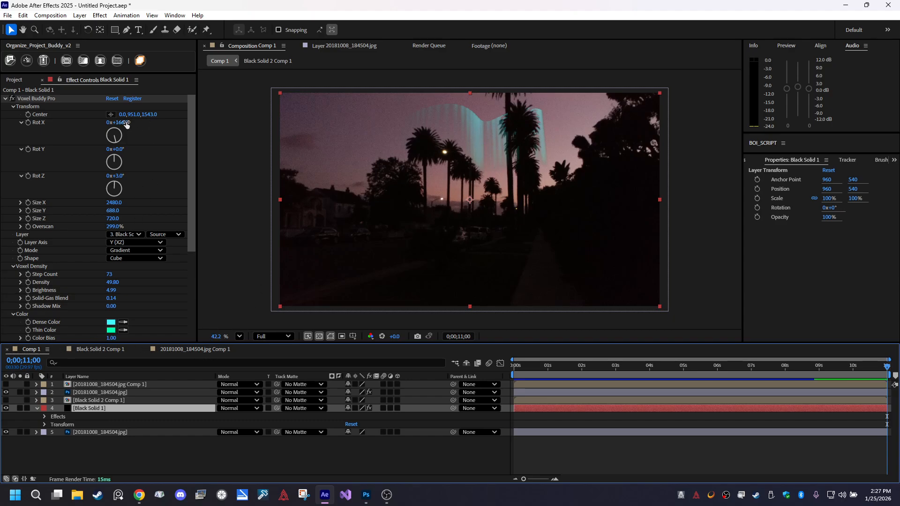
{"action": "left_click_drag", "start_coordinate": [116, 149], "coordinate": [139, 175]}
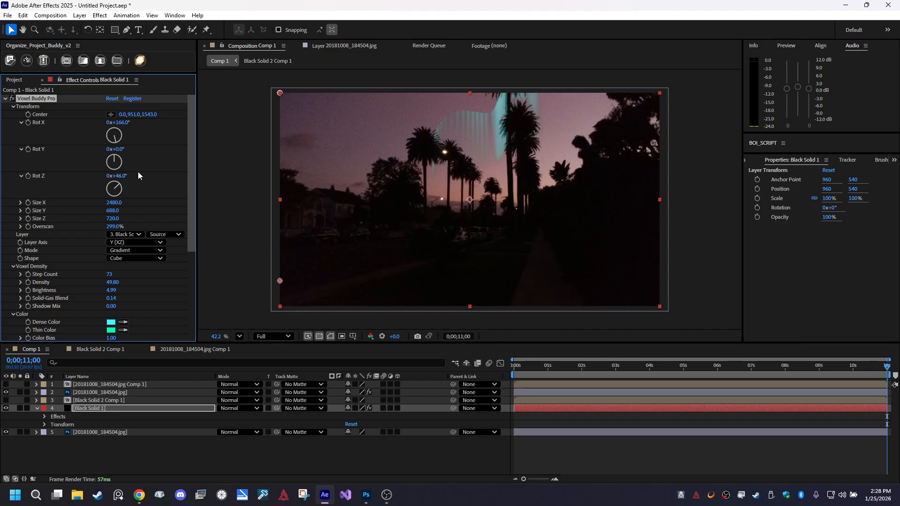
{"action": "mouse_move", "coordinate": [125, 123]}
{"action": "left_mouse_down"}
{"action": "mouse_move", "coordinate": [141, 122]}
{"action": "mouse_move", "coordinate": [121, 116]}
{"action": "left_mouse_up"}
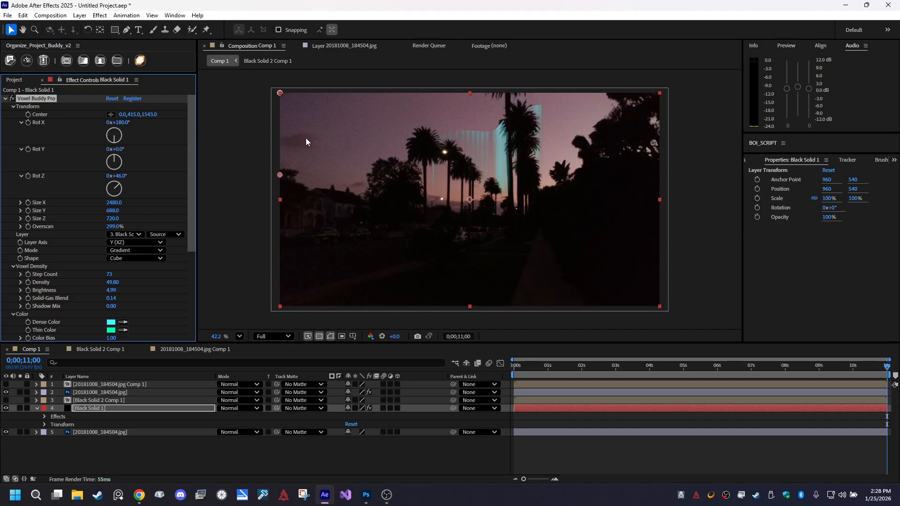
{"action": "key", "text": "w"}
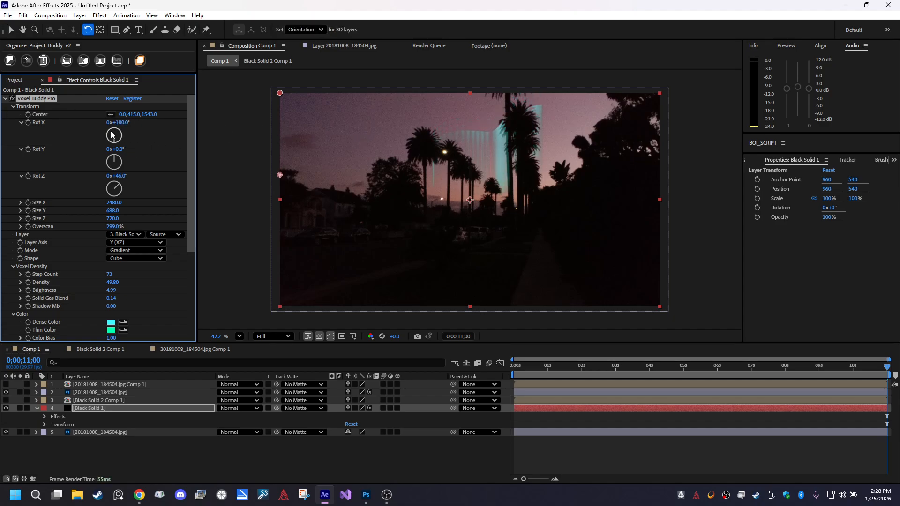
Set Voxel Buddy Pro's Center to 727, 357, 1357 on Black Solid 1 and deselect the layer
{"action": "left_click_drag", "start_coordinate": [136, 113], "coordinate": [471, 124]}
{"action": "left_click", "coordinate": [114, 452]}
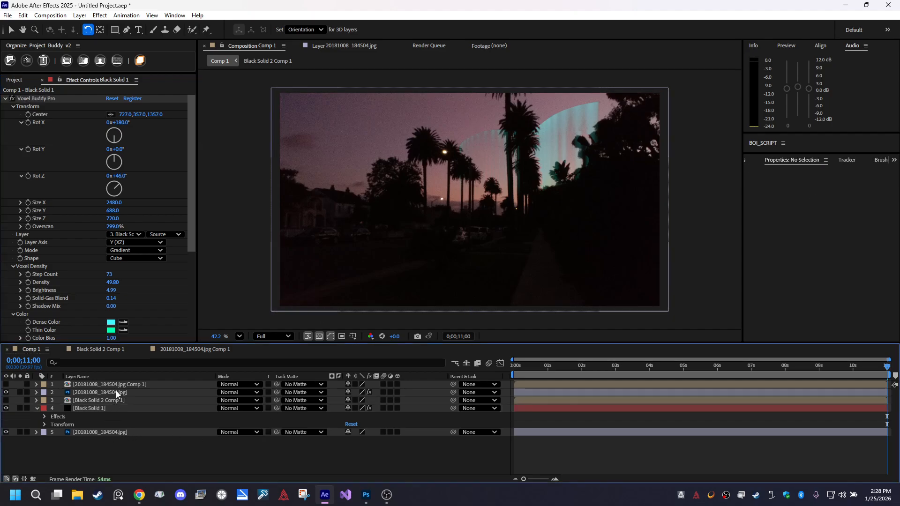
Try to move the matted photo layer slightly with the Selection tool, and undo the change
{"action": "left_click", "coordinate": [116, 390]}
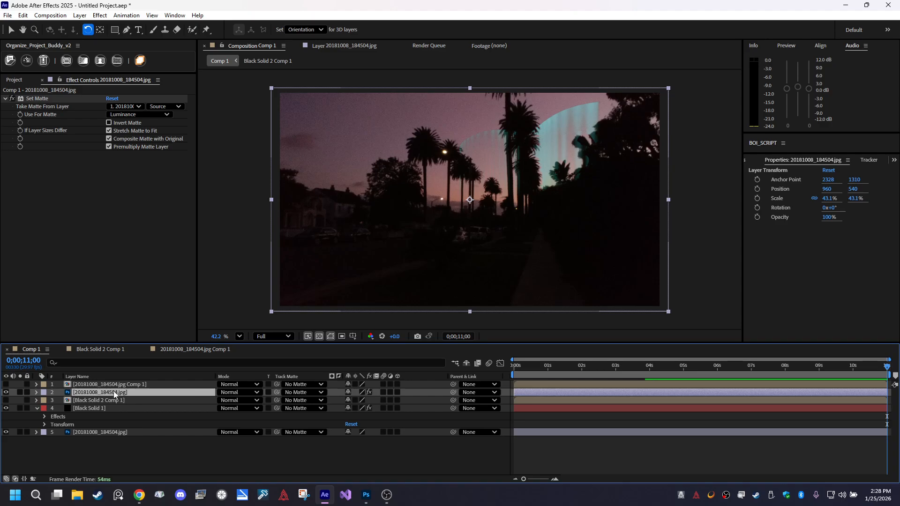
{"action": "left_click", "coordinate": [272, 88]}
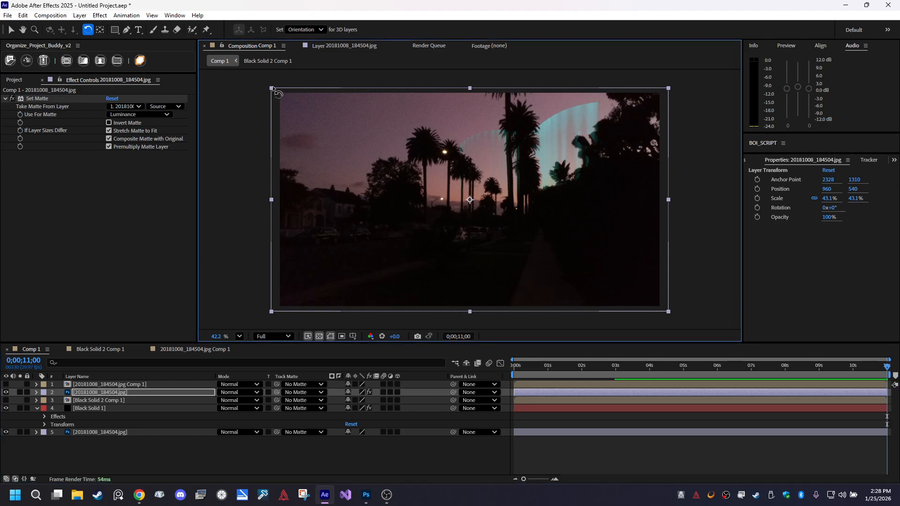
{"action": "key", "text": "v"}
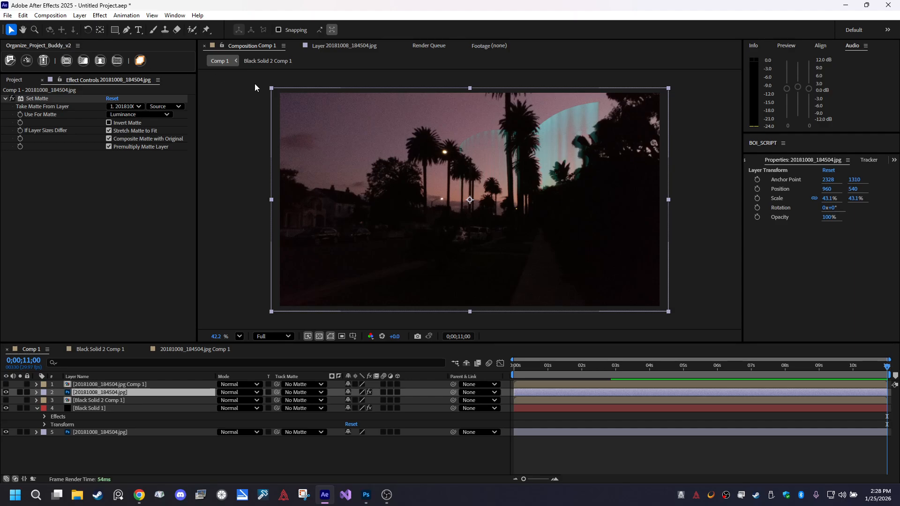
{"action": "mouse_move", "coordinate": [274, 94]}
{"action": "left_mouse_down"}
{"action": "mouse_move", "coordinate": [282, 94]}
{"action": "mouse_move", "coordinate": [260, 92]}
{"action": "left_mouse_up"}
{"action": "key", "text": "ctrl+z"}
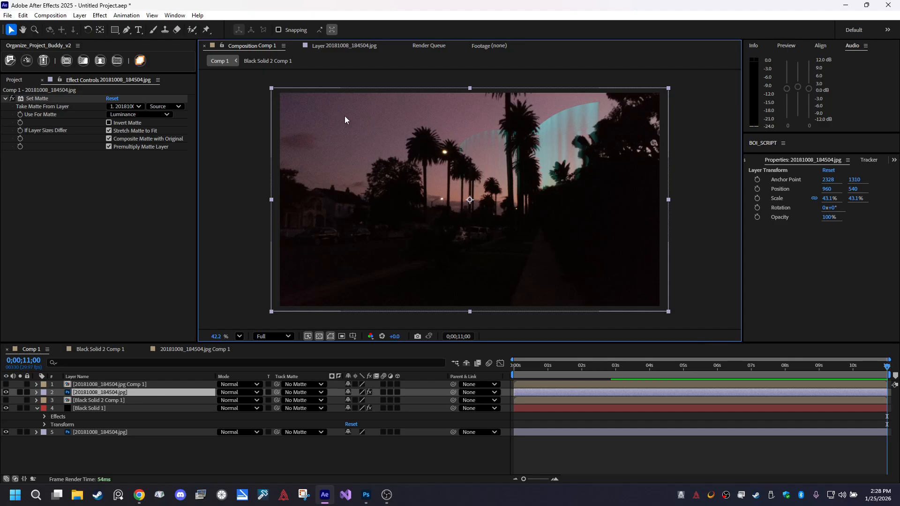
Inspect the 20181008_184504.jpg Comp 1 matte by toggling its photo and White Solid 1 layers, and return to Comp 1
{"action": "left_click", "coordinate": [128, 385]}
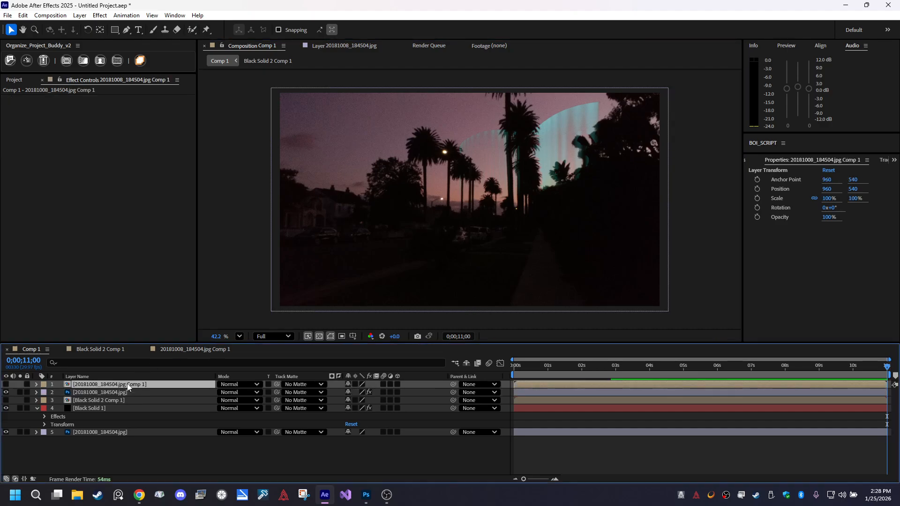
{"action": "double_click", "coordinate": [122, 385]}
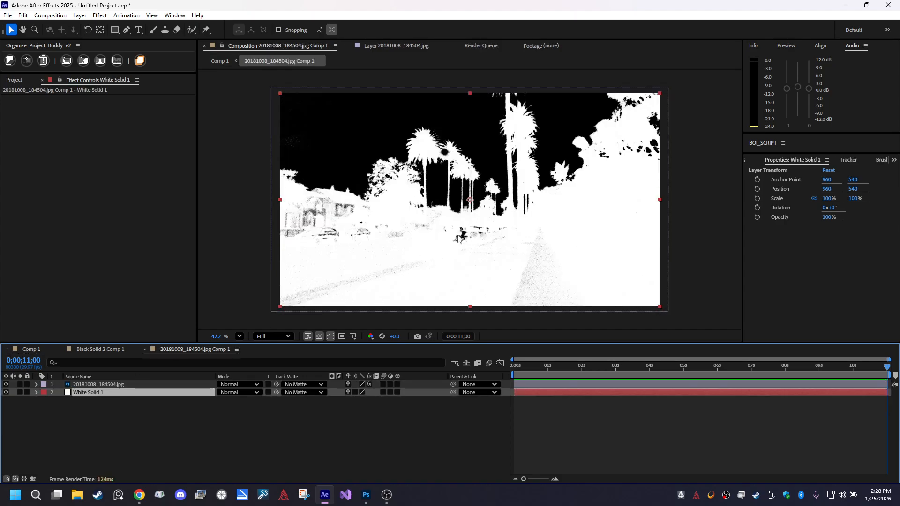
{"action": "left_click", "coordinate": [6, 384]}
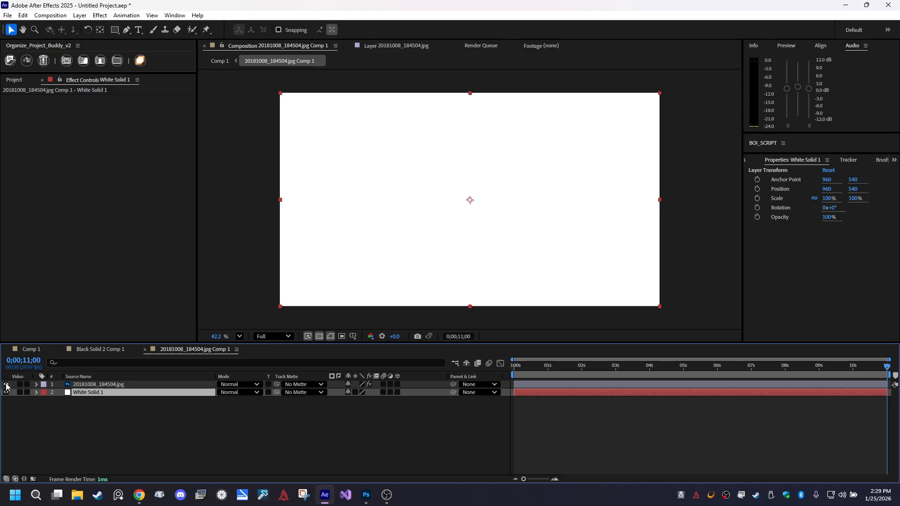
{"action": "left_click", "coordinate": [6, 384]}
{"action": "left_click", "coordinate": [5, 393]}
{"action": "left_click", "coordinate": [6, 392]}
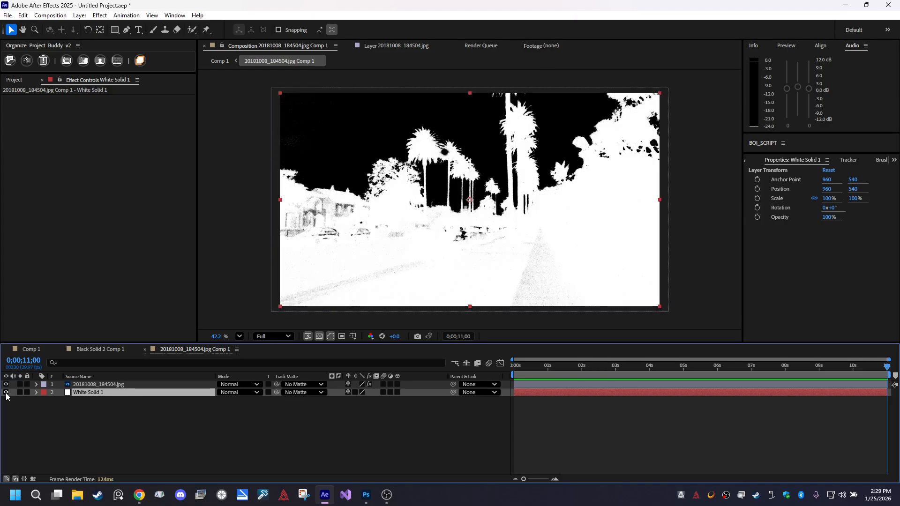
{"action": "left_click", "coordinate": [83, 350]}
{"action": "left_click", "coordinate": [32, 350]}
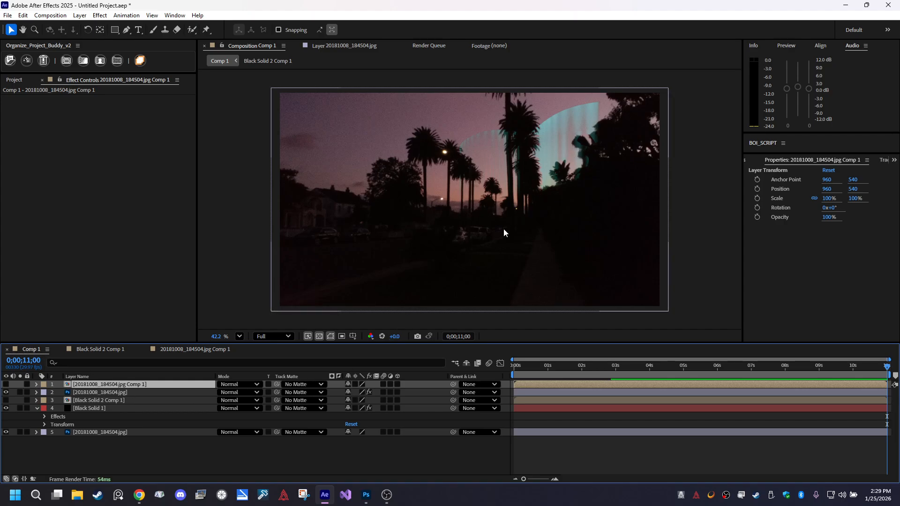
Set the matte comp's track matte to Black Solid 2 Comp 1 and the second photo layer's track matte to 20181008_184504.jpg Comp 1
{"action": "left_click", "coordinate": [133, 392]}
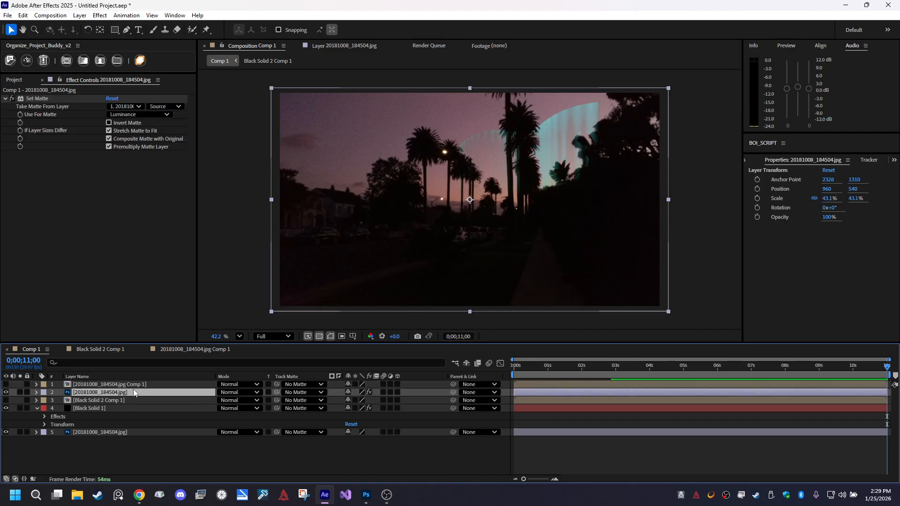
{"action": "left_click", "coordinate": [322, 385]}
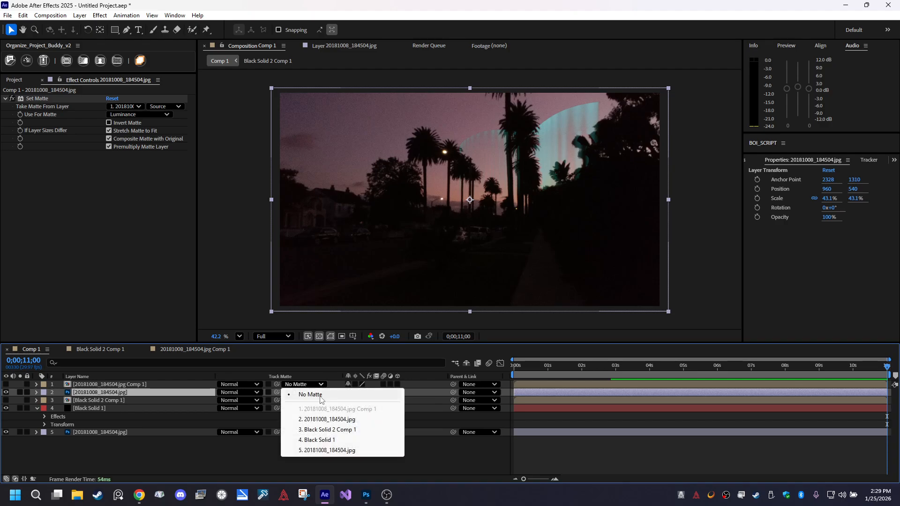
{"action": "left_click", "coordinate": [325, 430]}
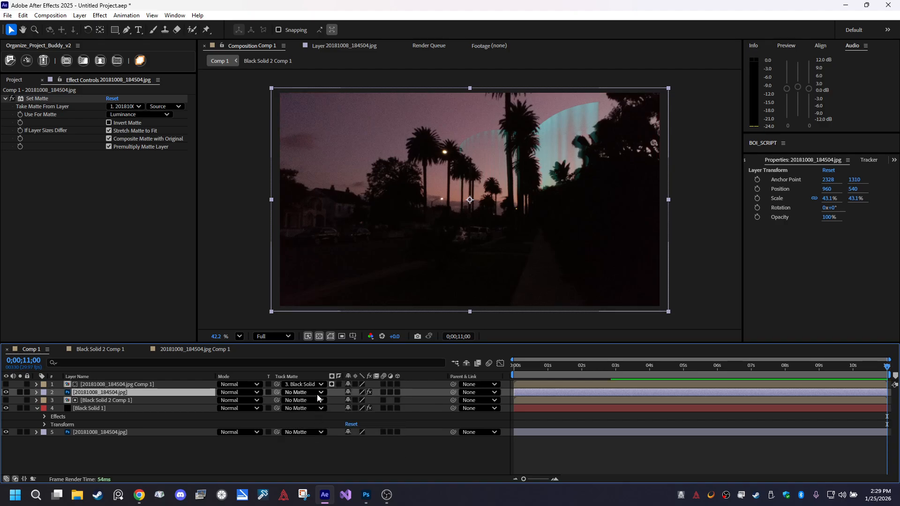
{"action": "left_click", "coordinate": [305, 392]}
{"action": "left_click", "coordinate": [322, 417]}
{"action": "left_click", "coordinate": [310, 446]}
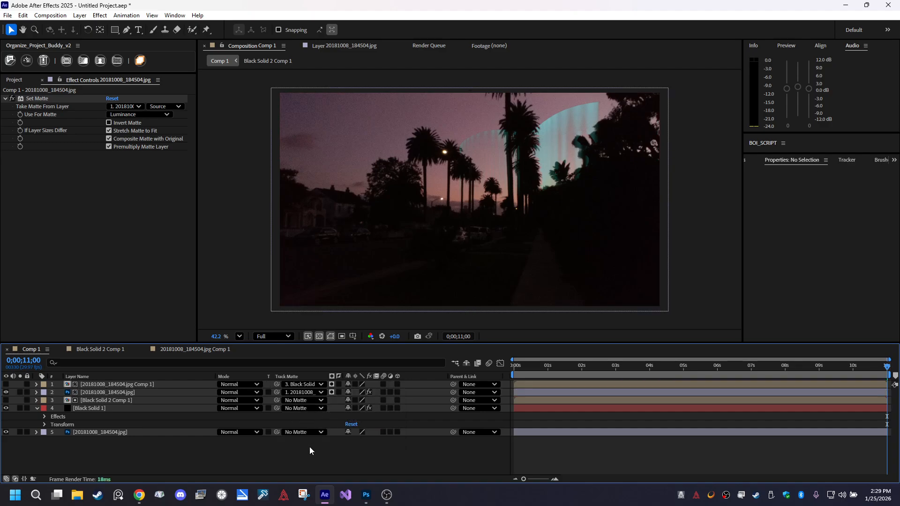
Duplicate Black Solid 1 with Voxel Buddy Pro's layer set to Black Solid 2 Comp 1, and move the copy to about 85, 554
{"action": "left_click", "coordinate": [98, 407]}
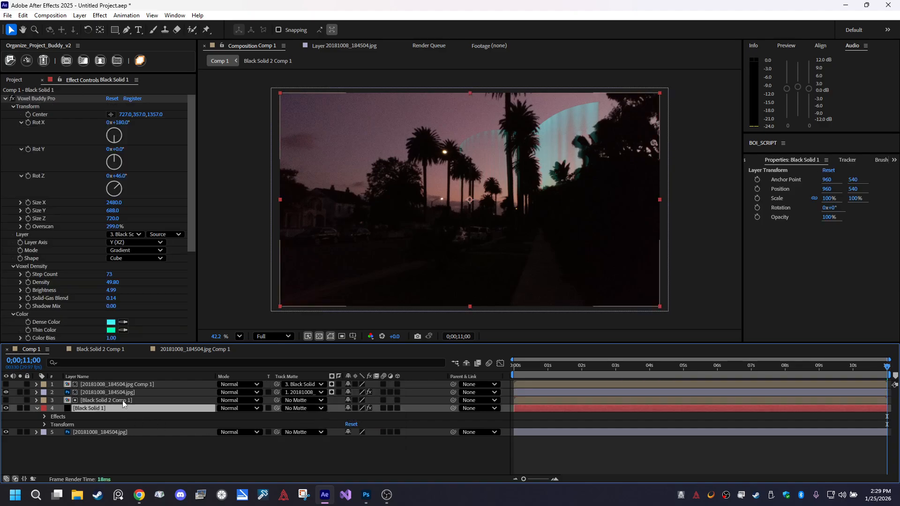
{"action": "key", "text": "ctrl+d"}
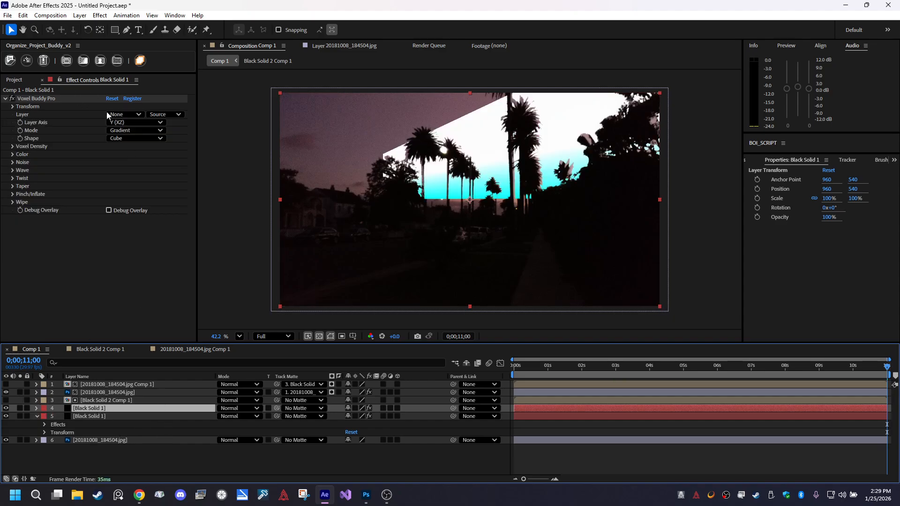
{"action": "left_click", "coordinate": [125, 114]}
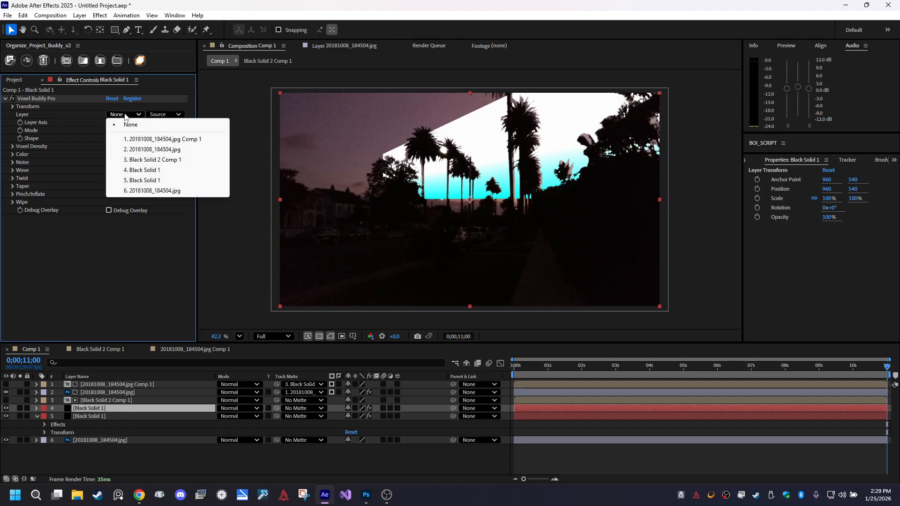
{"action": "left_click", "coordinate": [168, 162]}
{"action": "left_click", "coordinate": [120, 409]}
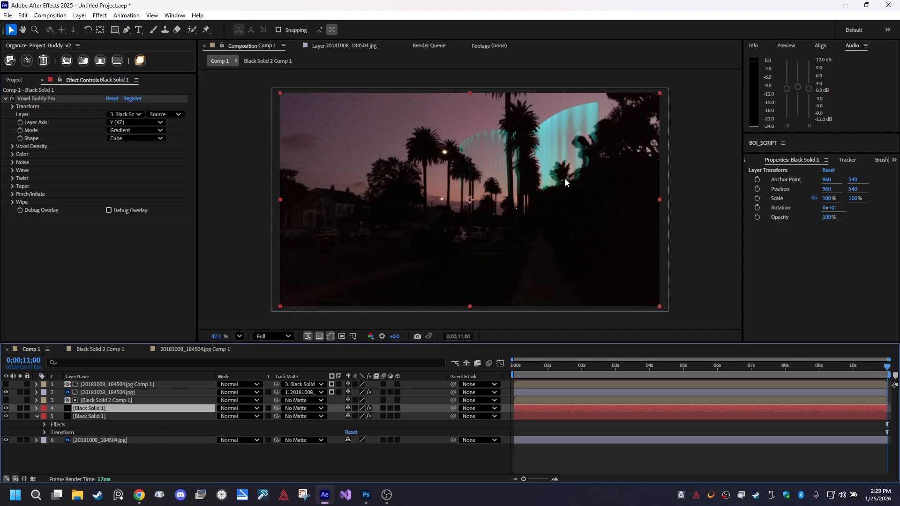
{"action": "left_click_drag", "start_coordinate": [553, 145], "coordinate": [384, 137]}
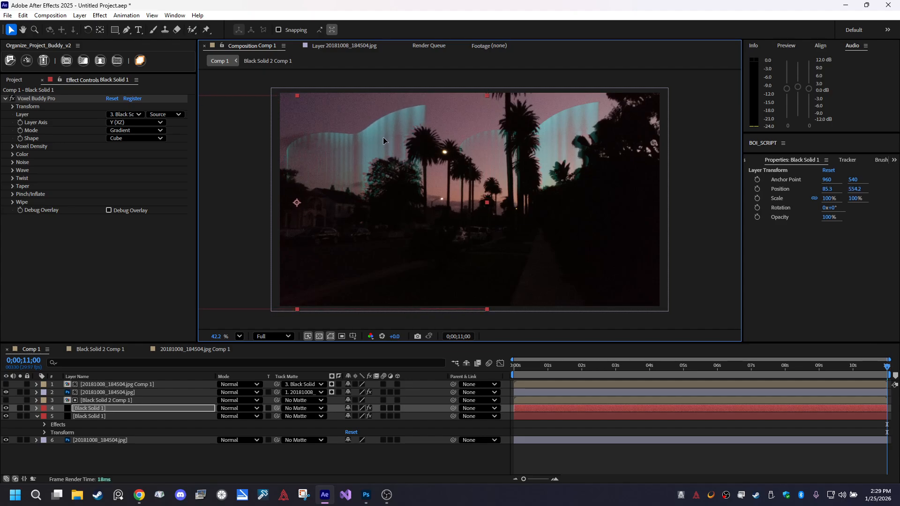
Test-move the matted photo layer, restore its position and set its track matte back to No Matte
{"action": "left_click", "coordinate": [111, 392]}
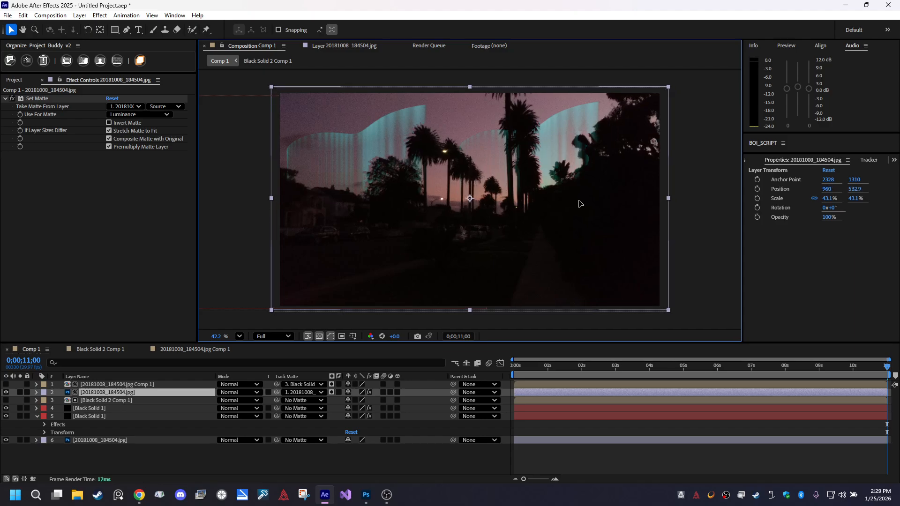
{"action": "left_click_drag", "start_coordinate": [580, 204], "coordinate": [580, 205]}
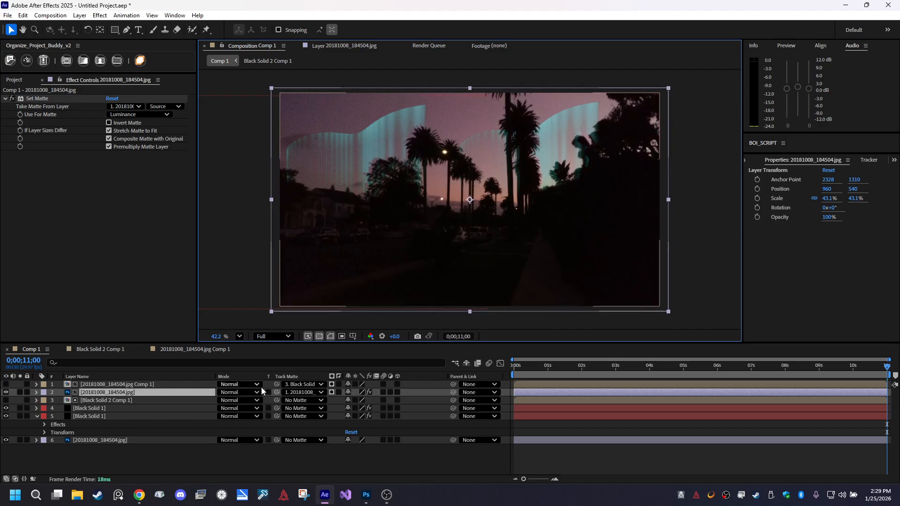
{"action": "left_click", "coordinate": [304, 392]}
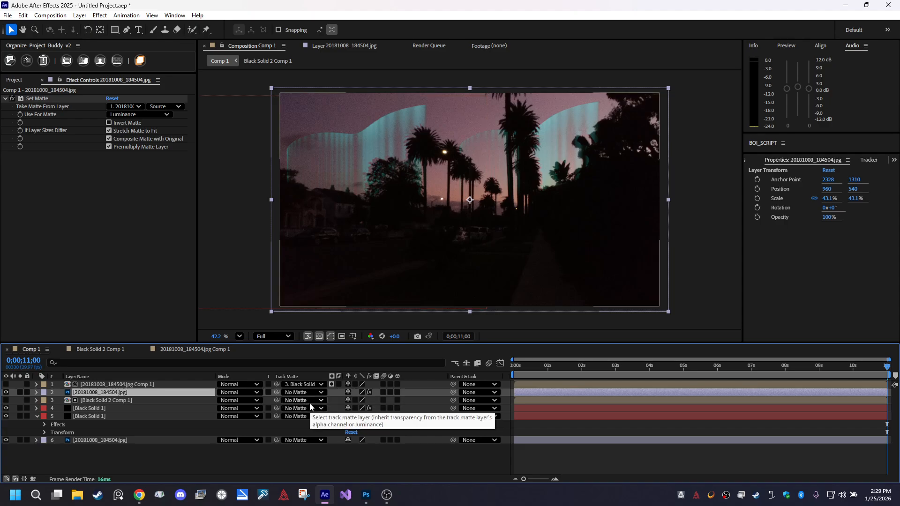
{"action": "left_click", "coordinate": [302, 393]}
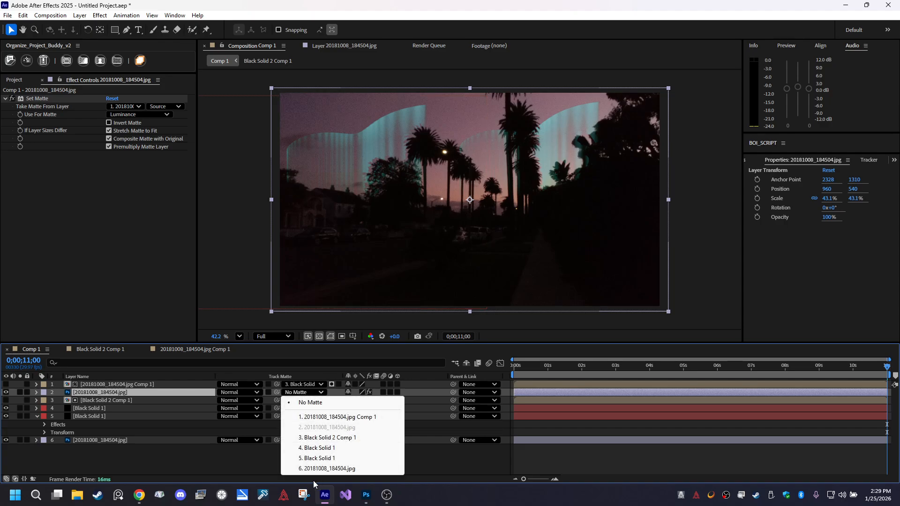
{"action": "left_click", "coordinate": [204, 468]}
Try Masks as the Set Matte effect's matte input on the photo layer, and return it to Source
{"action": "left_click", "coordinate": [111, 394]}
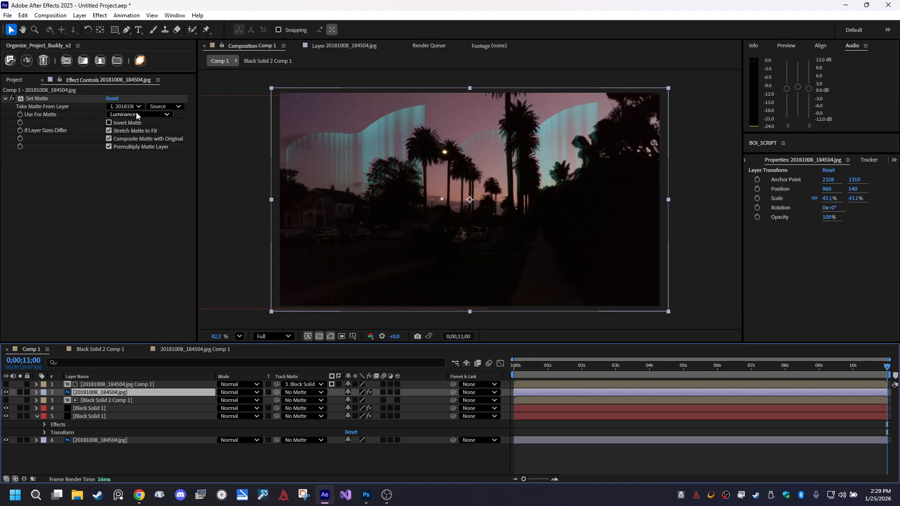
{"action": "left_click", "coordinate": [164, 106]}
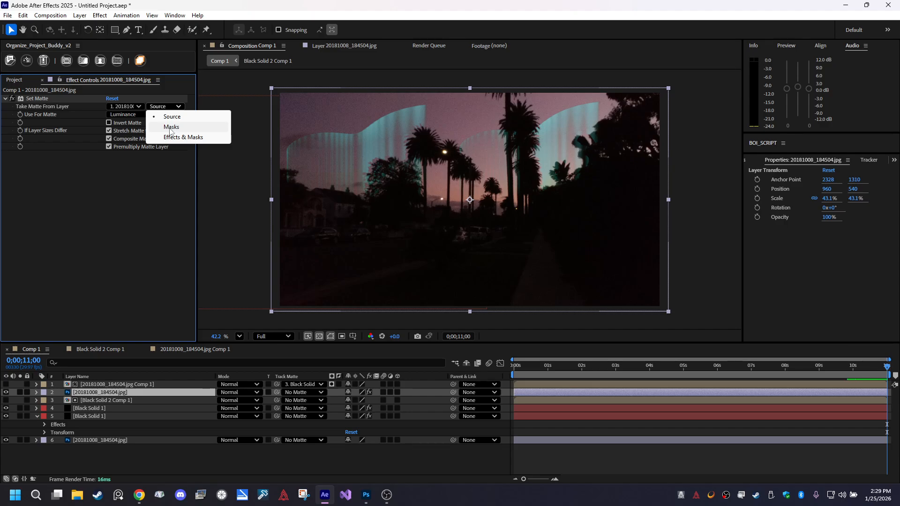
{"action": "left_click", "coordinate": [172, 127]}
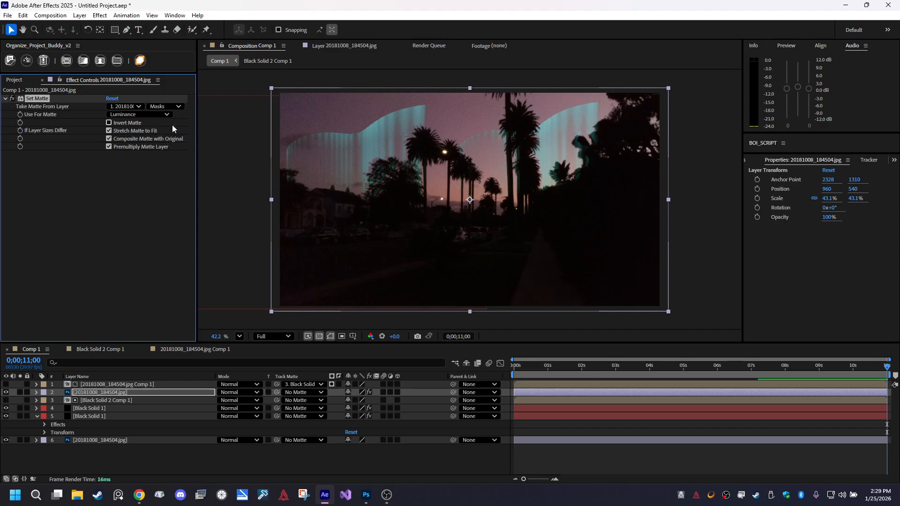
{"action": "left_click", "coordinate": [170, 107]}
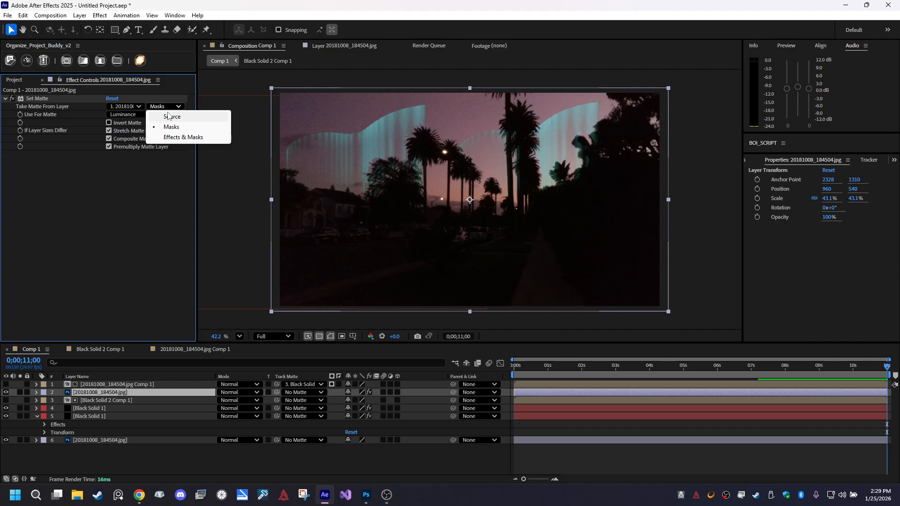
{"action": "left_click", "coordinate": [169, 116]}
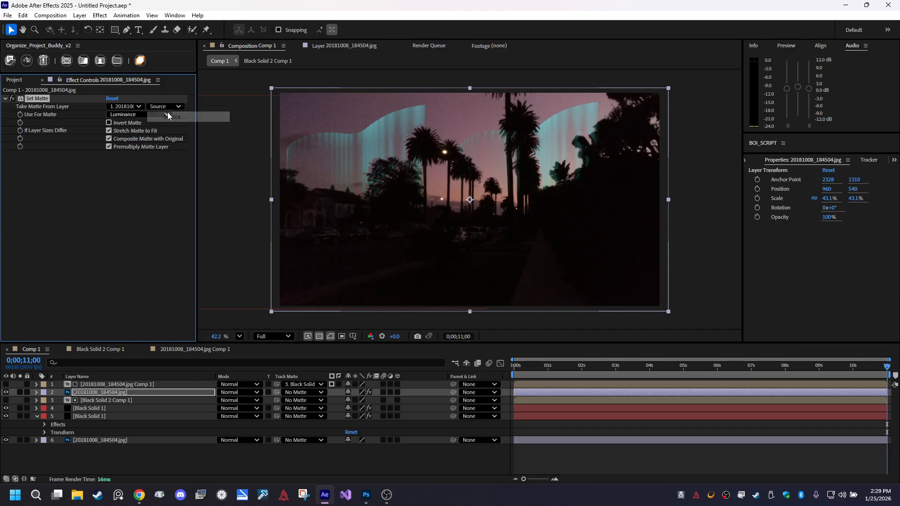
Test Set Matte's Invert Matte, Stretch Matte to Fit and Premultiply Matte Layer options, and restore their original settings
{"action": "left_click", "coordinate": [109, 123]}
{"action": "left_click", "coordinate": [109, 123]}
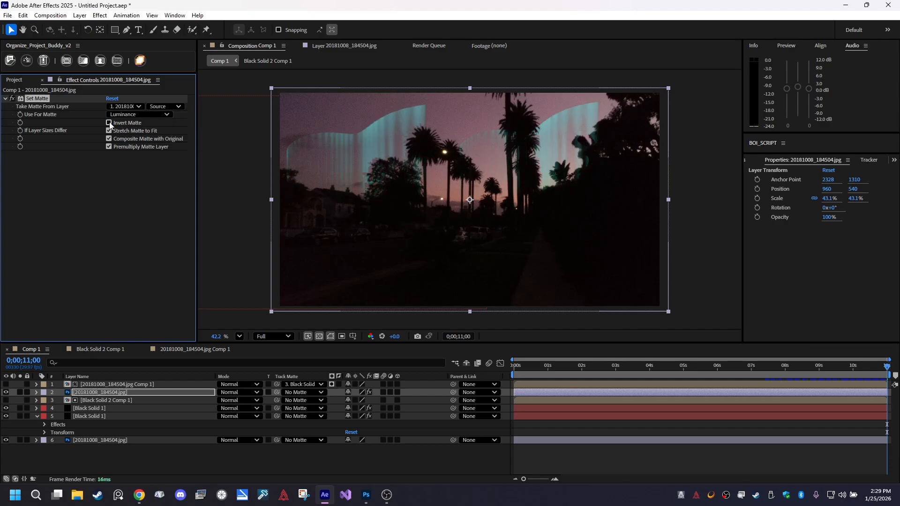
{"action": "left_click", "coordinate": [109, 130]}
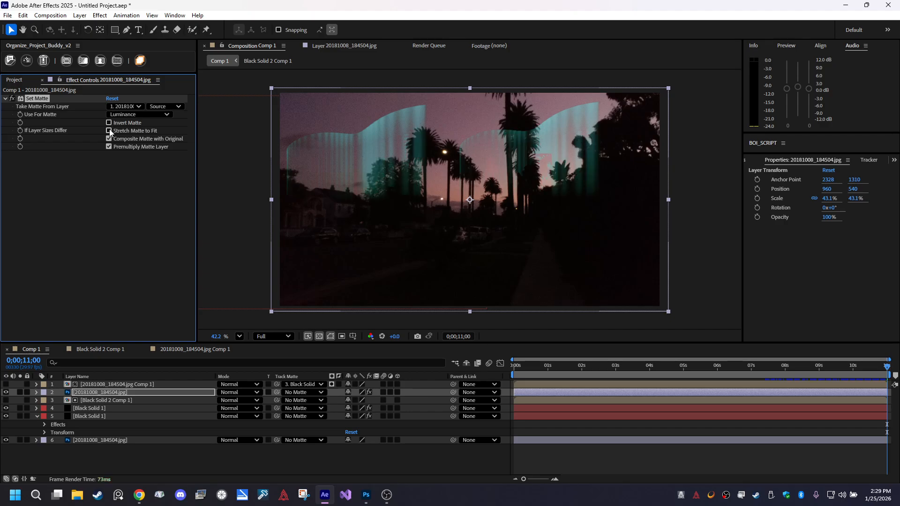
{"action": "left_click", "coordinate": [108, 123]}
{"action": "left_click", "coordinate": [109, 131]}
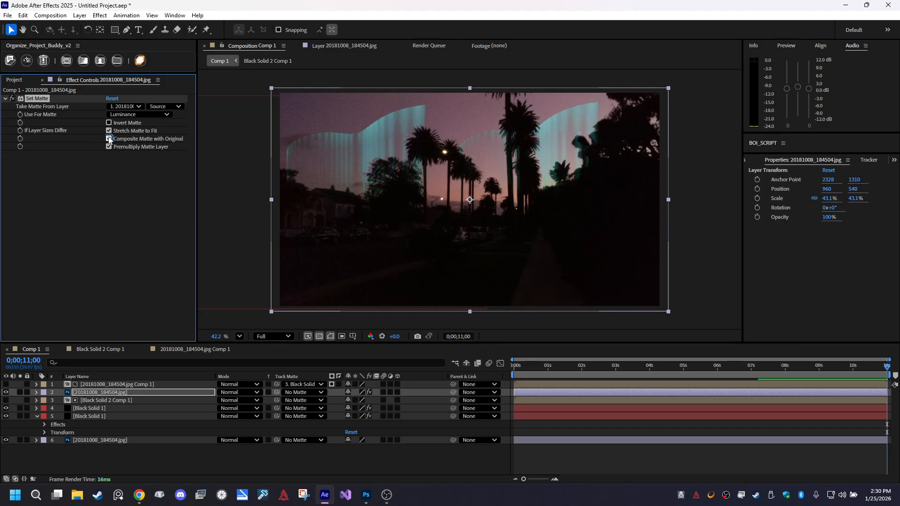
{"action": "left_click", "coordinate": [109, 146]}
{"action": "left_click", "coordinate": [108, 147]}
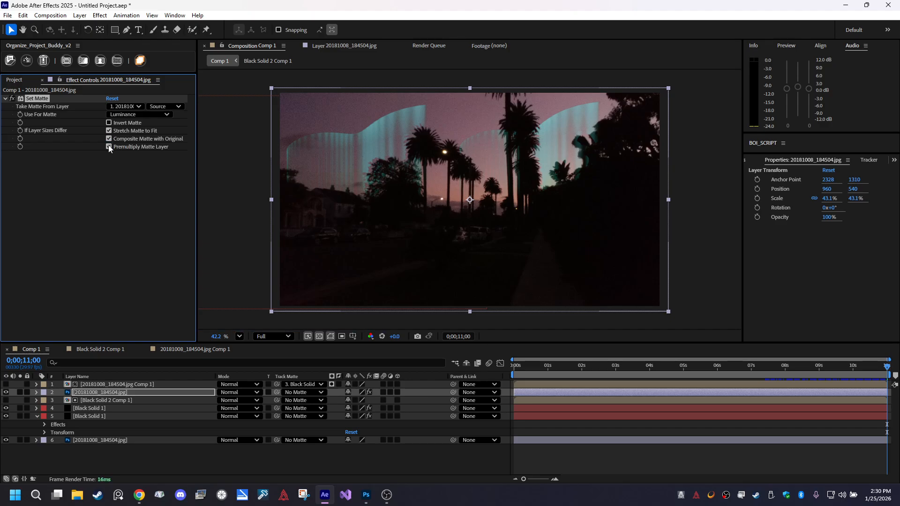
Delete the 20181008_184504.jpg Comp 1 matte layer from Comp 1
{"action": "left_click", "coordinate": [97, 386]}
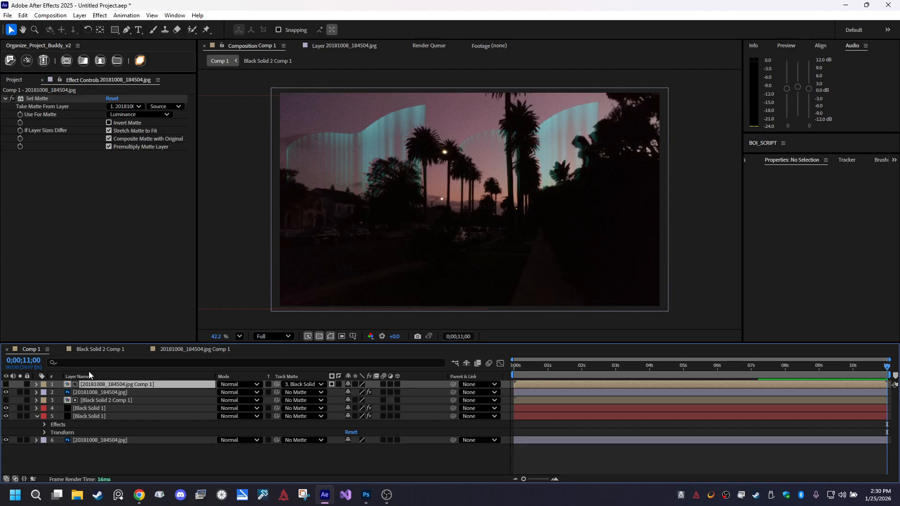
{"action": "key", "text": "Delete"}
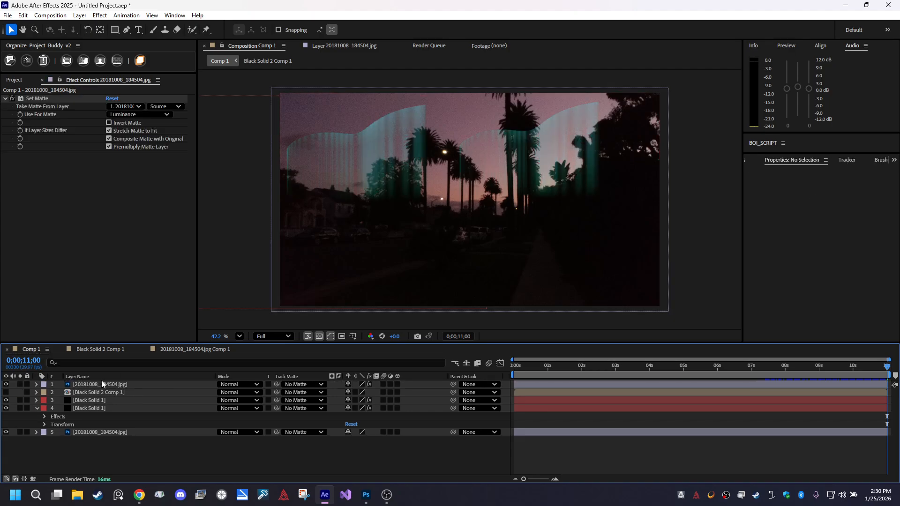
Remove the Set Matte effect from the top 20181008_184504.jpg layer
{"action": "left_click", "coordinate": [100, 385]}
{"action": "left_click", "coordinate": [100, 16]}
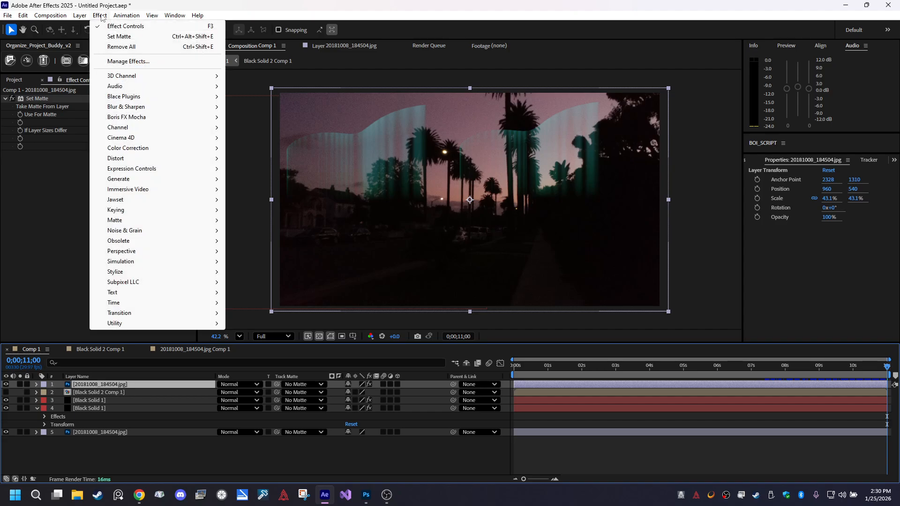
{"action": "mouse_move", "coordinate": [202, 214]}
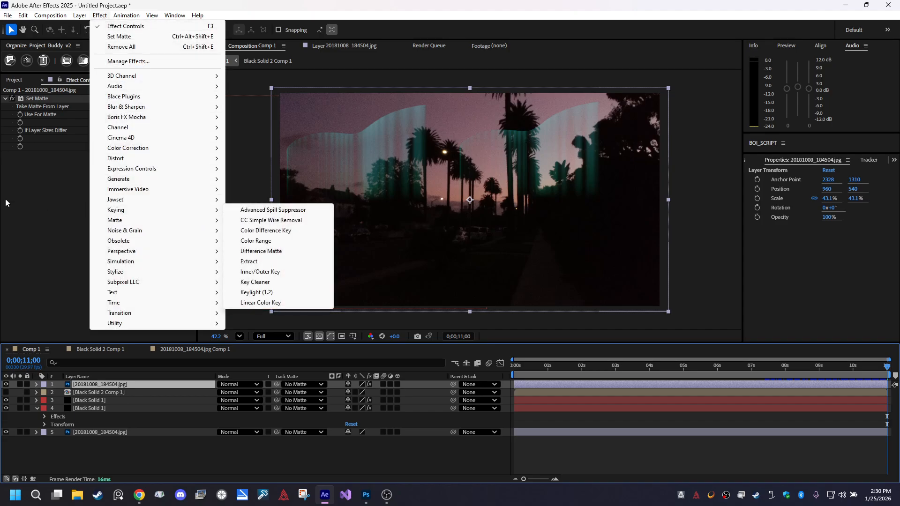
{"action": "left_click", "coordinate": [46, 164]}
{"action": "left_click", "coordinate": [34, 99]}
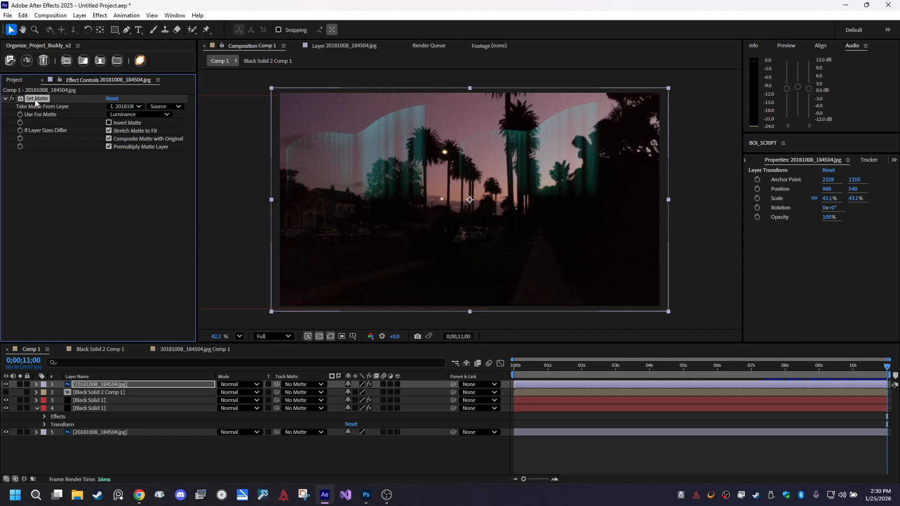
{"action": "key", "text": "Delete"}
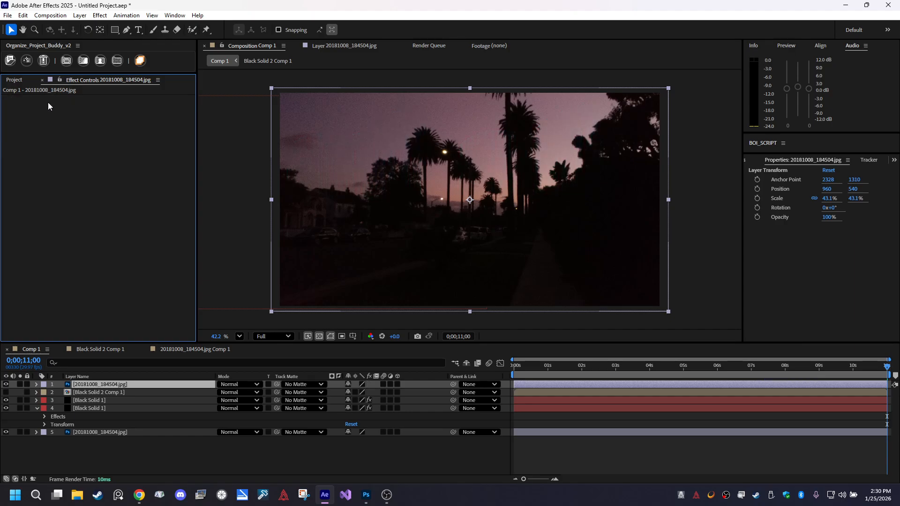
Apply the Color Range keying effect to the top photo layer and sample the dark foreground as the key color
{"action": "left_click", "coordinate": [99, 385]}
{"action": "left_click", "coordinate": [99, 16]}
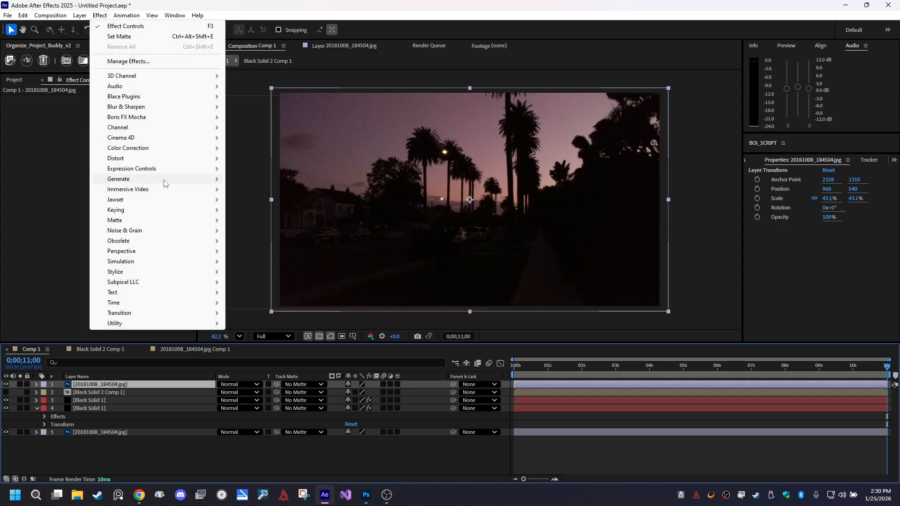
{"action": "mouse_move", "coordinate": [199, 214]}
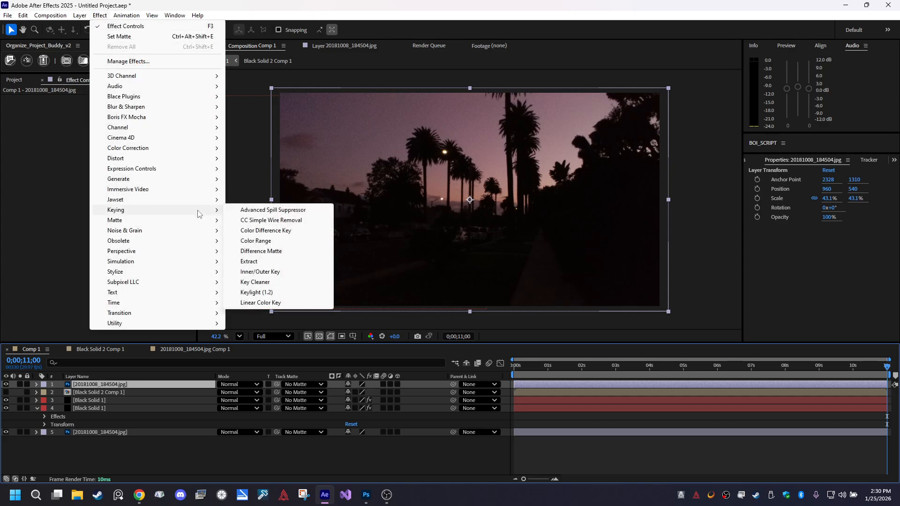
{"action": "left_click", "coordinate": [275, 241]}
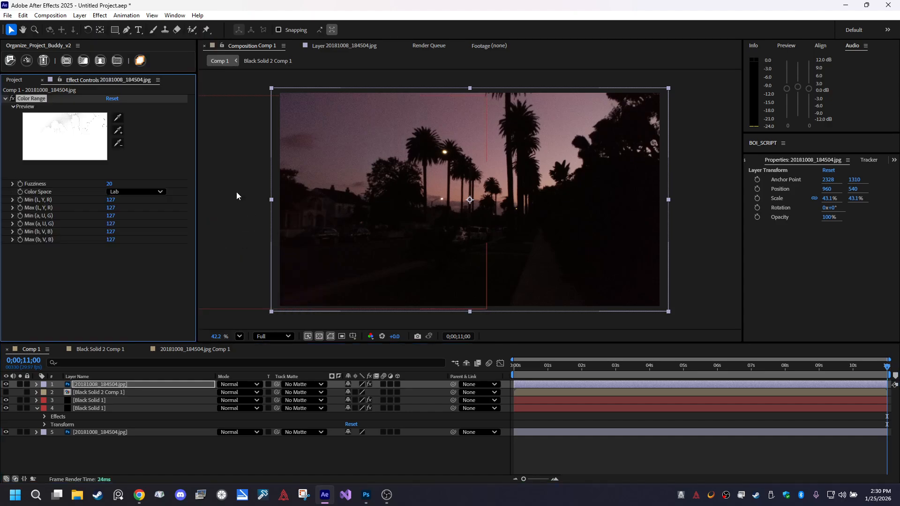
{"action": "left_click", "coordinate": [117, 117]}
{"action": "left_click", "coordinate": [413, 246]}
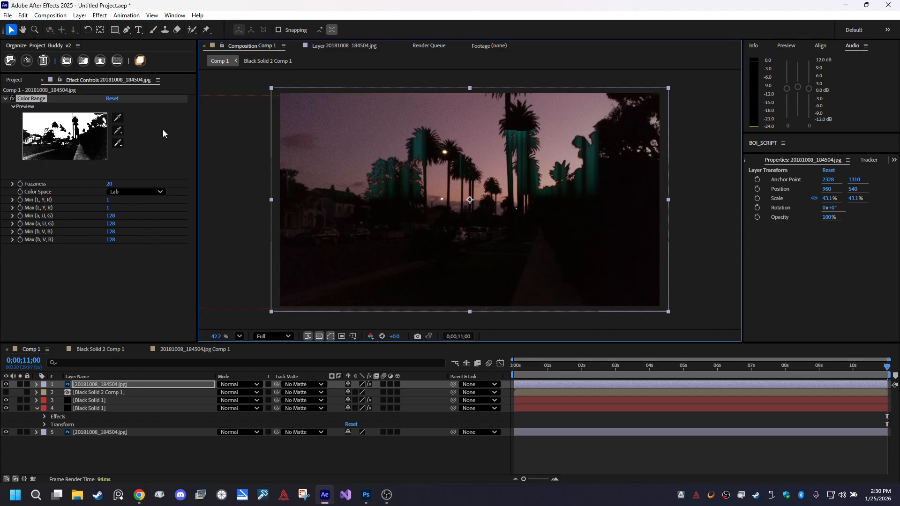
Add a Set Matte effect after Color Range on the top photo layer and enable Invert Matte
{"action": "left_click", "coordinate": [96, 16]}
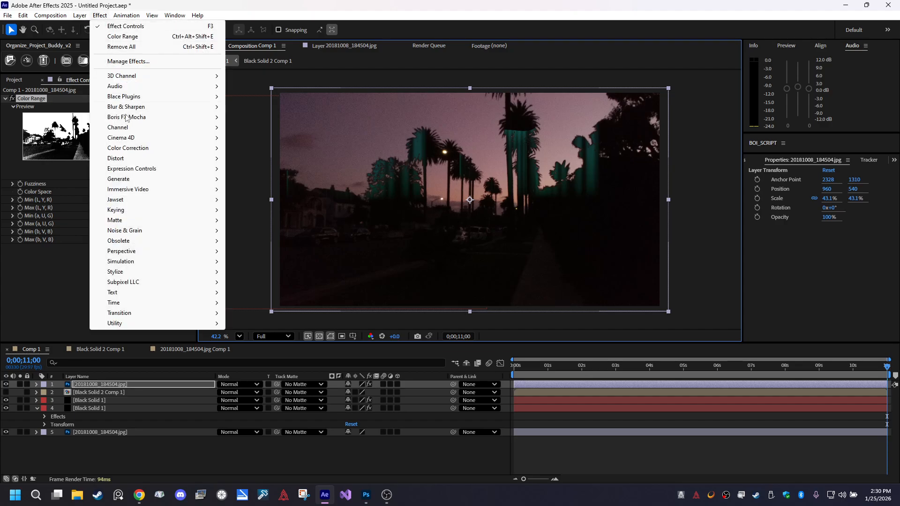
{"action": "mouse_move", "coordinate": [185, 148]}
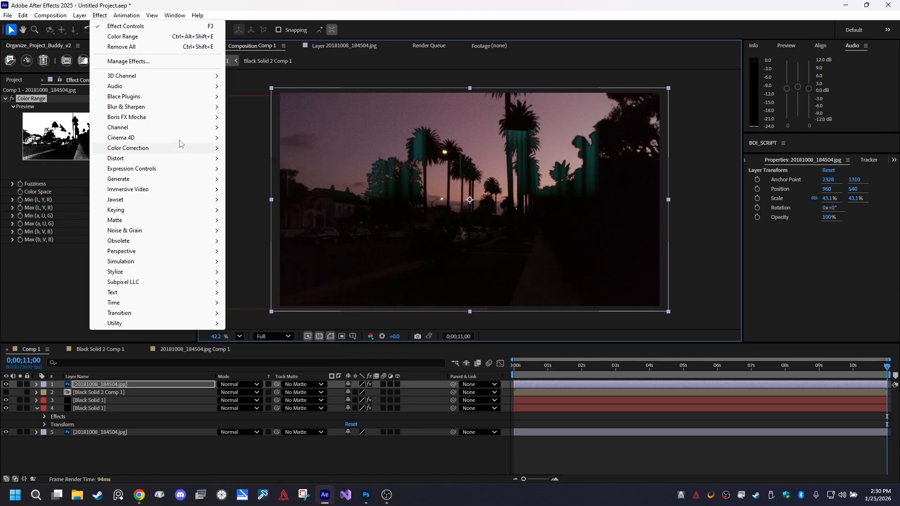
{"action": "mouse_move", "coordinate": [178, 127]}
{"action": "left_click", "coordinate": [263, 232]}
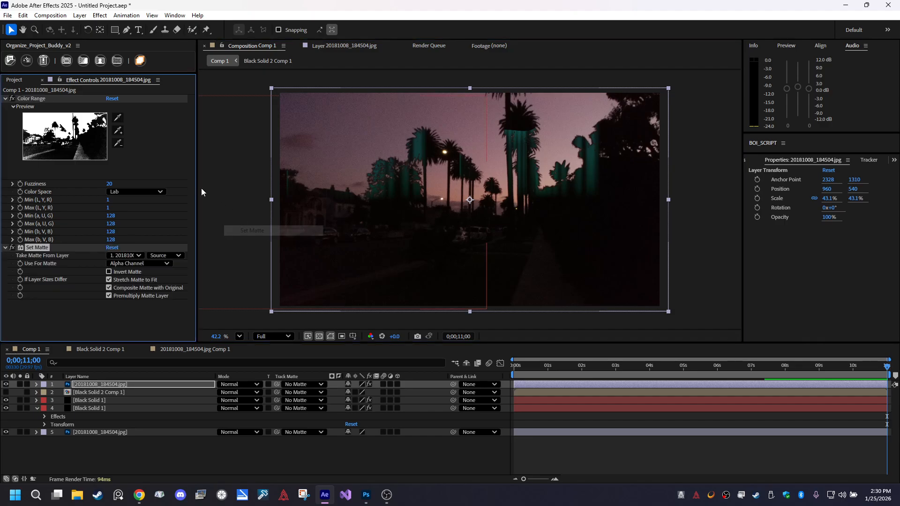
{"action": "left_click", "coordinate": [109, 272]}
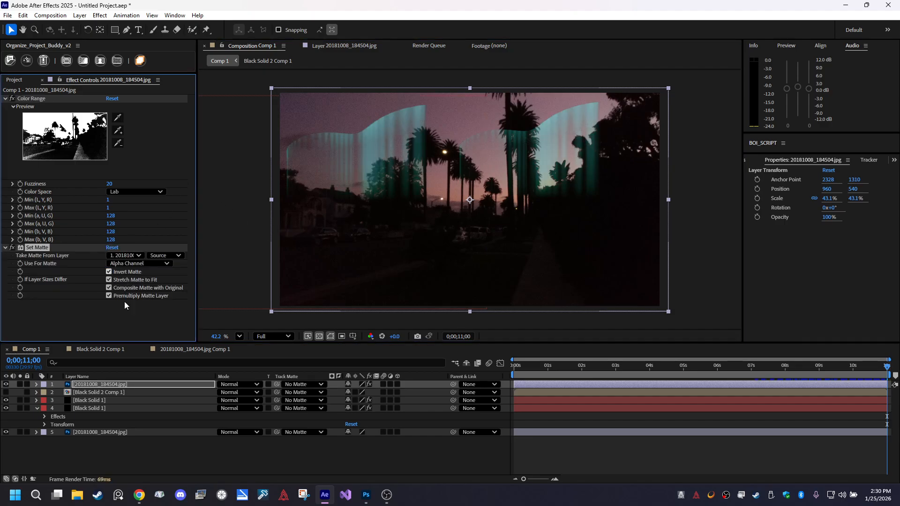
Test Set Matte's Stretch Matte to Fit and Invert Matte options off and on, leaving both enabled
{"action": "left_click", "coordinate": [126, 255]}
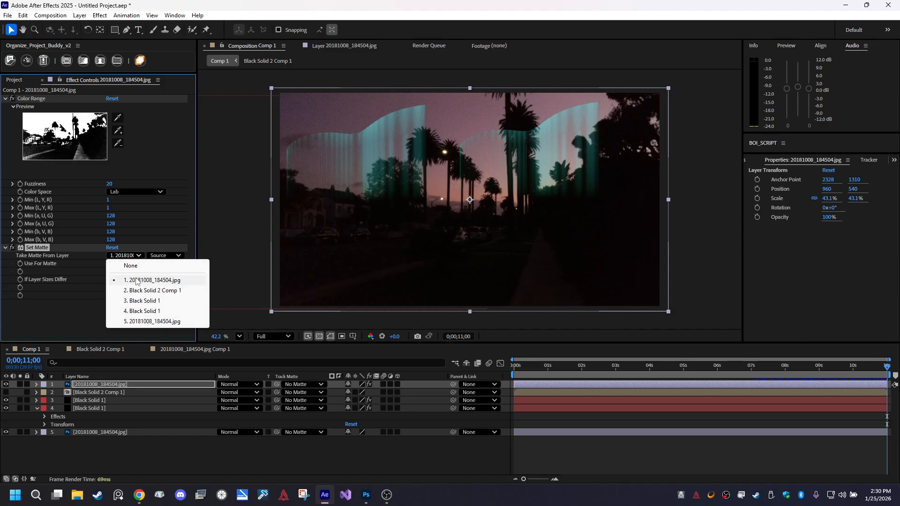
{"action": "left_click", "coordinate": [136, 280]}
{"action": "left_click", "coordinate": [109, 280]}
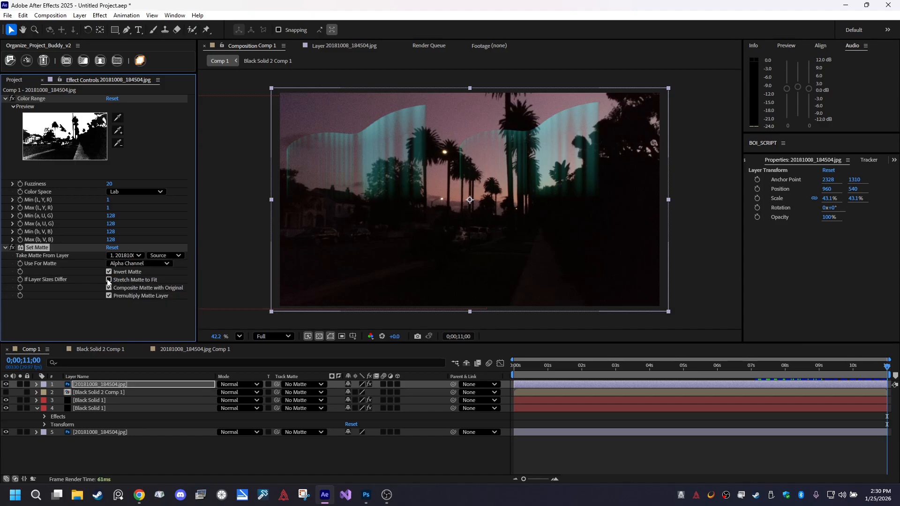
{"action": "left_click", "coordinate": [107, 271]}
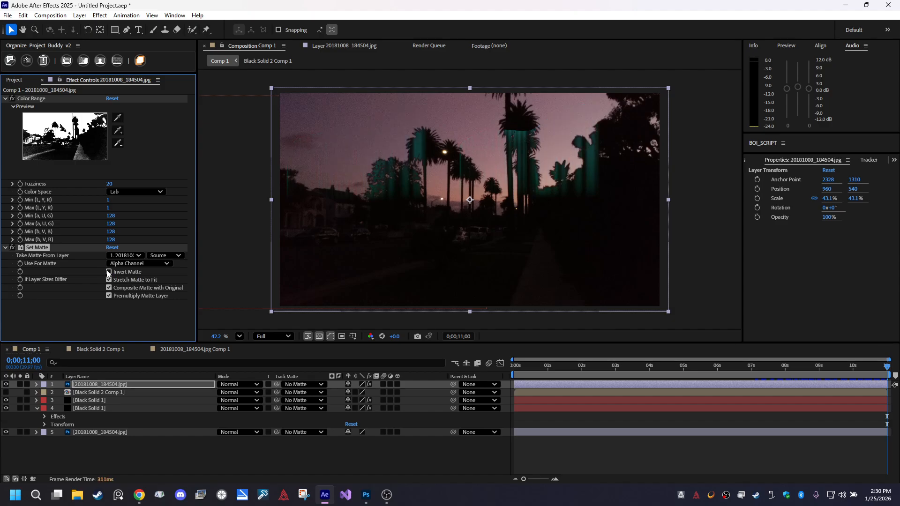
{"action": "left_click", "coordinate": [107, 271]}
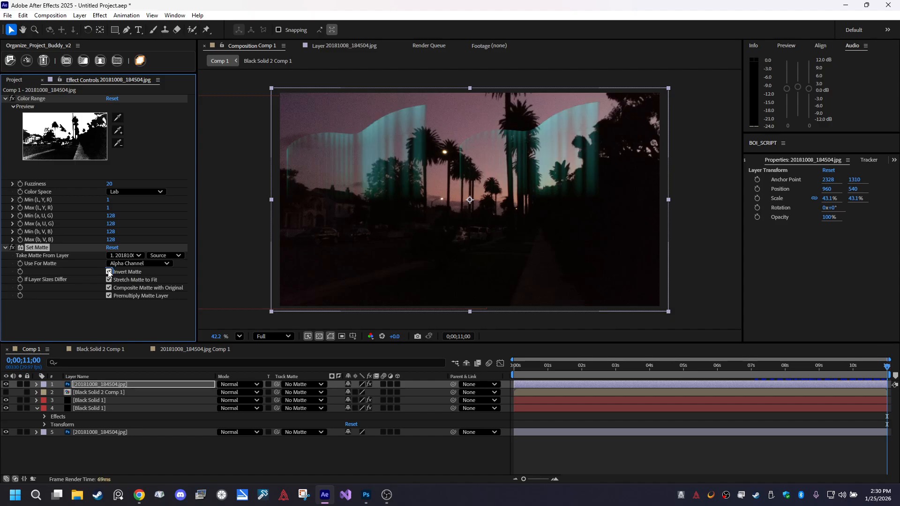
{"action": "left_click", "coordinate": [108, 272]}
{"action": "left_click", "coordinate": [108, 272]}
{"action": "left_click", "coordinate": [105, 319]}
Try Luminance as Set Matte's Use For Matte channel, and return it to Alpha Channel
{"action": "left_click", "coordinate": [129, 263]}
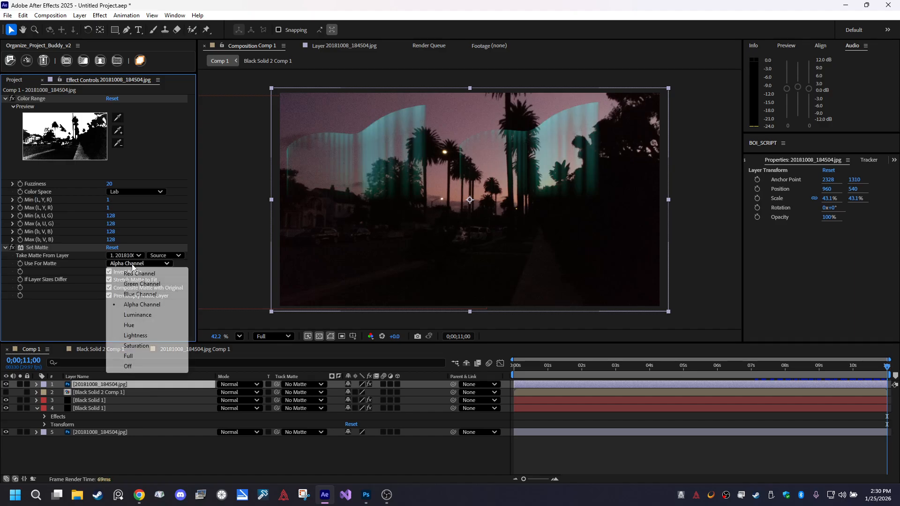
{"action": "left_click", "coordinate": [143, 315]}
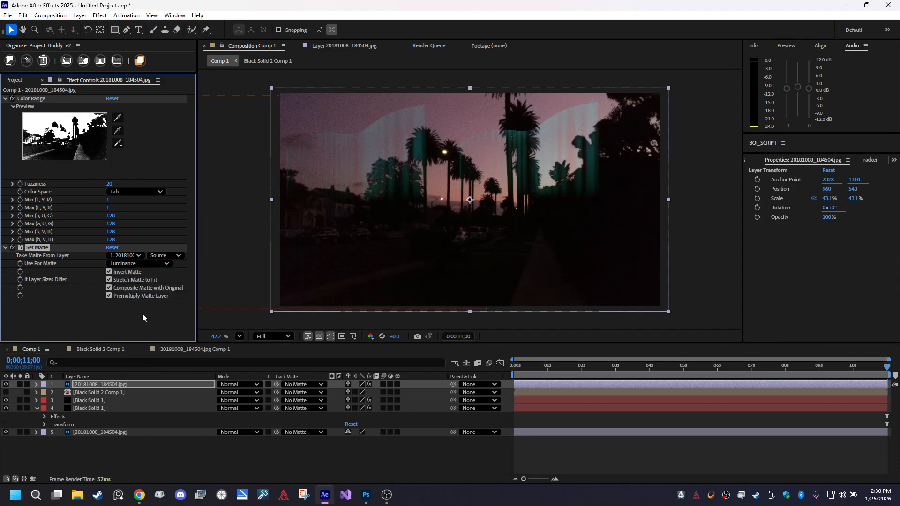
{"action": "left_click", "coordinate": [135, 263]}
{"action": "left_click", "coordinate": [138, 276]}
{"action": "left_click", "coordinate": [132, 265]}
{"action": "left_click", "coordinate": [139, 306]}
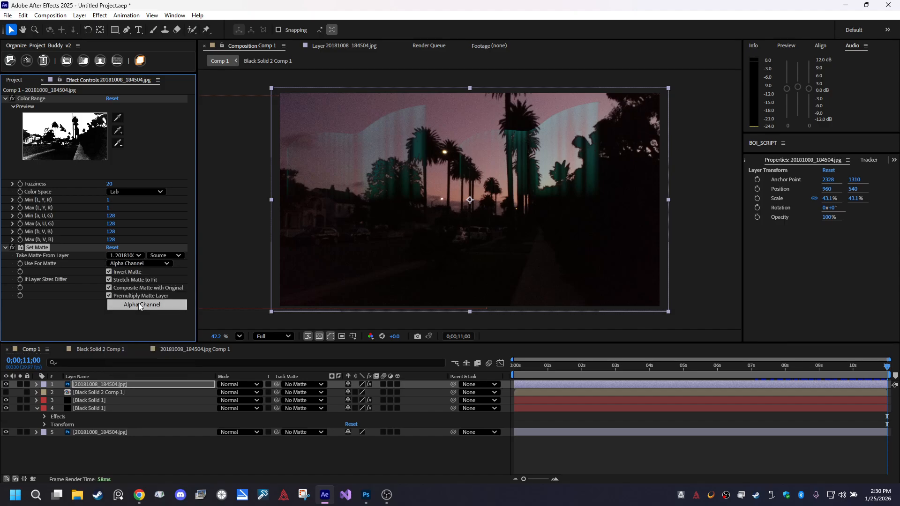
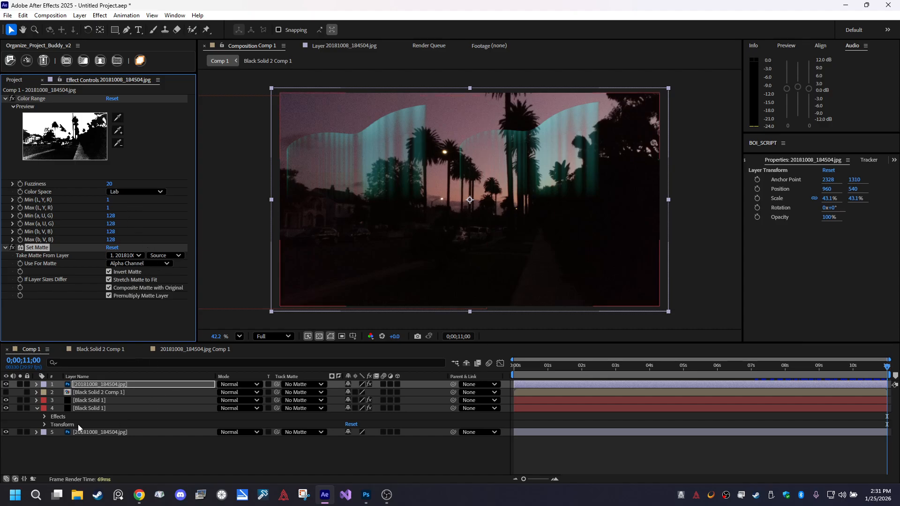
Try rotating the lower Black Solid 1 layer's Voxel Buddy Pro volume to 197° around X
{"action": "left_click", "coordinate": [90, 411]}
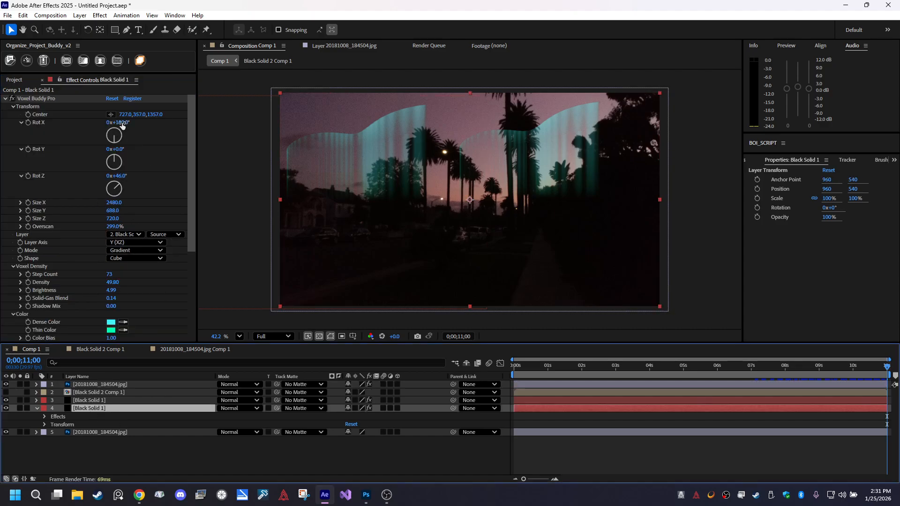
{"action": "left_click_drag", "start_coordinate": [122, 123], "coordinate": [129, 122]}
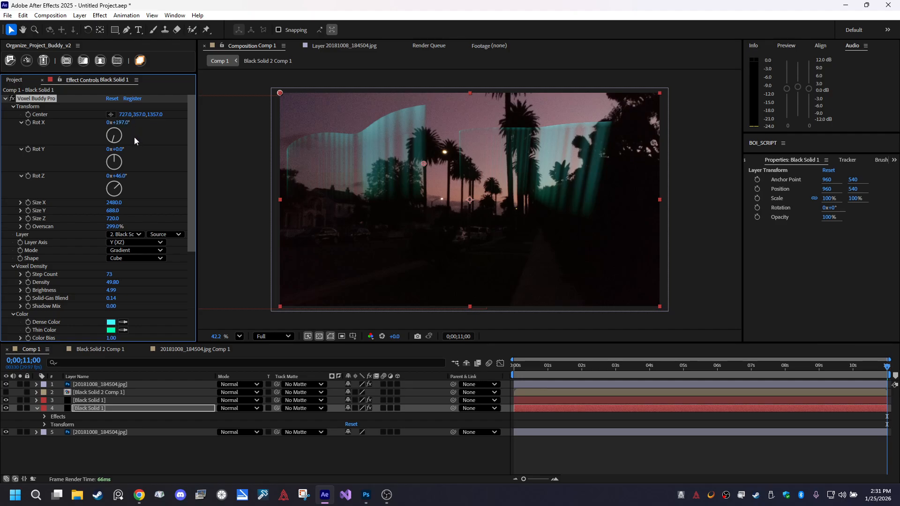
On the upper Black Solid 1 layer, set Voxel Buddy Pro's Rot Z to 126° and its Center to 1490, 552, 1284
{"action": "left_click", "coordinate": [96, 401]}
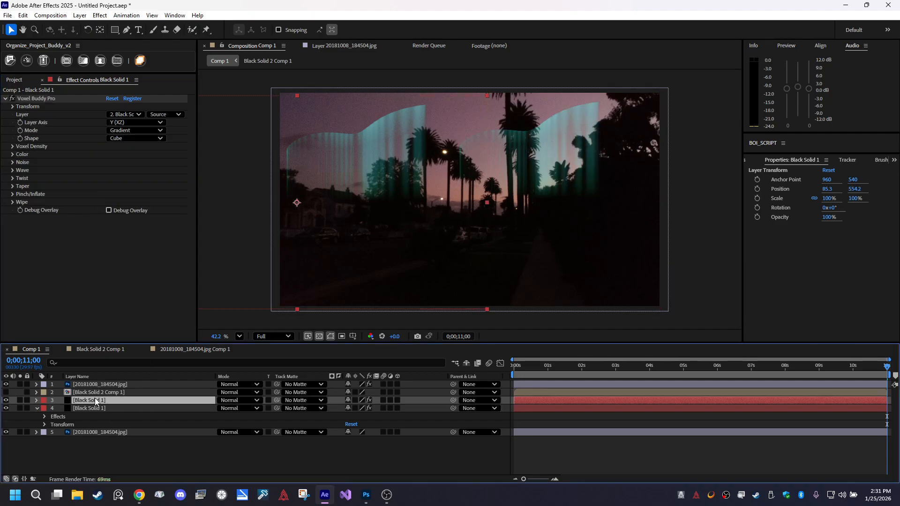
{"action": "left_click", "coordinate": [12, 107]}
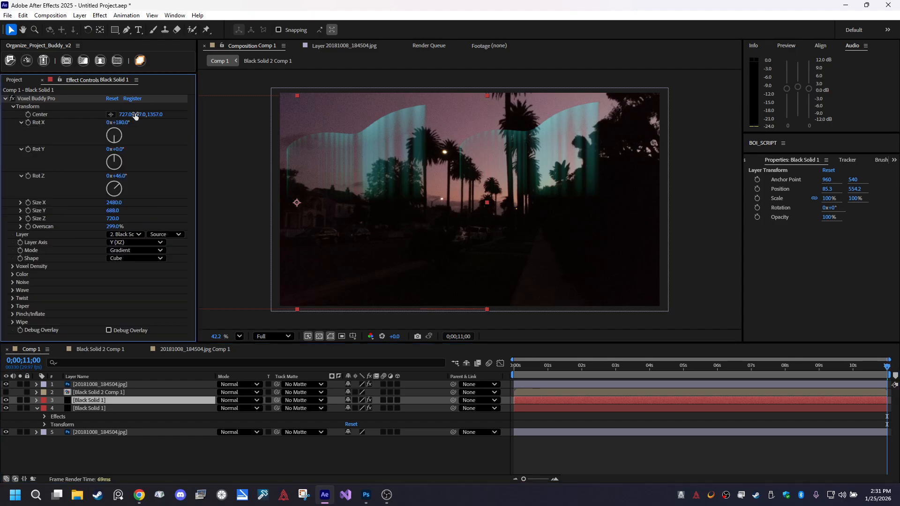
{"action": "left_click_drag", "start_coordinate": [124, 123], "coordinate": [127, 123]}
{"action": "key", "text": "ctrl+z"}
{"action": "left_click_drag", "start_coordinate": [120, 176], "coordinate": [154, 169]}
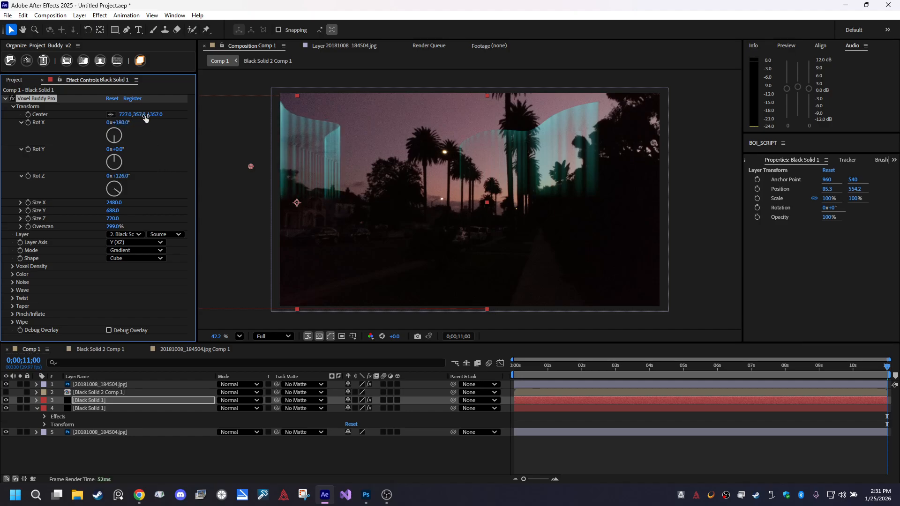
{"action": "left_click_drag", "start_coordinate": [137, 115], "coordinate": [502, 137]}
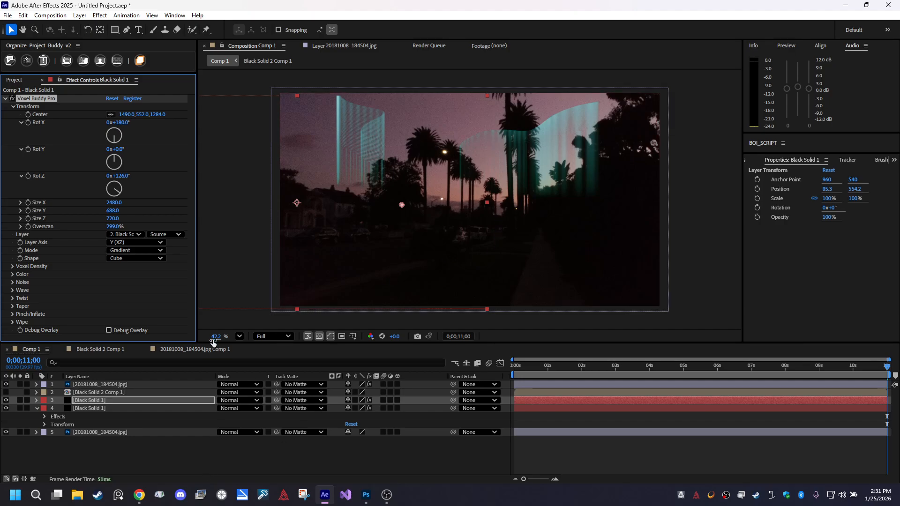
In Black Solid 2 Comp 1, set Shape Layer 1's Fast Box Blur radius to 9 and stroke width to about 147, and return to Comp 1
{"action": "left_click", "coordinate": [200, 350]}
{"action": "left_click", "coordinate": [107, 349]}
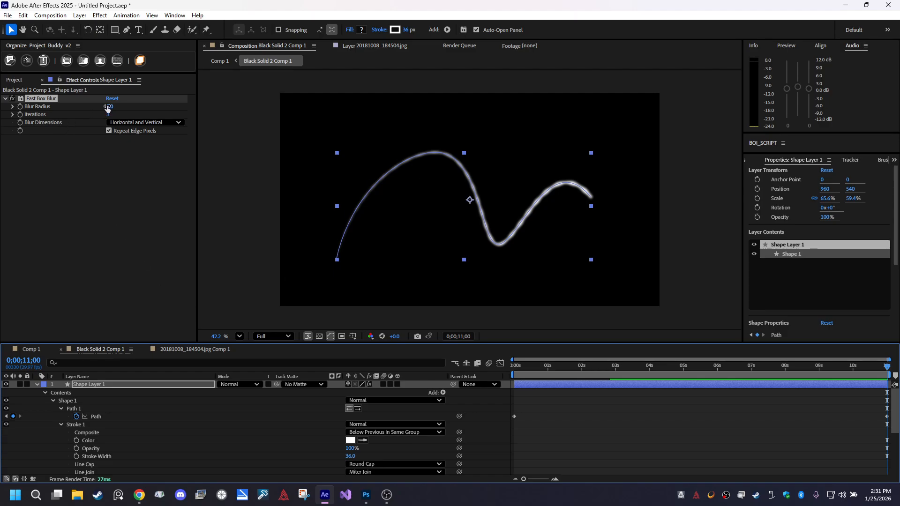
{"action": "left_click_drag", "start_coordinate": [109, 106], "coordinate": [102, 118]}
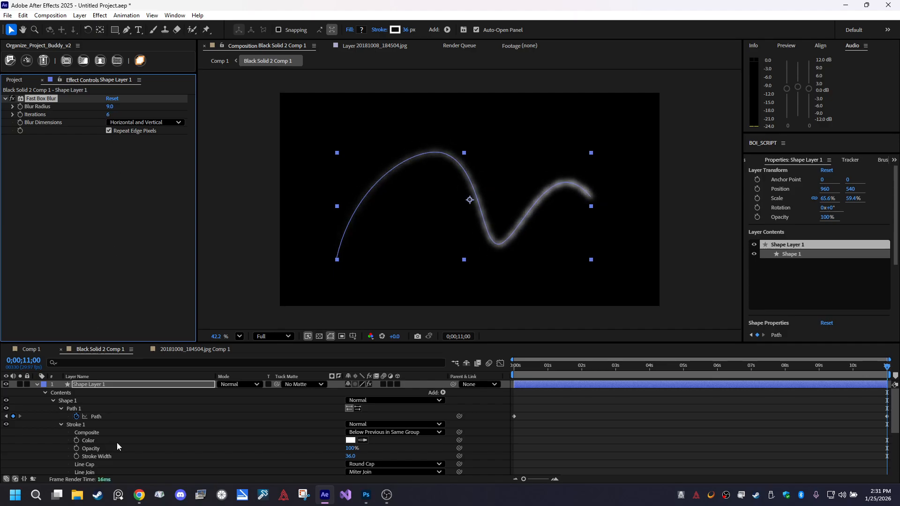
{"action": "left_click_drag", "start_coordinate": [351, 456], "coordinate": [394, 450]}
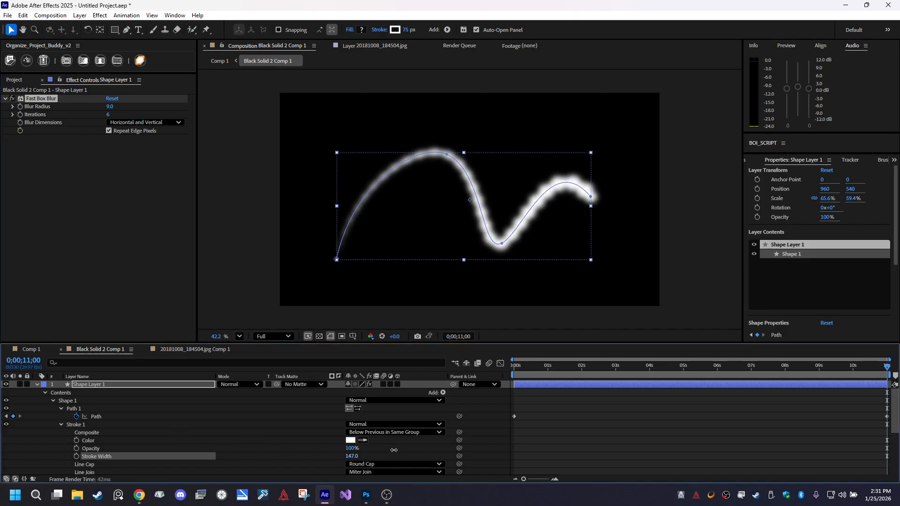
{"action": "left_click", "coordinate": [40, 350]}
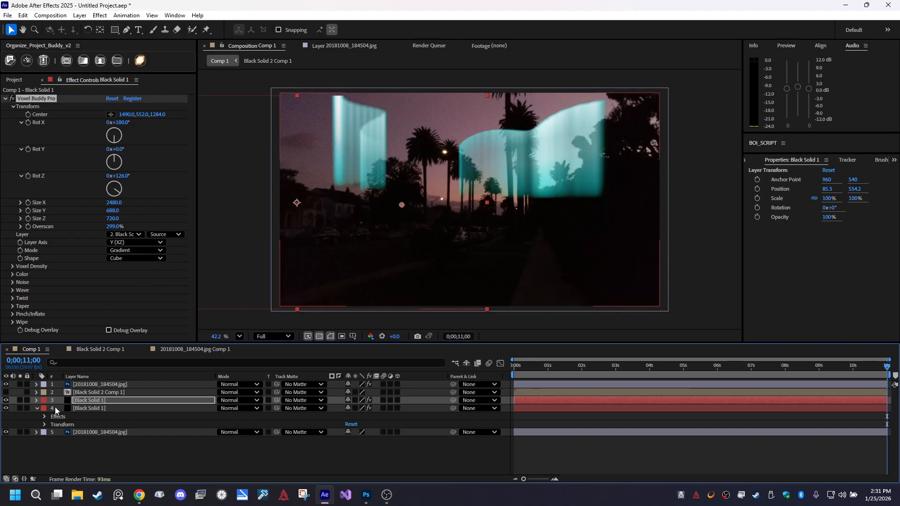
Compare the top photo layer's Set Matte result with Invert Matte off, and enable the option again
{"action": "left_click", "coordinate": [81, 385]}
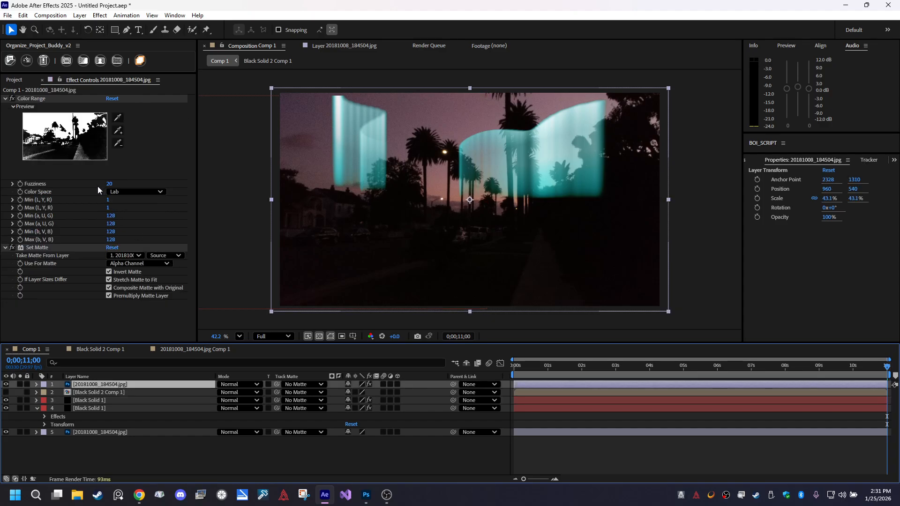
{"action": "left_click", "coordinate": [109, 272]}
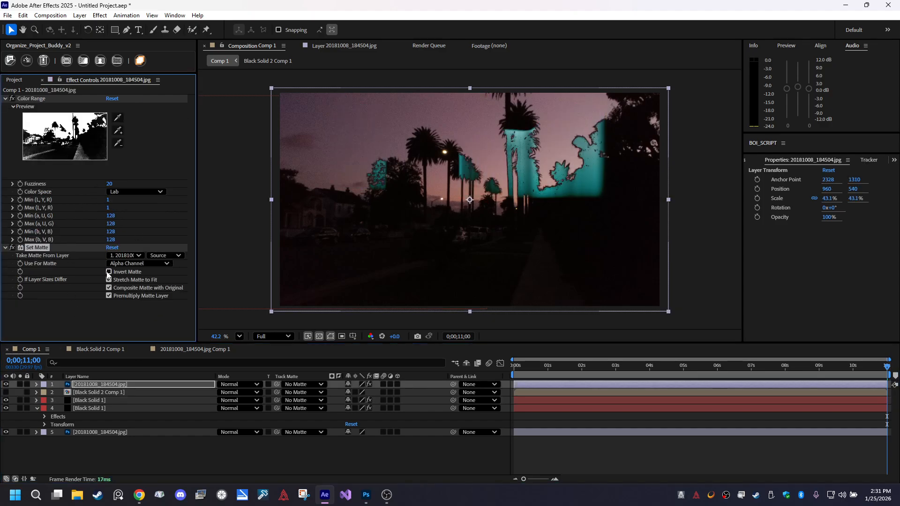
{"action": "left_click", "coordinate": [109, 272]}
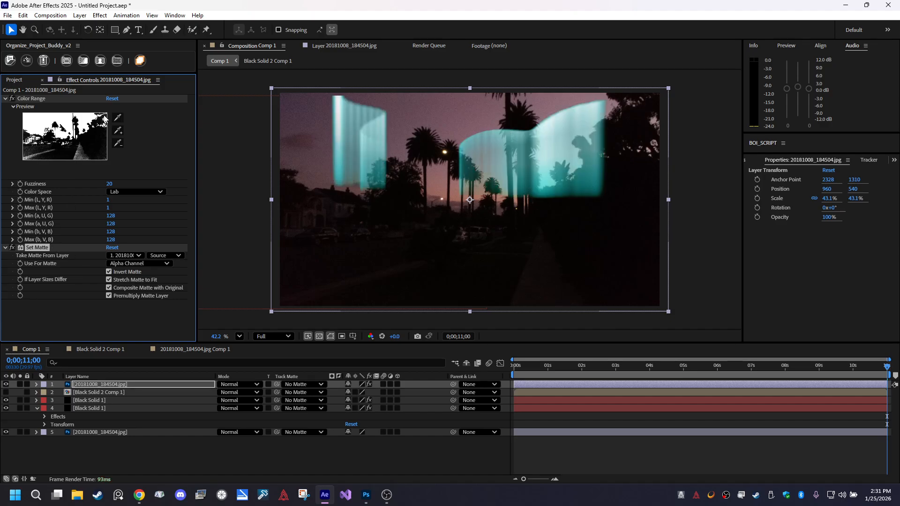
Extend the photo layer's Color Range key with samples from the upper sky and the bright sky near the horizon
{"action": "left_click", "coordinate": [116, 121]}
{"action": "left_click", "coordinate": [305, 109]}
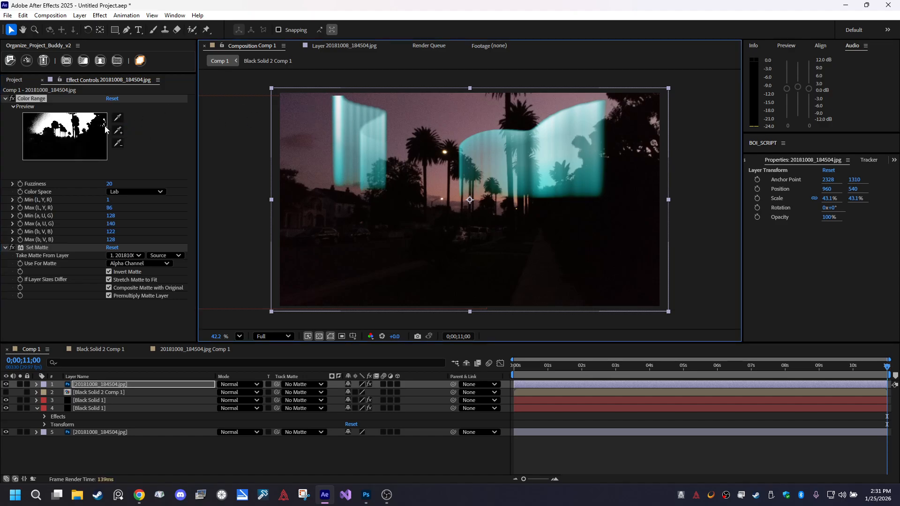
{"action": "left_click", "coordinate": [118, 131]}
{"action": "left_click", "coordinate": [442, 199]}
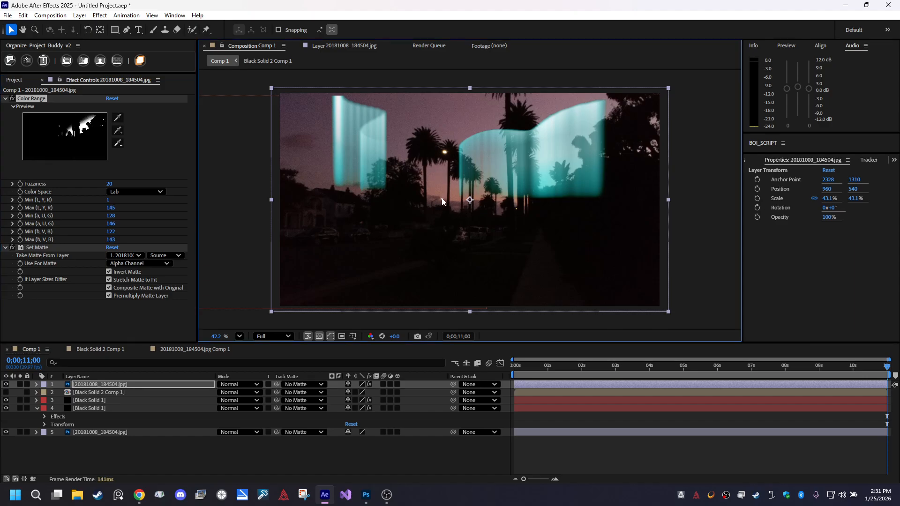
Resample the photo layer's Color Range key color from the sky in the photo's upper-left corner and disable its Set Matte effect
{"action": "left_click", "coordinate": [118, 117]}
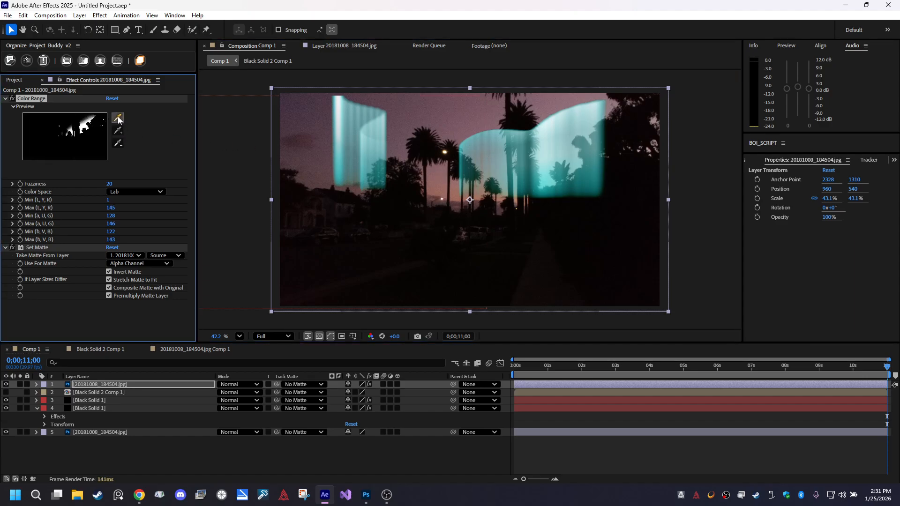
{"action": "left_click", "coordinate": [295, 107]}
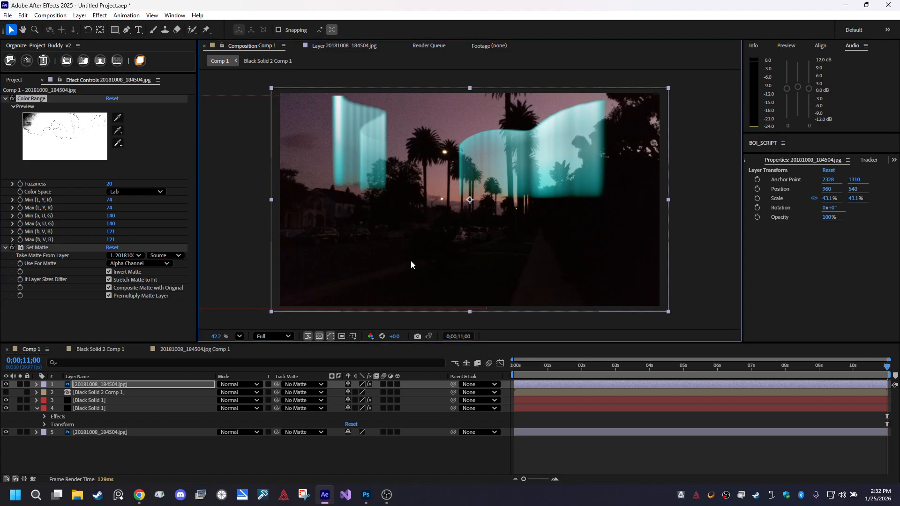
{"action": "left_click", "coordinate": [12, 247]}
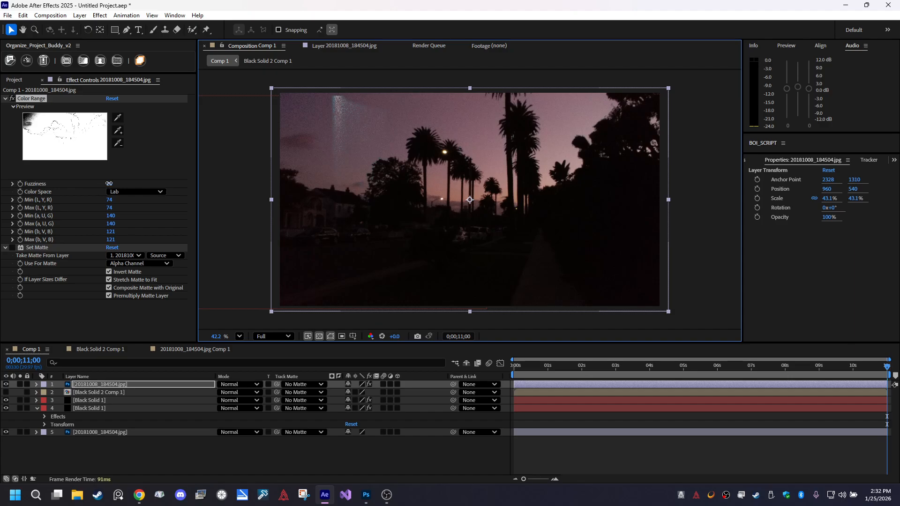
Resample the Color Range key from the sky just above the middle palms and set Fuzziness to 185
{"action": "left_click_drag", "start_coordinate": [108, 183], "coordinate": [147, 183]}
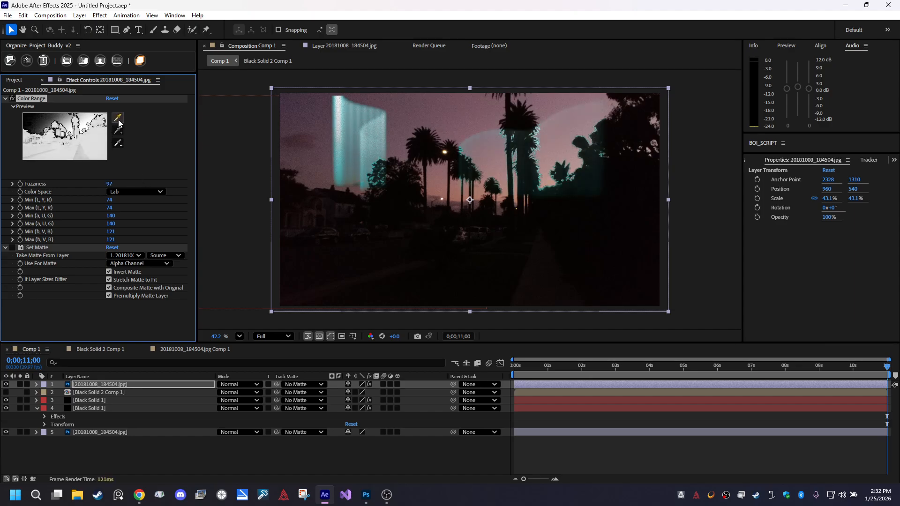
{"action": "left_click", "coordinate": [118, 120]}
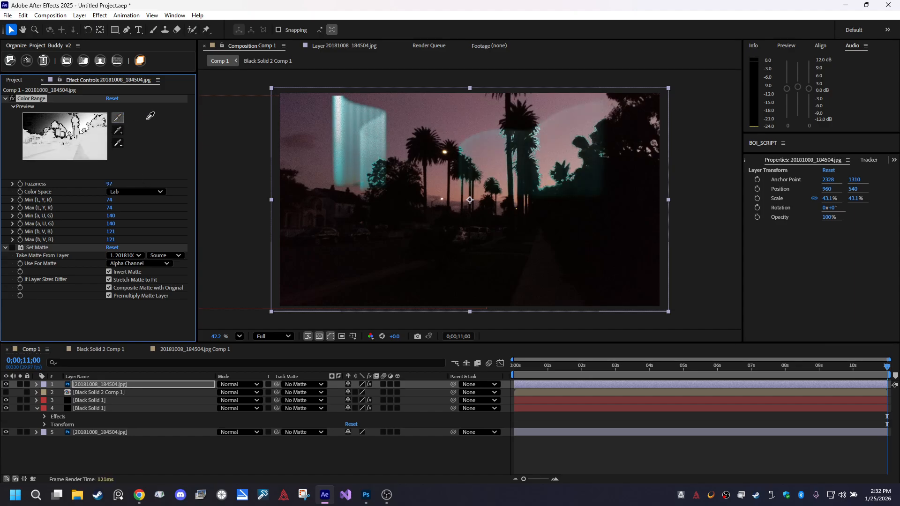
{"action": "left_click", "coordinate": [433, 122]}
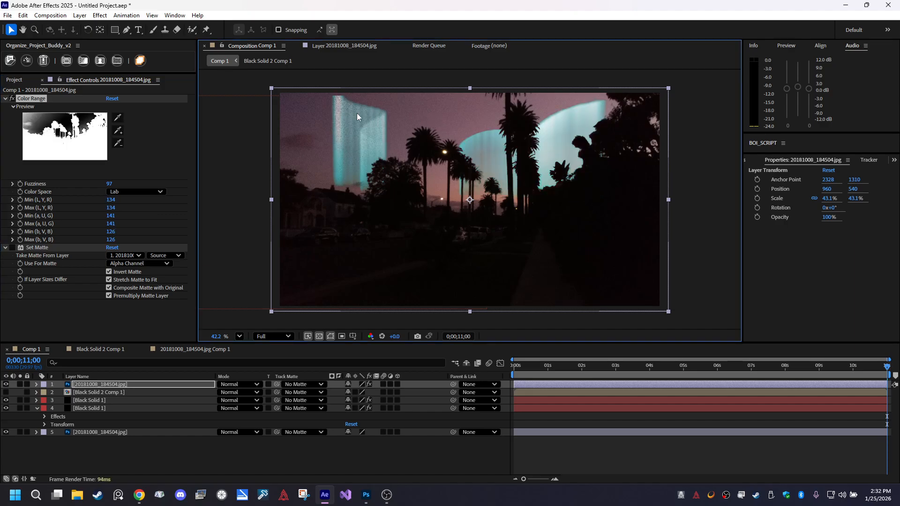
{"action": "left_click_drag", "start_coordinate": [109, 184], "coordinate": [147, 179]}
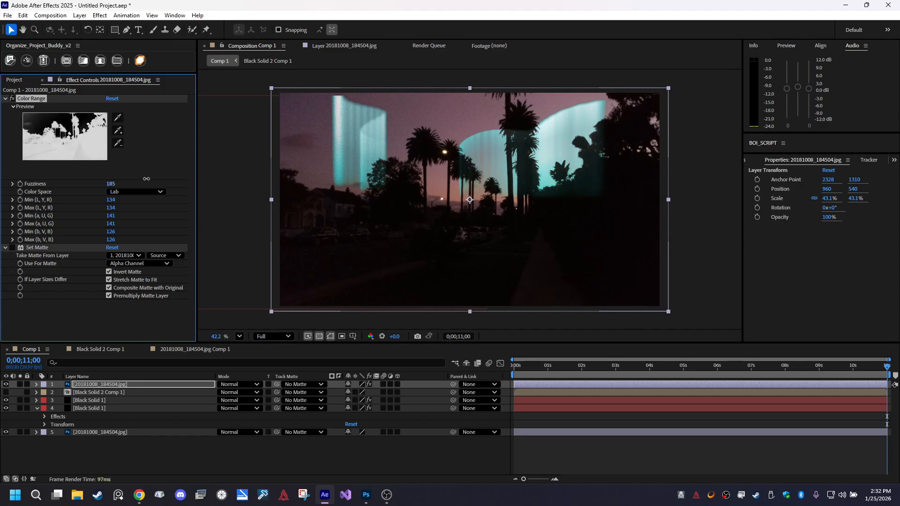
{"action": "left_click", "coordinate": [88, 465]}
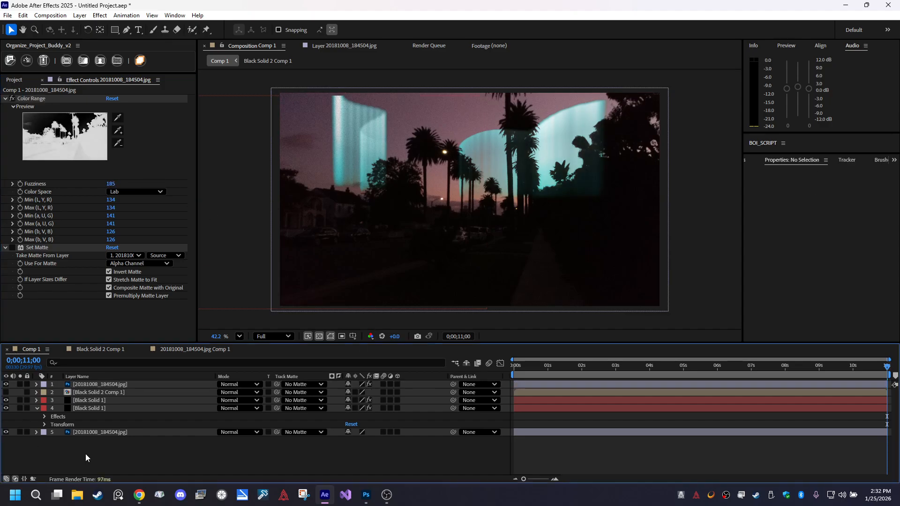
In Black Solid 2 Comp 1, set Shape Layer 1's stroke Wave Amount to 81% and its Wavelength to 410 pixels
{"action": "left_click_drag", "start_coordinate": [602, 374], "coordinate": [601, 343]}
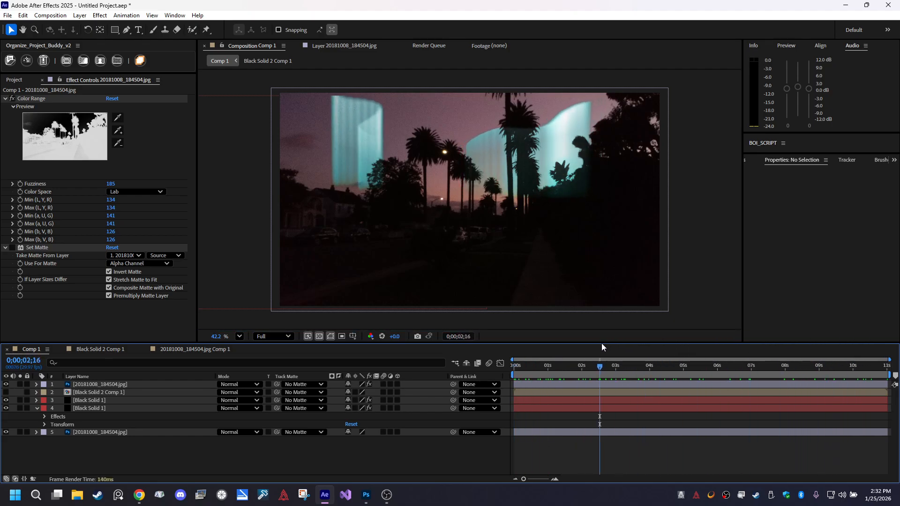
{"action": "left_click", "coordinate": [170, 349]}
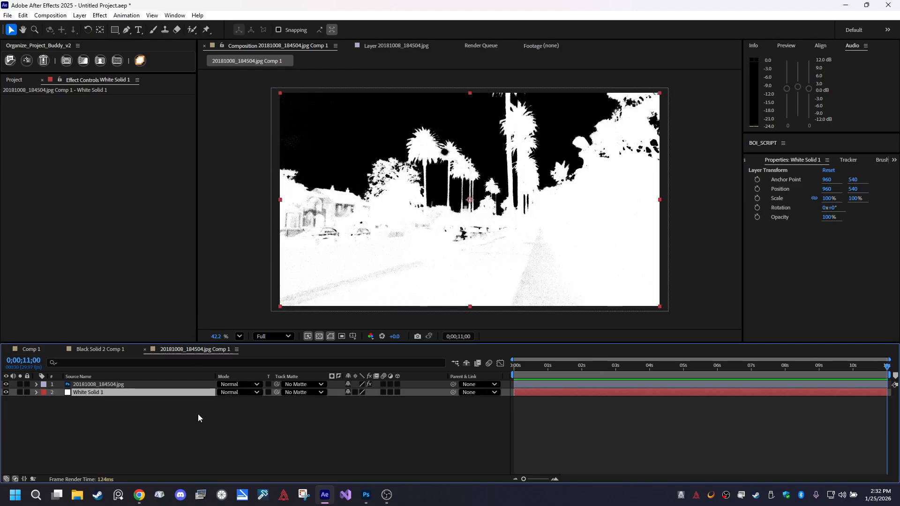
{"action": "left_click", "coordinate": [99, 349]}
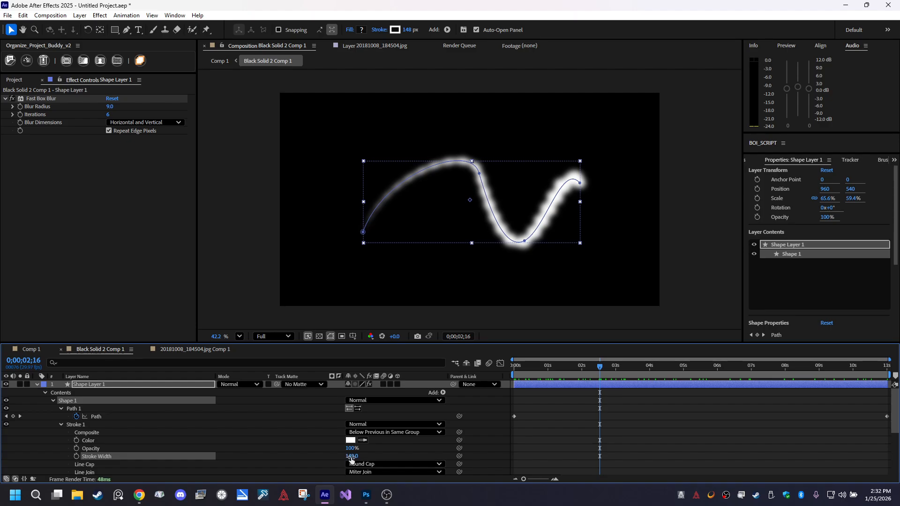
{"action": "mouse_move", "coordinate": [354, 457]}
{"action": "left_mouse_down"}
{"action": "mouse_move", "coordinate": [371, 457]}
{"action": "mouse_move", "coordinate": [328, 454]}
{"action": "mouse_move", "coordinate": [404, 450]}
{"action": "left_mouse_up"}
{"action": "scroll", "coordinate": [399, 448], "scroll_direction": "down", "scroll_amount": 4}
{"action": "mouse_move", "coordinate": [351, 424]}
{"action": "left_mouse_down"}
{"action": "mouse_move", "coordinate": [378, 421]}
{"action": "mouse_move", "coordinate": [351, 422]}
{"action": "mouse_move", "coordinate": [380, 438]}
{"action": "mouse_move", "coordinate": [470, 430]}
{"action": "mouse_move", "coordinate": [446, 429]}
{"action": "left_mouse_up"}
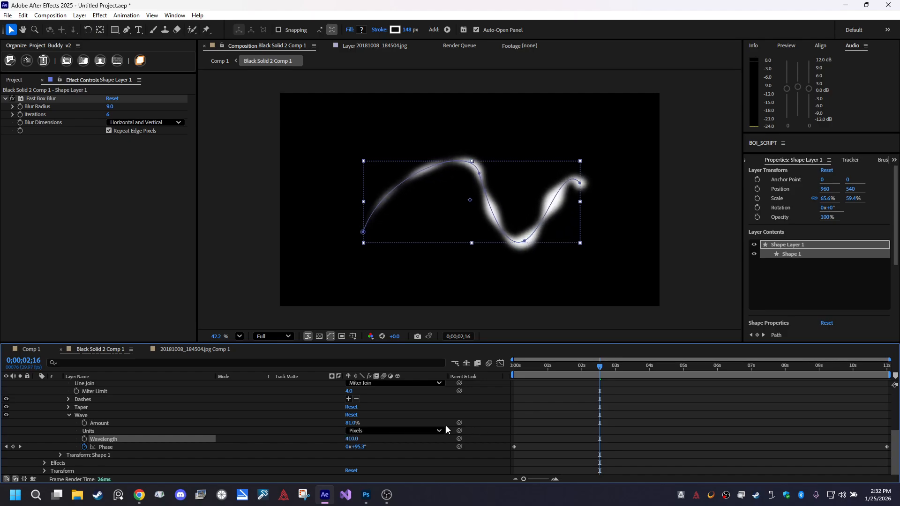
Return to Comp 1 and preview the light curtains' animation from the start
{"action": "left_click", "coordinate": [31, 350]}
{"action": "left_click_drag", "start_coordinate": [582, 367], "coordinate": [802, 371]}
{"action": "left_click_drag", "start_coordinate": [835, 373], "coordinate": [511, 388]}
{"action": "key", "text": "space"}
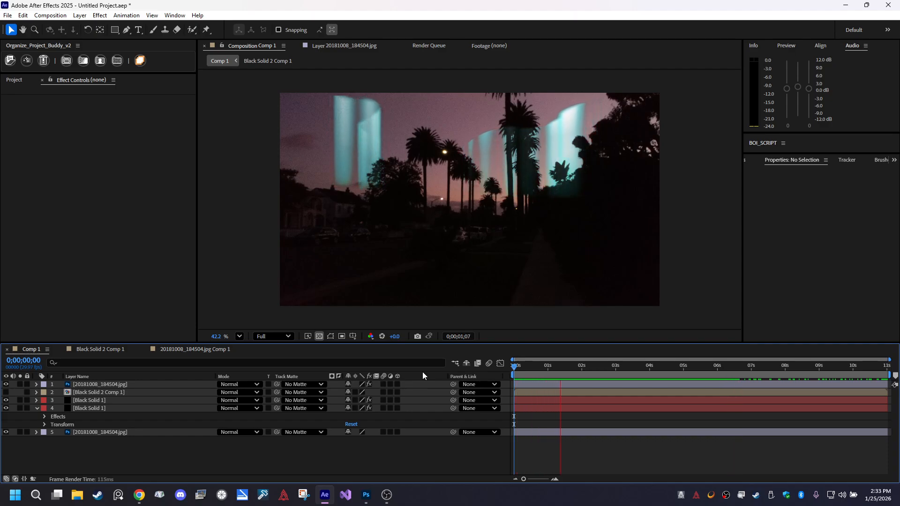
{"action": "left_click", "coordinate": [595, 368]}
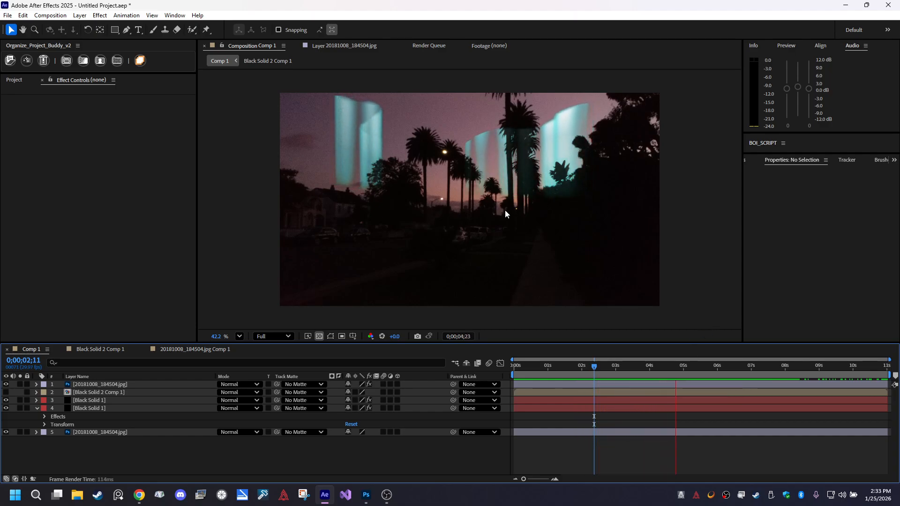
{"action": "left_click_drag", "start_coordinate": [673, 367], "coordinate": [589, 366]}
Add Hue/Saturation to the bottom photo layer with Master Hue -120°, Master Saturation 61 and Master Lightness -36
{"action": "left_click", "coordinate": [90, 435]}
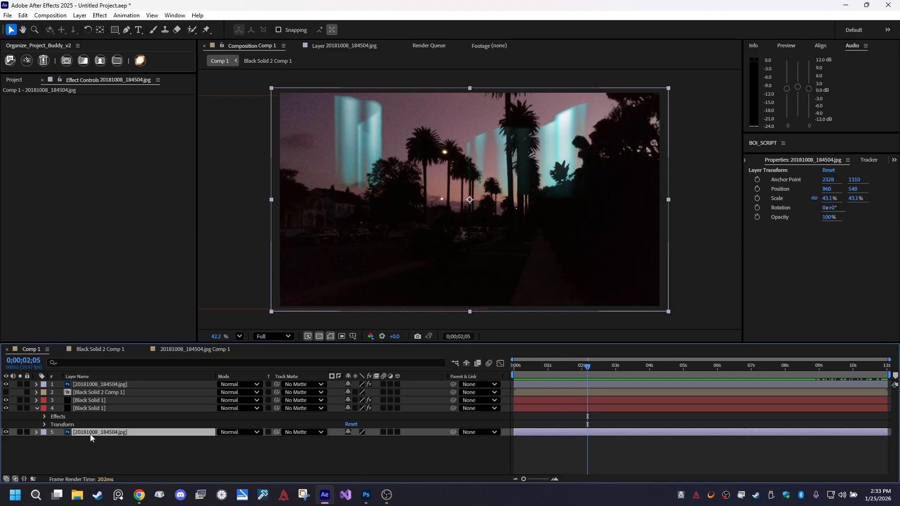
{"action": "left_click", "coordinate": [101, 14]}
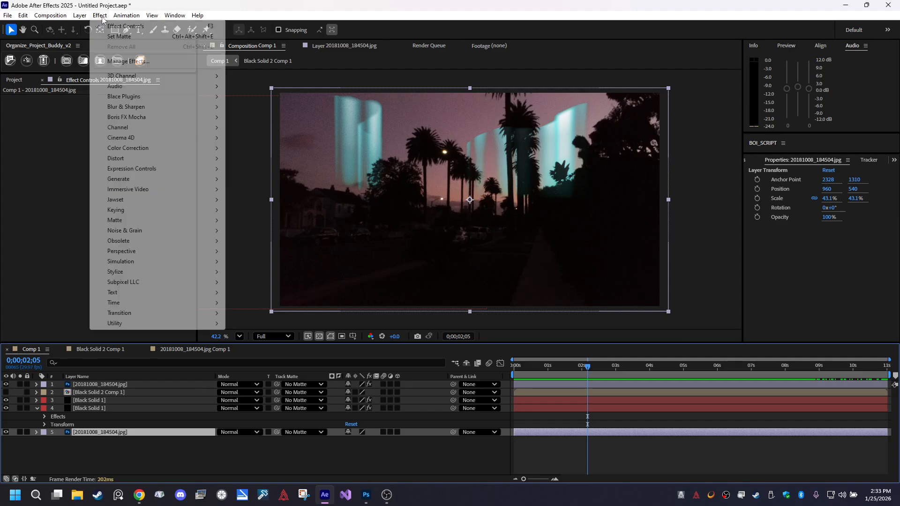
{"action": "mouse_move", "coordinate": [187, 155]}
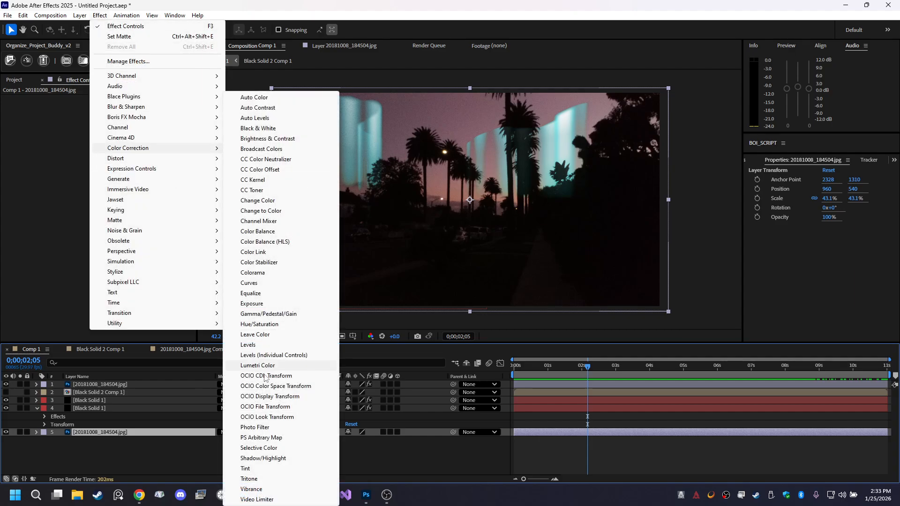
{"action": "left_click", "coordinate": [298, 324]}
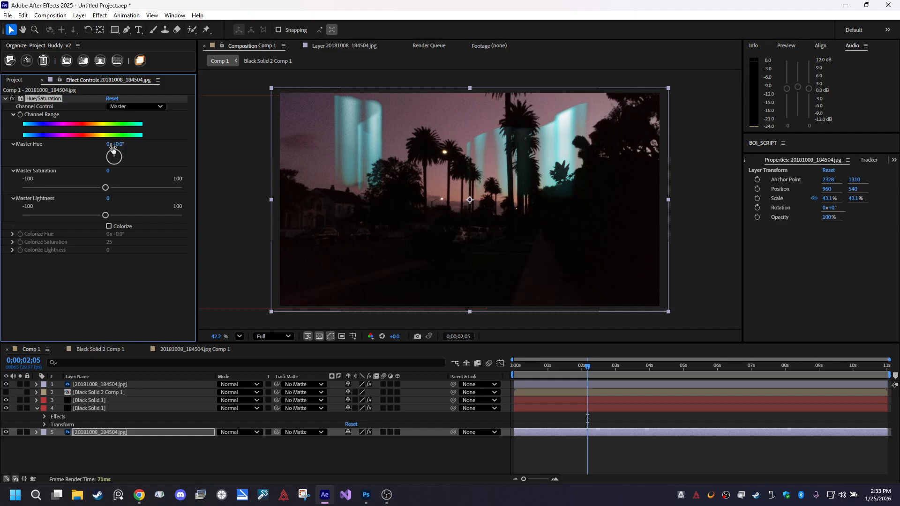
{"action": "left_click_drag", "start_coordinate": [130, 159], "coordinate": [154, 189]}
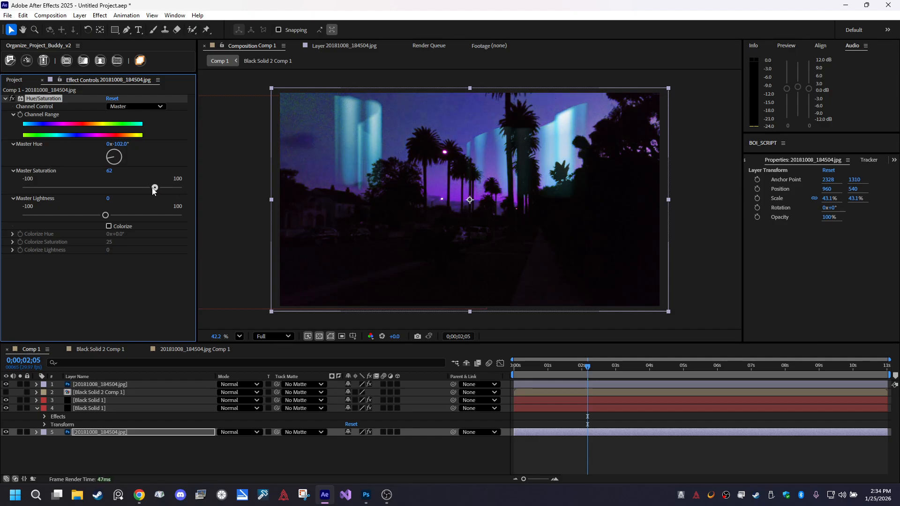
{"action": "left_click_drag", "start_coordinate": [109, 216], "coordinate": [73, 214]}
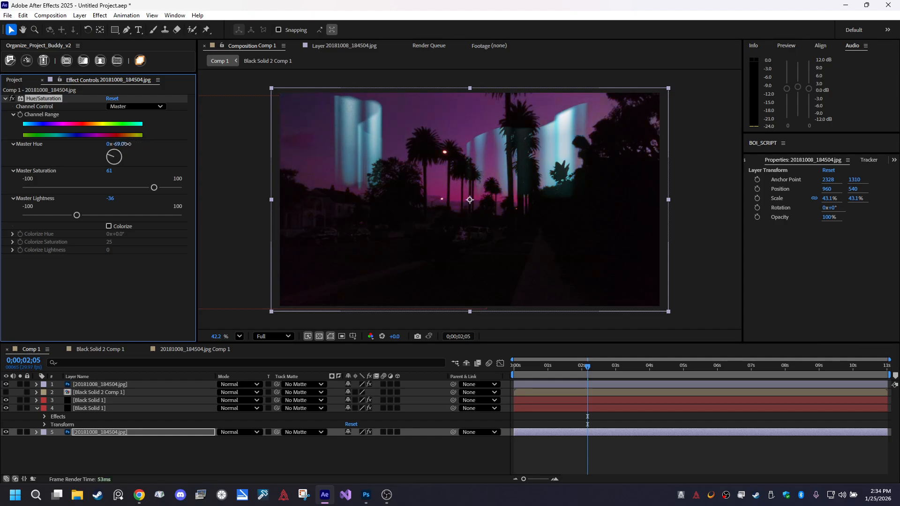
{"action": "left_click_drag", "start_coordinate": [128, 144], "coordinate": [108, 146]}
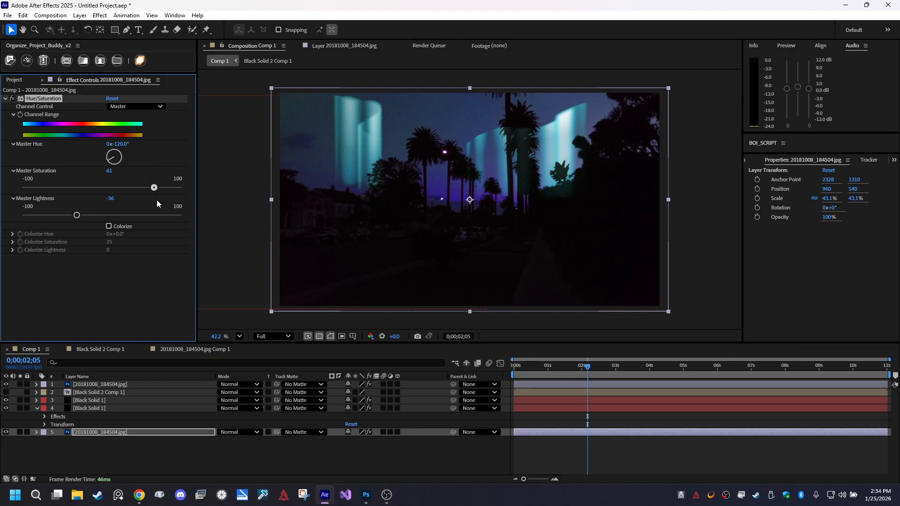
Refine the top photo layer's Color Range key with Fuzziness 111 and Min (L, Y, R) 97, and check it across the timeline
{"action": "left_click_drag", "start_coordinate": [572, 357], "coordinate": [820, 349]}
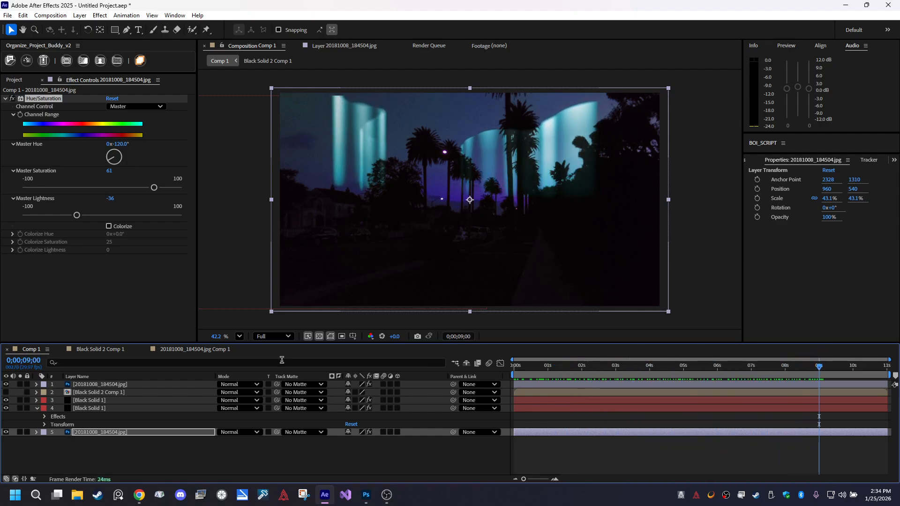
{"action": "left_click", "coordinate": [123, 384]}
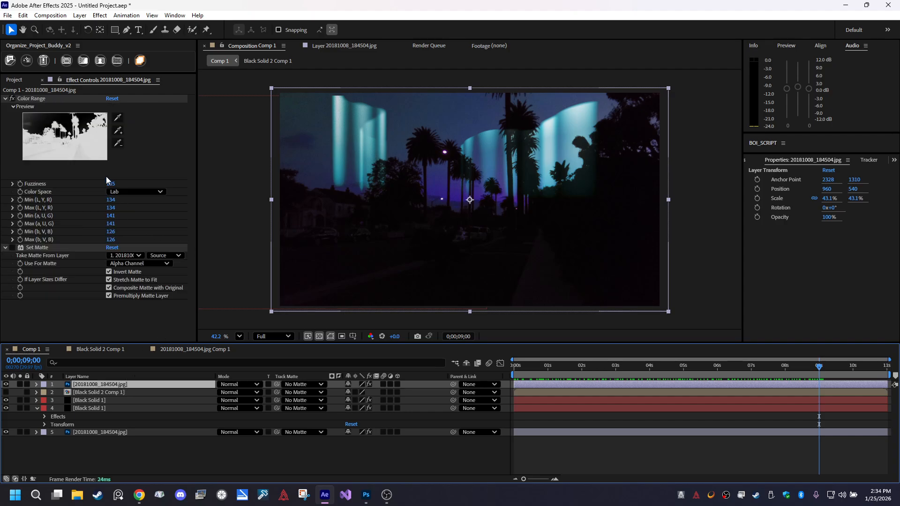
{"action": "mouse_move", "coordinate": [110, 183]}
{"action": "left_mouse_down"}
{"action": "mouse_move", "coordinate": [120, 184]}
{"action": "mouse_move", "coordinate": [98, 183]}
{"action": "mouse_move", "coordinate": [116, 182]}
{"action": "left_mouse_up"}
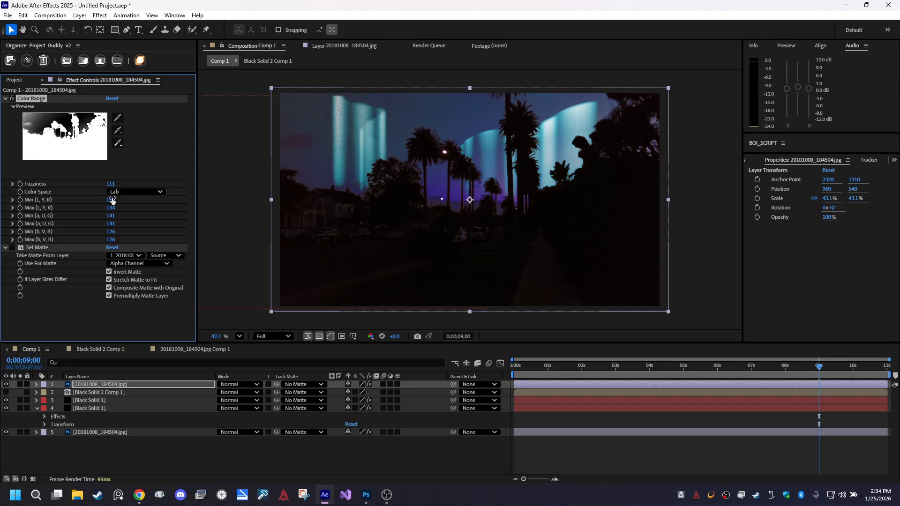
{"action": "left_click_drag", "start_coordinate": [112, 201], "coordinate": [137, 197]}
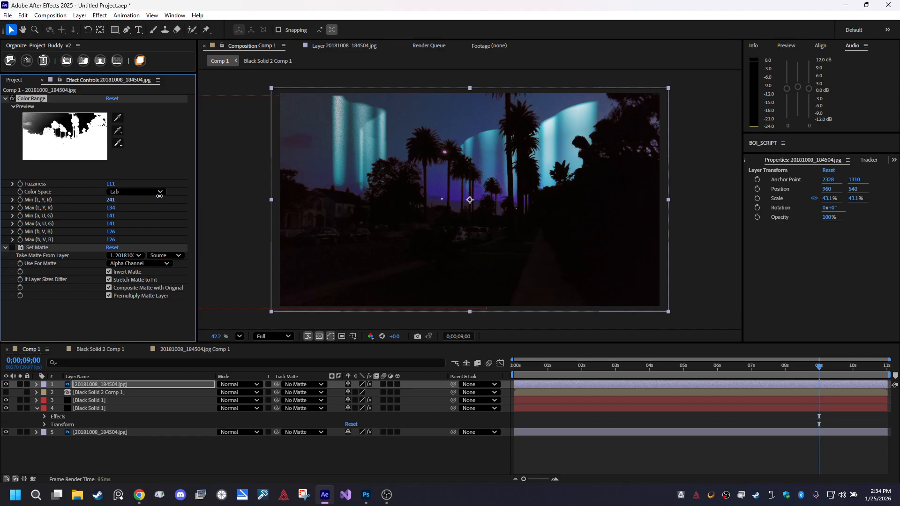
{"action": "left_click_drag", "start_coordinate": [224, 197], "coordinate": [132, 197]}
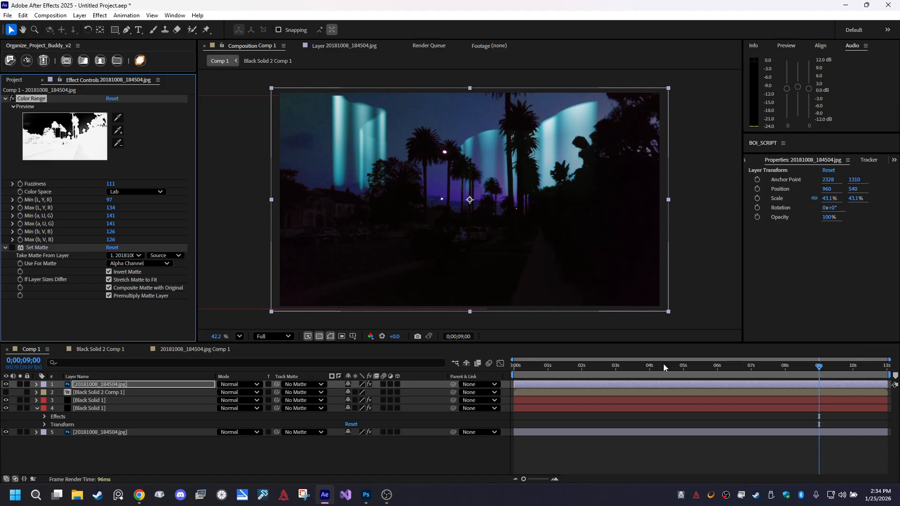
{"action": "left_click_drag", "start_coordinate": [663, 364], "coordinate": [836, 367]}
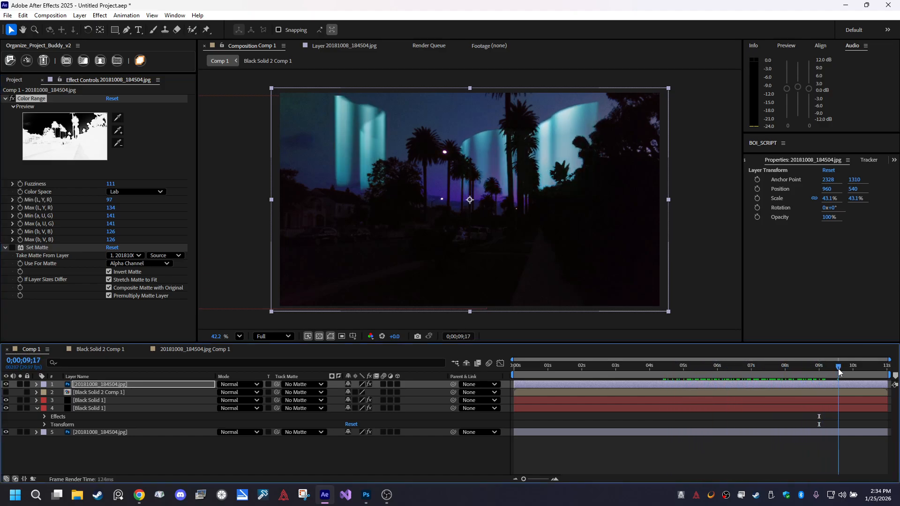
Set Voxel Buddy Pro's Center to 1490, 580, 1315 on the upper Black Solid 1 layer and 1233, 393, 1394 on the lower one
{"action": "left_click", "coordinate": [93, 400]}
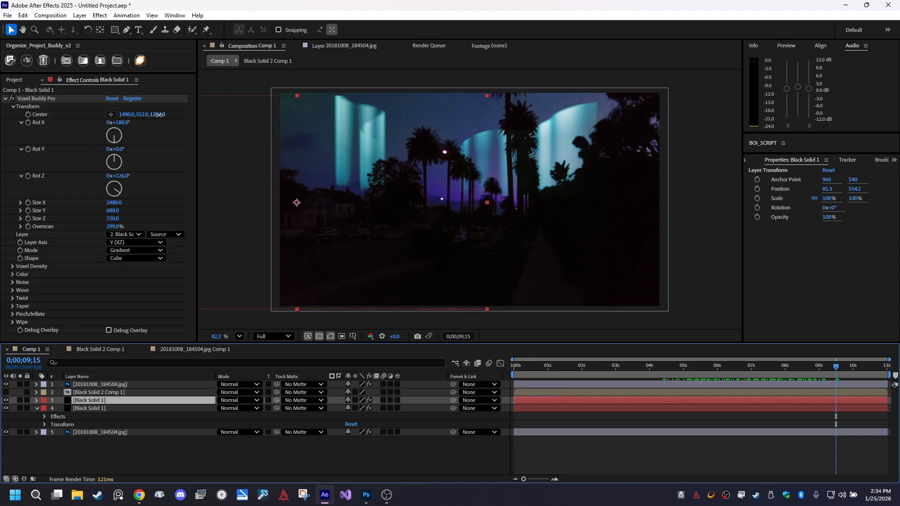
{"action": "mouse_move", "coordinate": [160, 115]}
{"action": "left_mouse_down"}
{"action": "mouse_move", "coordinate": [215, 111]}
{"action": "mouse_move", "coordinate": [155, 114]}
{"action": "left_mouse_up"}
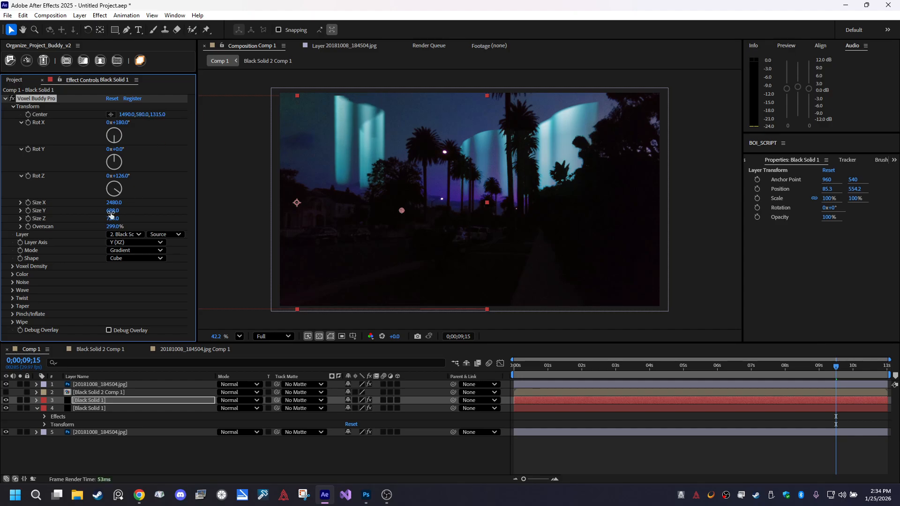
{"action": "left_click", "coordinate": [91, 408]}
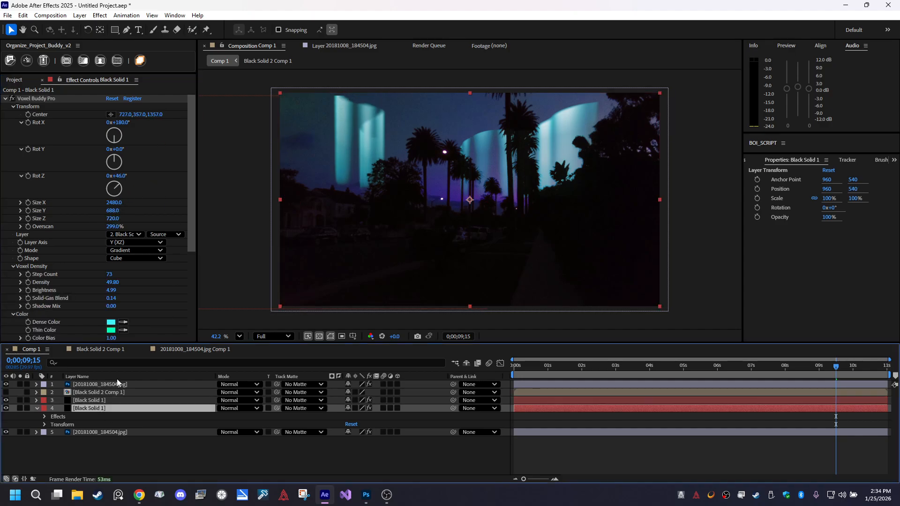
{"action": "mouse_move", "coordinate": [158, 114]}
{"action": "left_mouse_down"}
{"action": "mouse_move", "coordinate": [395, 139]}
{"action": "mouse_move", "coordinate": [388, 139]}
{"action": "left_mouse_up"}
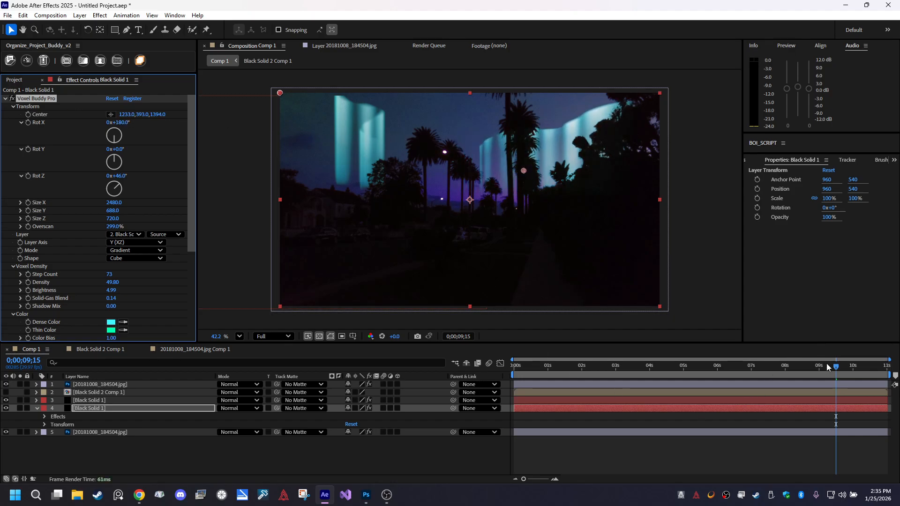
{"action": "left_click_drag", "start_coordinate": [828, 367], "coordinate": [583, 373]}
Duplicate both Black Solid 1 layers together and select the topmost copy
{"action": "left_click", "coordinate": [87, 460]}
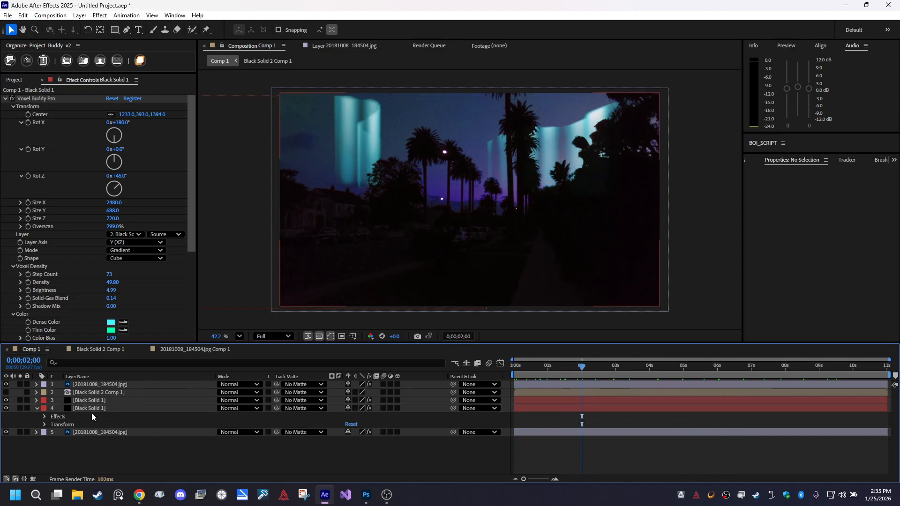
{"action": "left_click", "coordinate": [93, 401]}
{"action": "left_click", "coordinate": [94, 409], "text": "ctrl"}
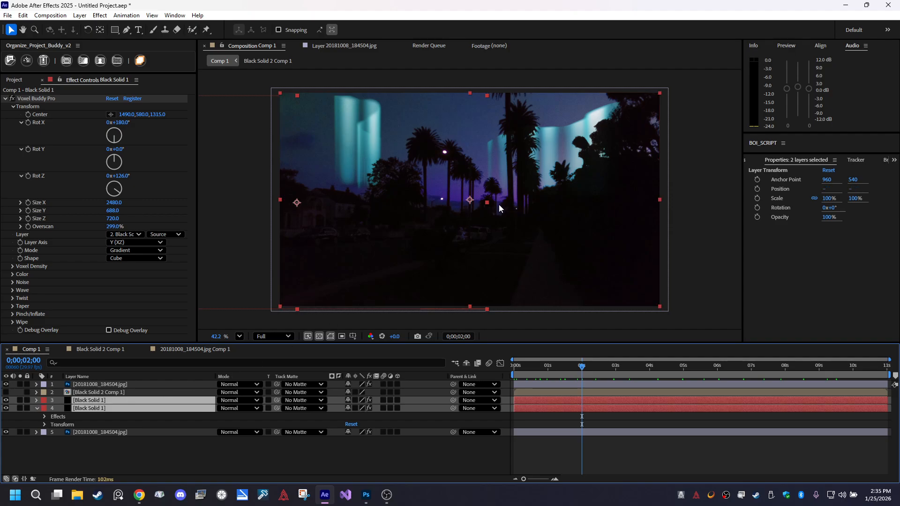
{"action": "key", "text": "ctrl+d"}
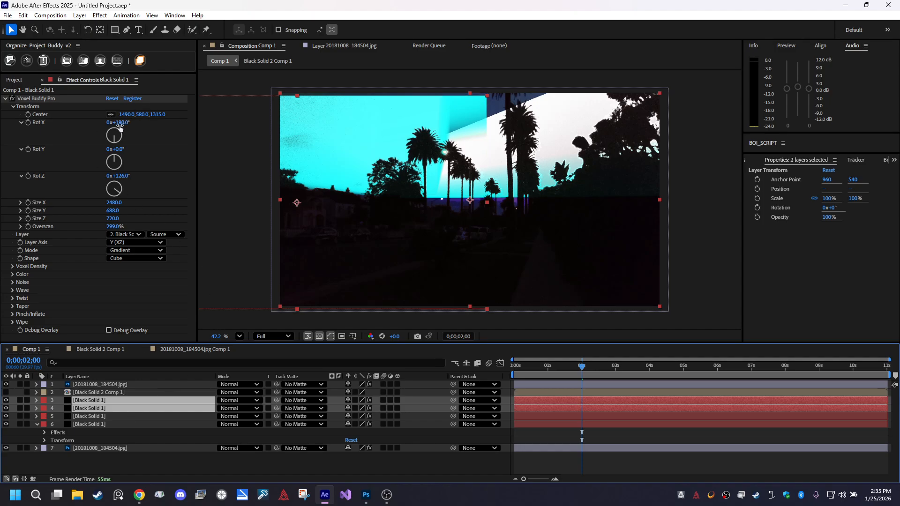
{"action": "left_click", "coordinate": [103, 471]}
{"action": "left_click", "coordinate": [102, 400]}
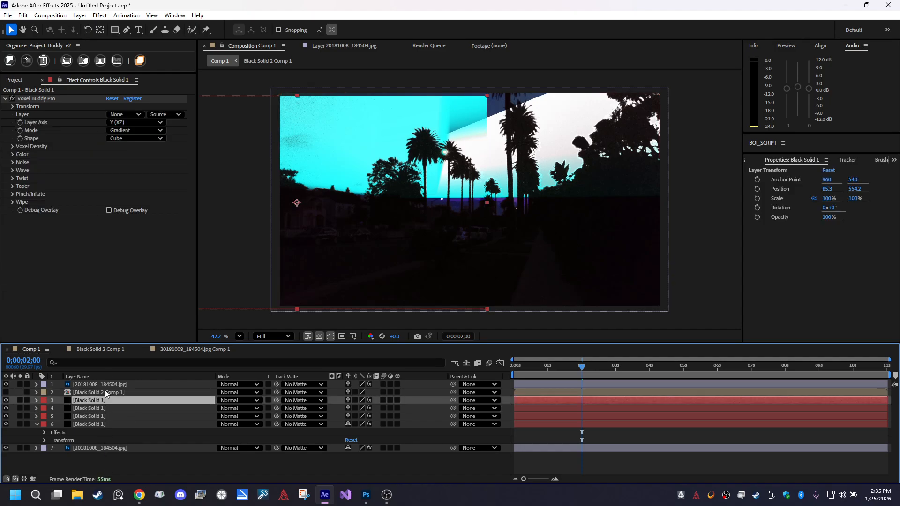
Set Voxel Buddy Pro's Layer to Black Solid 2 Comp 1 on both new Black Solid 1 copies
{"action": "left_click", "coordinate": [129, 114]}
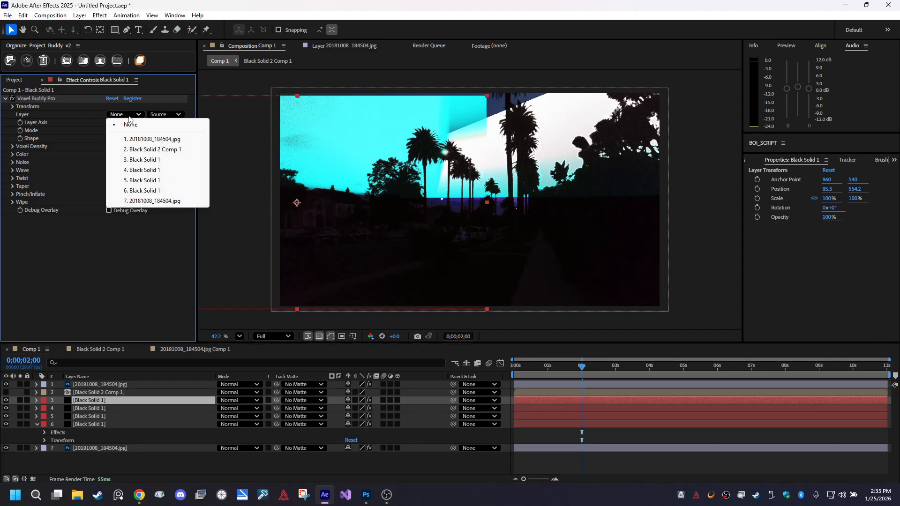
{"action": "left_click", "coordinate": [140, 150]}
{"action": "left_click", "coordinate": [108, 408]}
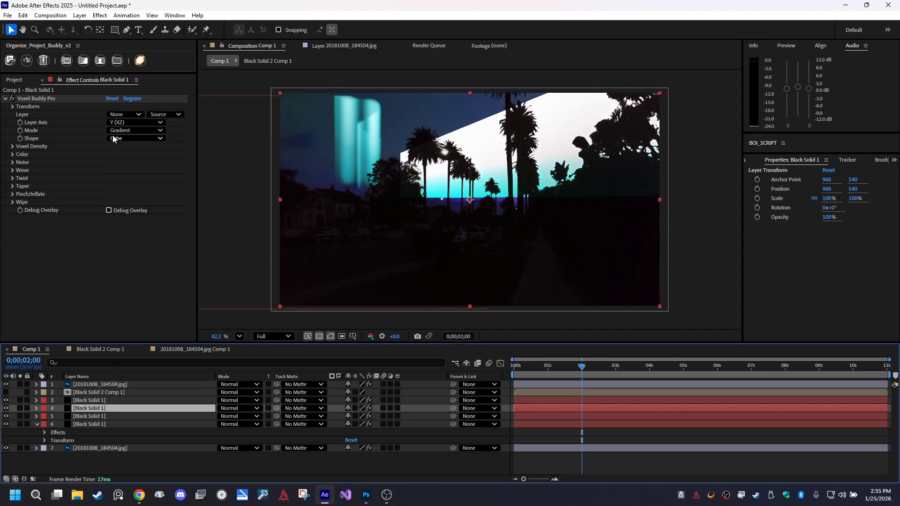
{"action": "left_click", "coordinate": [125, 116]}
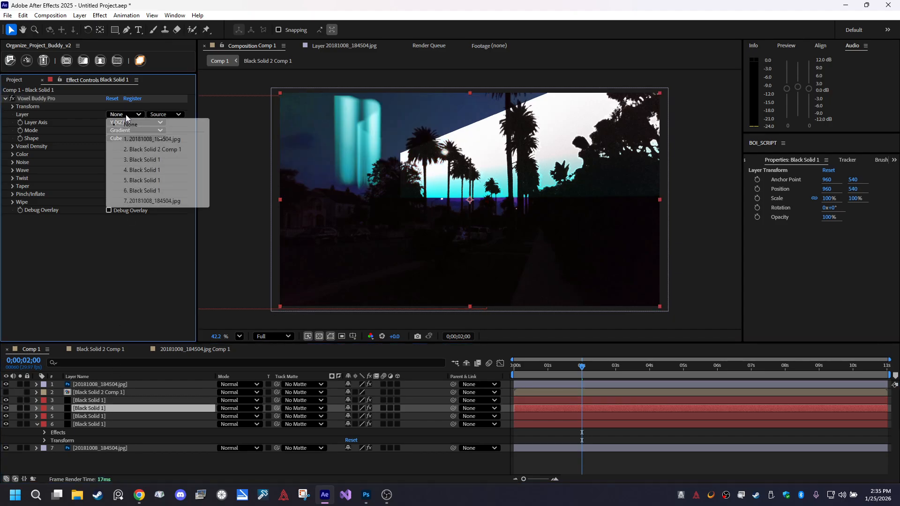
{"action": "left_click", "coordinate": [132, 149]}
Move the second Black Solid 1 layer to about -493, 509 and the topmost one to about 1116, 557, checking the animation between moves
{"action": "left_click_drag", "start_coordinate": [562, 153], "coordinate": [274, 149]}
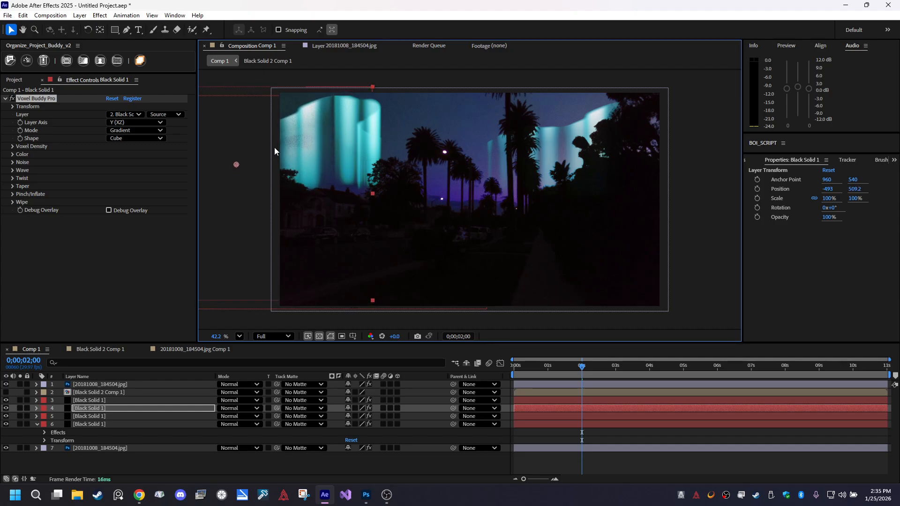
{"action": "left_click", "coordinate": [616, 367]}
{"action": "left_click_drag", "start_coordinate": [615, 367], "coordinate": [761, 368]}
{"action": "left_click", "coordinate": [112, 401]}
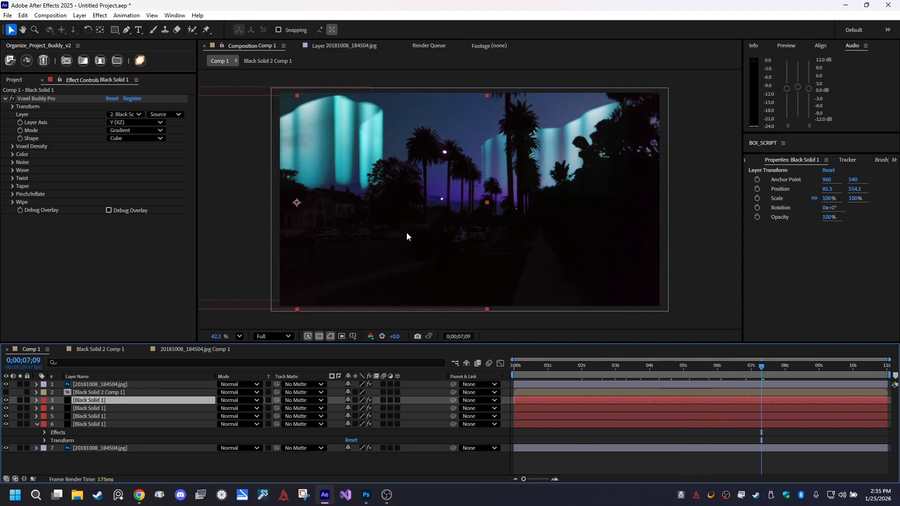
{"action": "left_click_drag", "start_coordinate": [408, 151], "coordinate": [597, 150]}
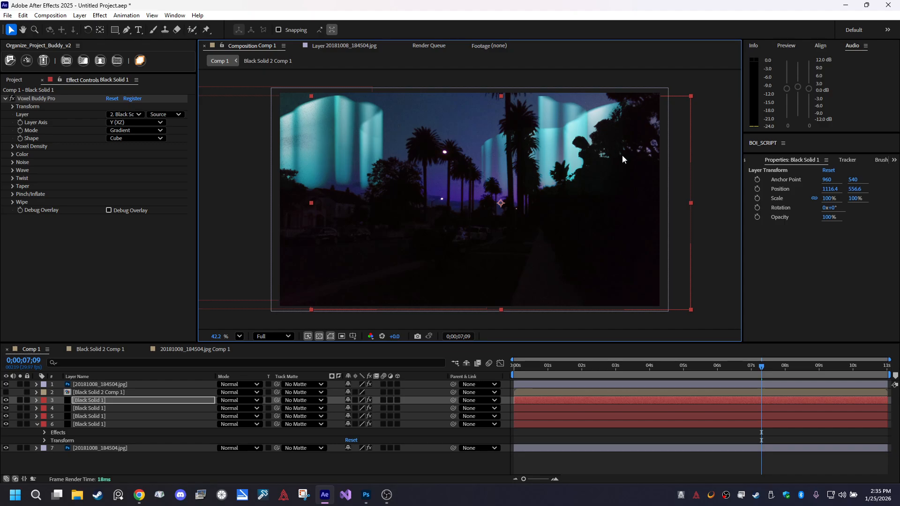
Set Voxel Buddy Pro's Rot Z to 252° on the topmost Black Solid 1 layer, after trying and undoing a Rot X change
{"action": "left_click", "coordinate": [37, 400]}
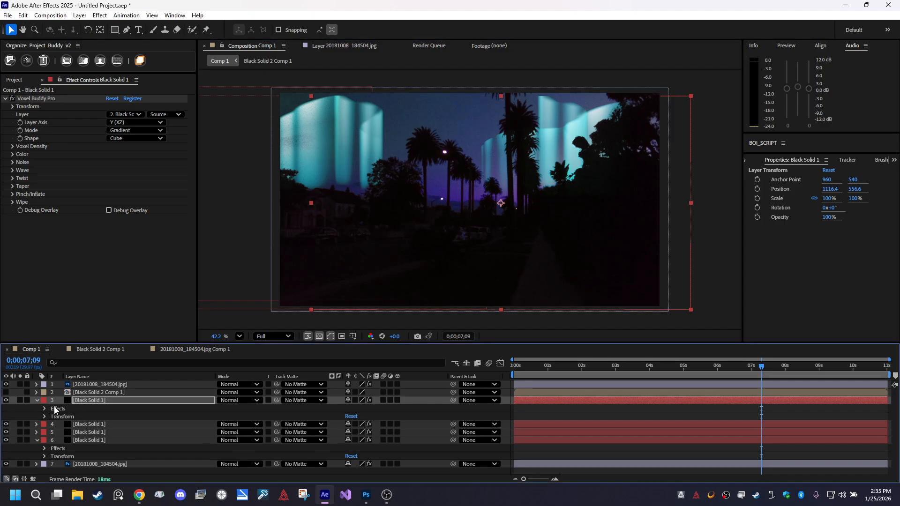
{"action": "left_click", "coordinate": [55, 409]}
{"action": "left_click", "coordinate": [13, 106]}
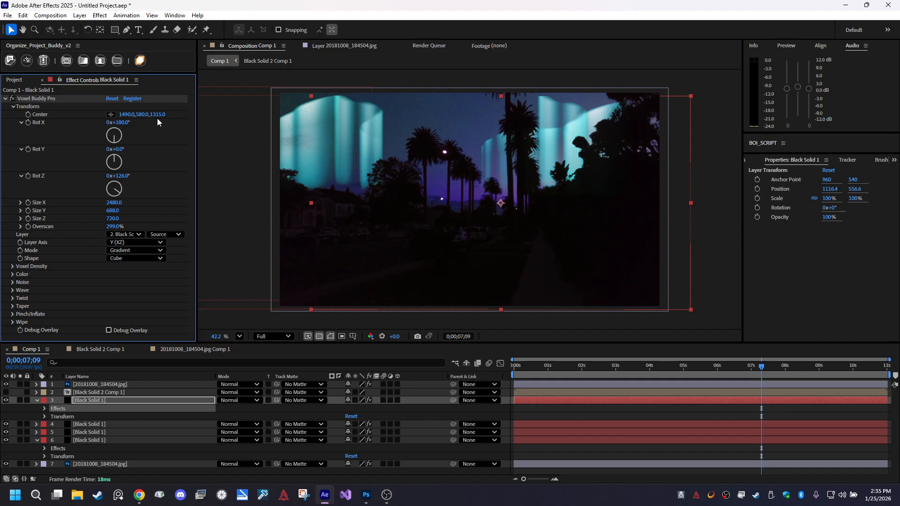
{"action": "left_click_drag", "start_coordinate": [119, 124], "coordinate": [148, 124]}
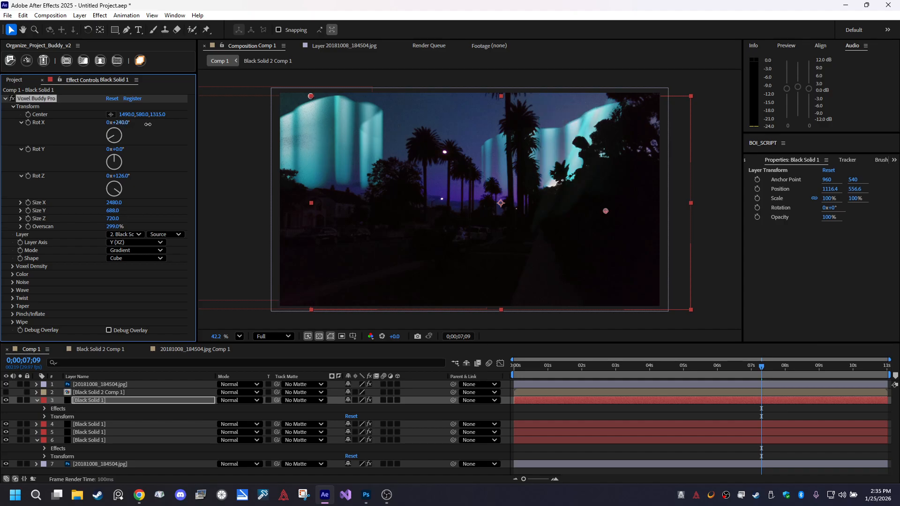
{"action": "key", "text": "ctrl+z"}
{"action": "left_click_drag", "start_coordinate": [120, 180], "coordinate": [177, 172]}
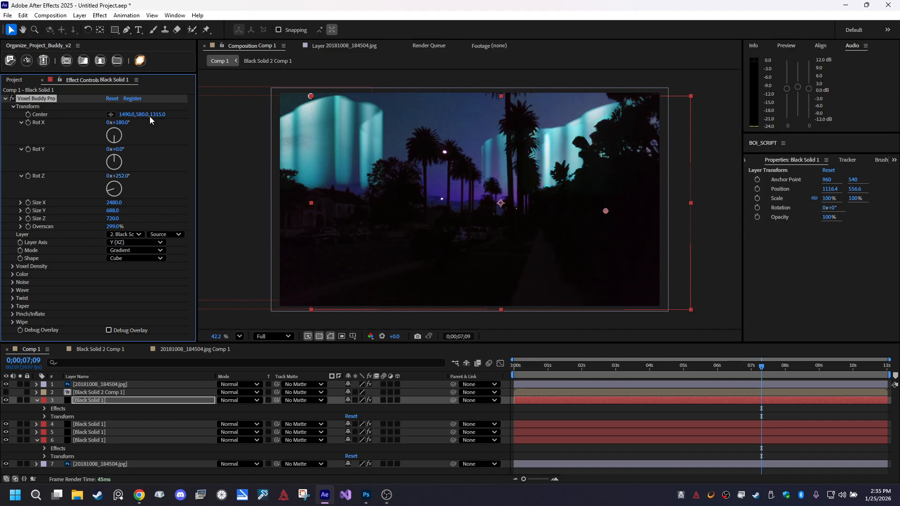
{"action": "left_click_drag", "start_coordinate": [178, 115], "coordinate": [150, 106]}
Move the topmost Black Solid 1 layer to about 334, 545 and check the curtains across the timeline
{"action": "left_click", "coordinate": [546, 152]}
{"action": "left_click_drag", "start_coordinate": [546, 153], "coordinate": [412, 150]}
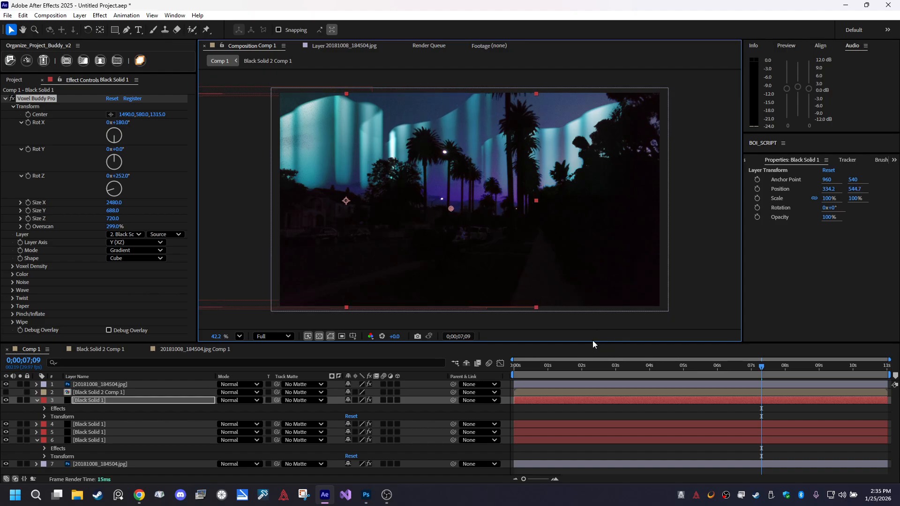
{"action": "left_click_drag", "start_coordinate": [533, 368], "coordinate": [817, 389]}
{"action": "mouse_move", "coordinate": [240, 178]}
{"action": "left_mouse_down"}
{"action": "mouse_move", "coordinate": [241, 187]}
{"action": "mouse_move", "coordinate": [218, 178]}
{"action": "mouse_move", "coordinate": [248, 179]}
{"action": "left_mouse_up"}
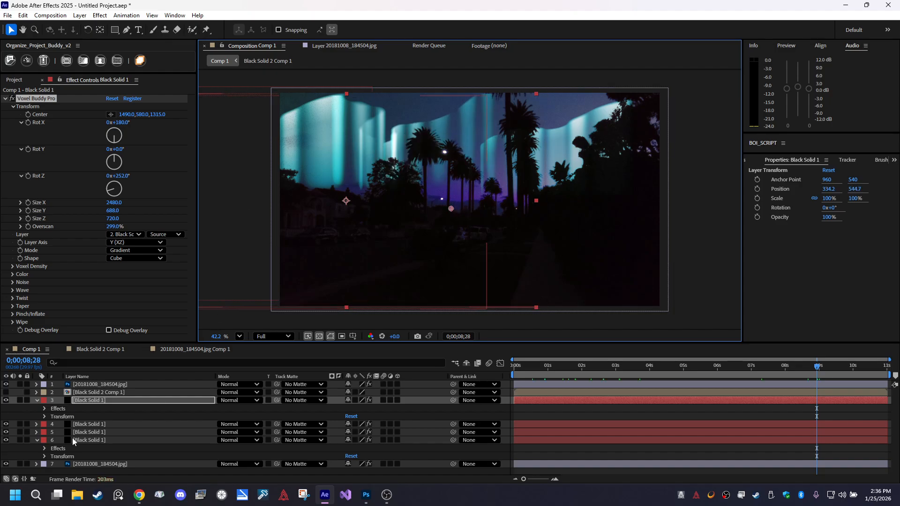
Mirror and stretch the second Black Solid 1 layer to -123.5% horizontal scale, place it at about 325, 295, and check the motion
{"action": "left_click", "coordinate": [94, 424]}
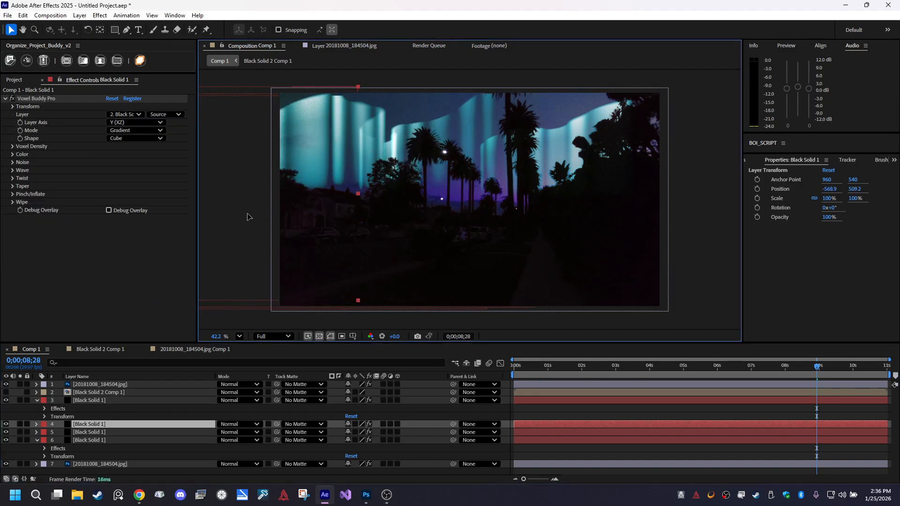
{"action": "left_click_drag", "start_coordinate": [247, 217], "coordinate": [243, 221]}
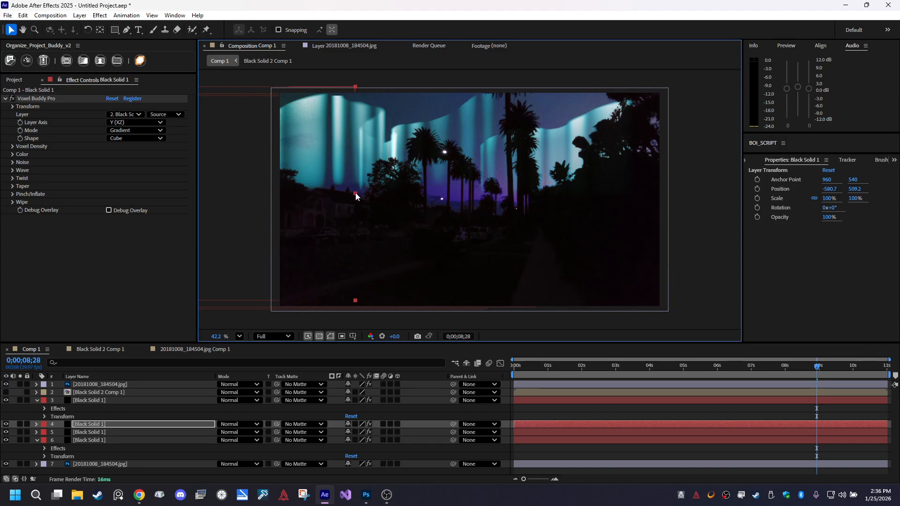
{"action": "left_click_drag", "start_coordinate": [551, 370], "coordinate": [803, 366]}
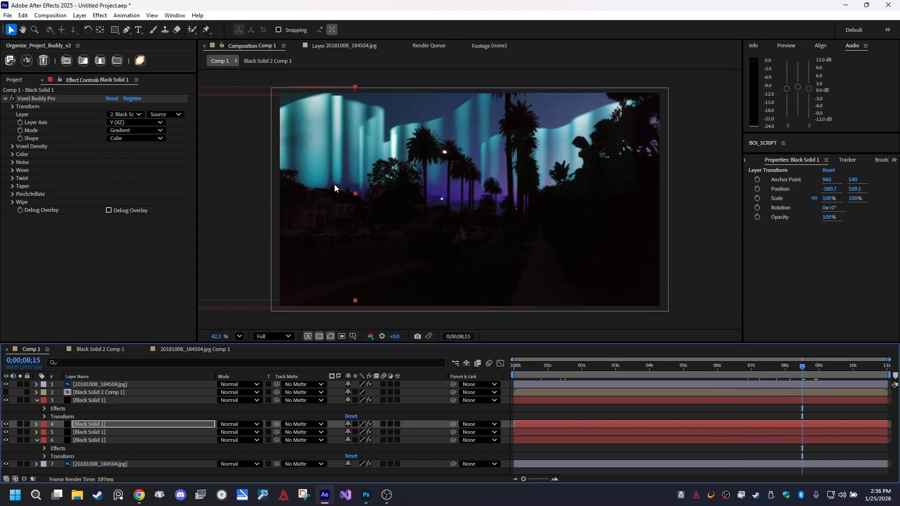
{"action": "left_click_drag", "start_coordinate": [355, 195], "coordinate": [393, 158]}
{"action": "left_click_drag", "start_coordinate": [392, 161], "coordinate": [392, 155]}
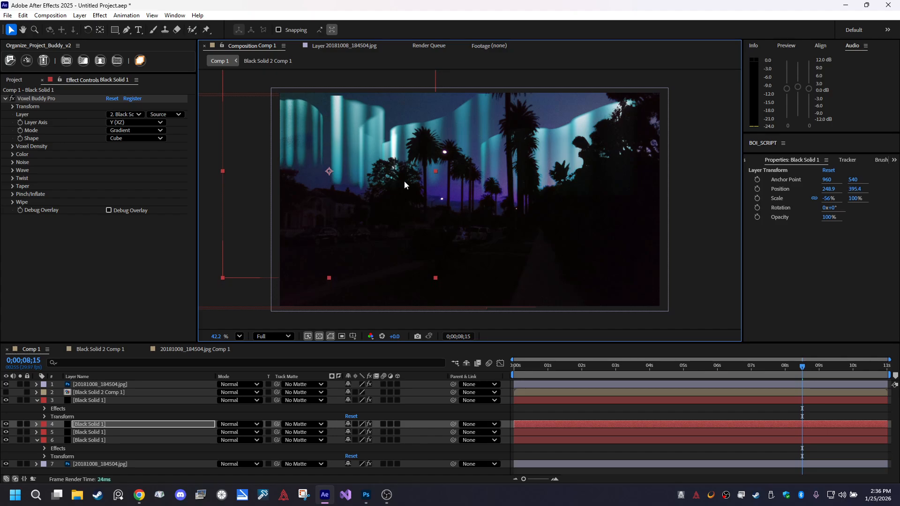
{"action": "scroll", "coordinate": [446, 201], "scroll_direction": "down", "scroll_amount": 2}
{"action": "left_click_drag", "start_coordinate": [448, 183], "coordinate": [524, 182]}
{"action": "left_click_drag", "start_coordinate": [400, 186], "coordinate": [411, 171]}
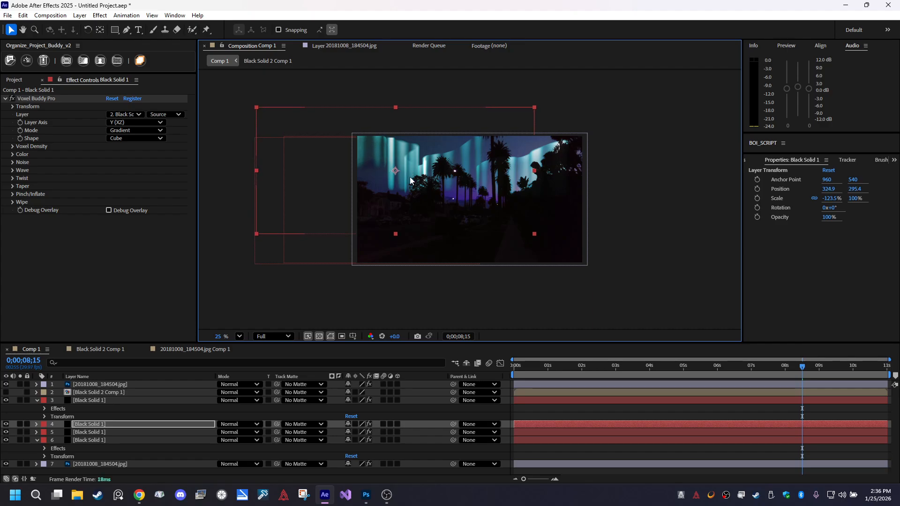
{"action": "left_click_drag", "start_coordinate": [683, 370], "coordinate": [709, 365]}
{"action": "scroll", "coordinate": [465, 201], "scroll_direction": "up", "scroll_amount": 2}
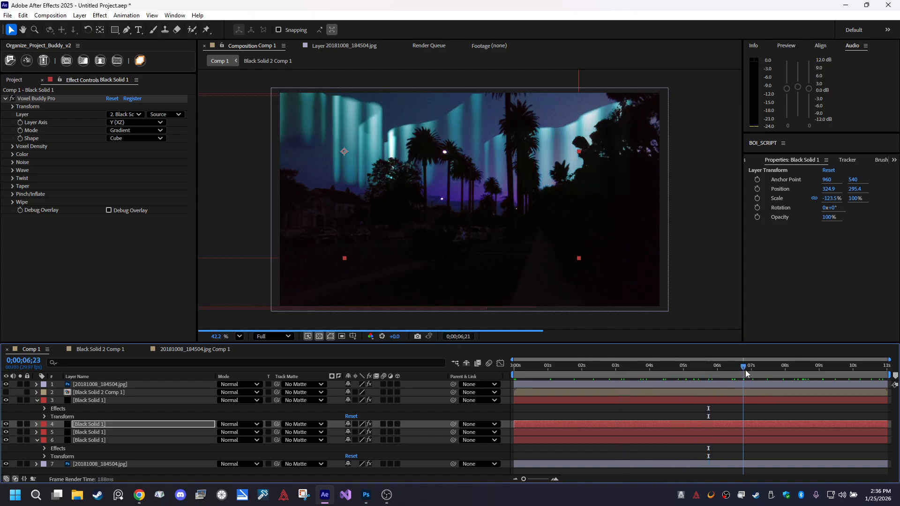
{"action": "left_click", "coordinate": [793, 377]}
{"action": "left_click_drag", "start_coordinate": [793, 377], "coordinate": [774, 377]}
Pre-compose the four Black Solid 1 layers with all attributes moved into the new composition, and return to Comp 1
{"action": "left_click", "coordinate": [98, 401]}
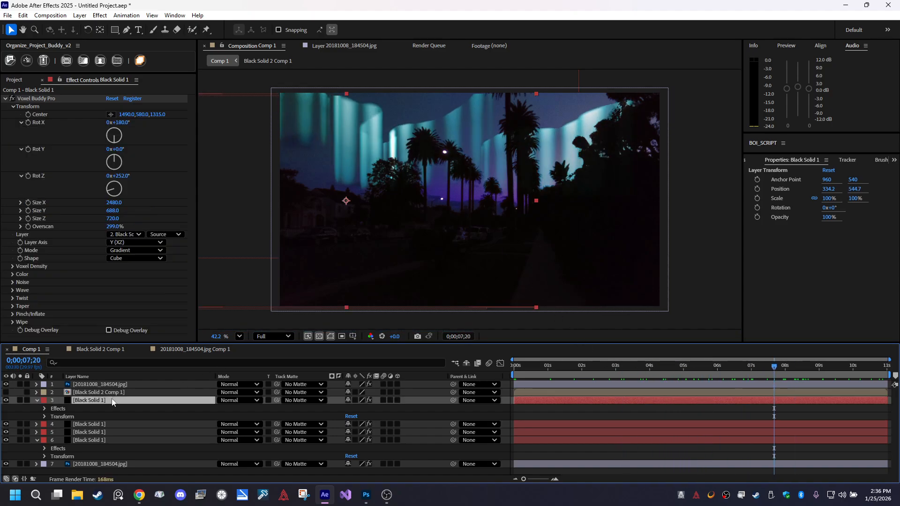
{"action": "left_click", "coordinate": [109, 440], "text": "shift"}
{"action": "double_click", "coordinate": [109, 440]}
{"action": "left_click", "coordinate": [122, 410]}
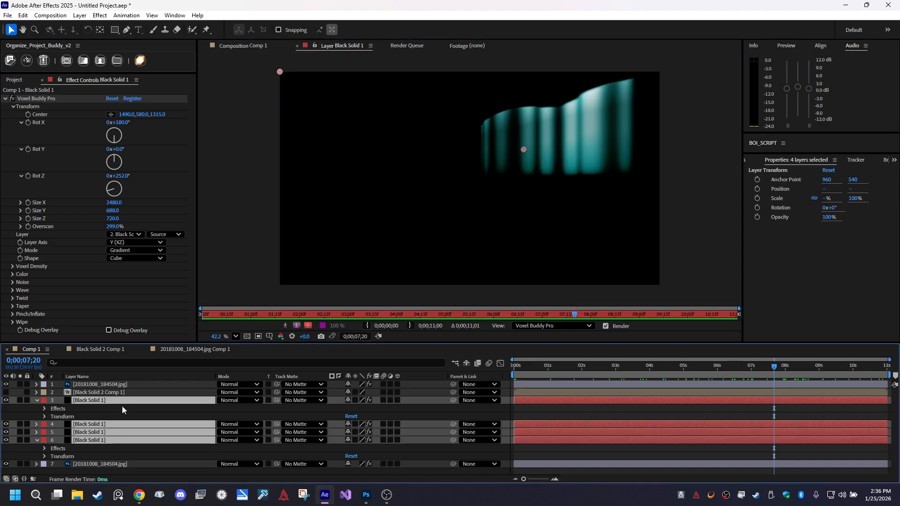
{"action": "right_click", "coordinate": [125, 441]}
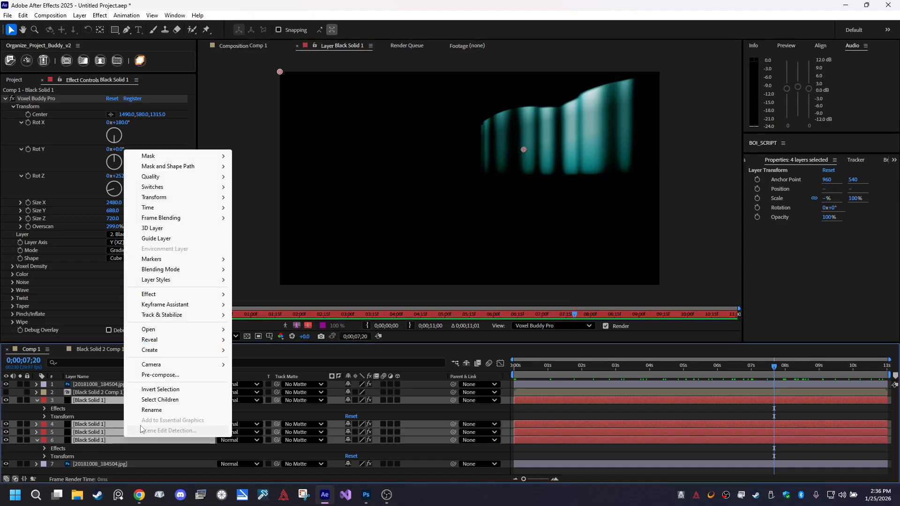
{"action": "left_click", "coordinate": [180, 372]}
{"action": "left_click", "coordinate": [496, 314]}
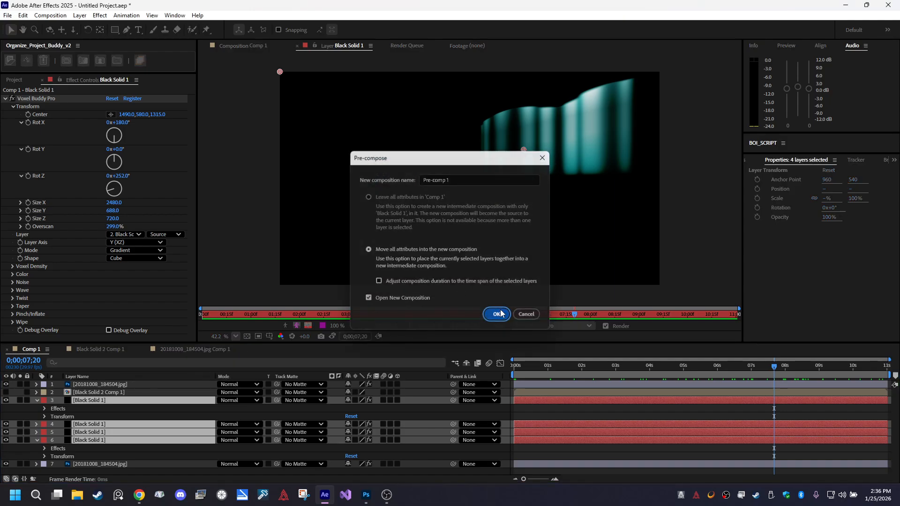
{"action": "left_click", "coordinate": [40, 350]}
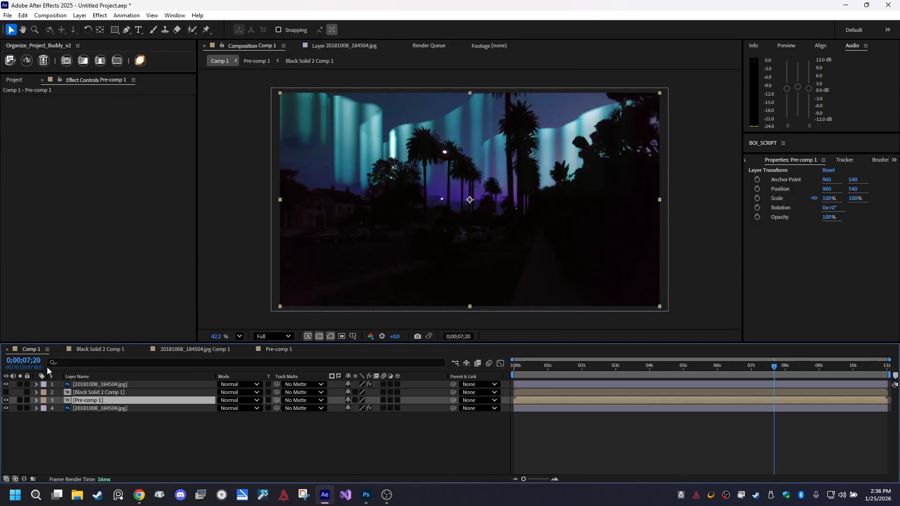
Apply the Subpixel LLC Chromatic Blur effect to the pre-composed curtain layer
{"action": "left_click", "coordinate": [103, 16]}
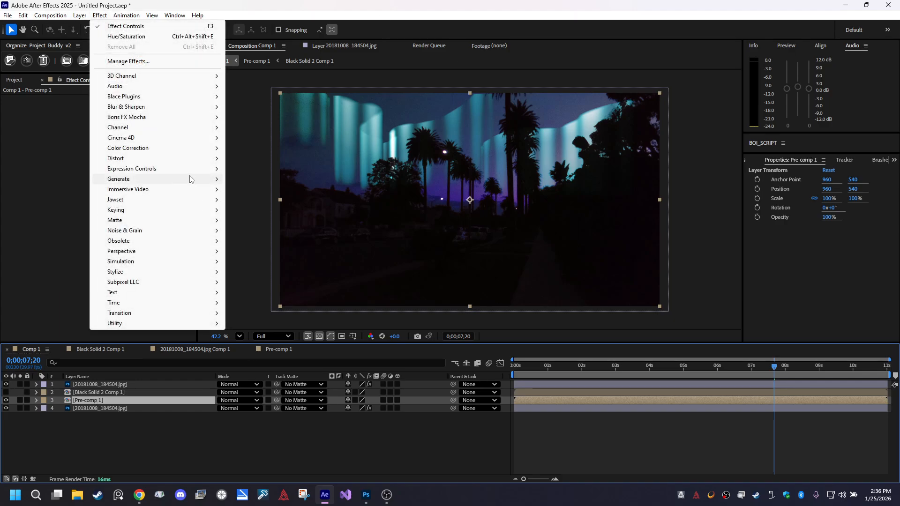
{"action": "mouse_move", "coordinate": [189, 179]}
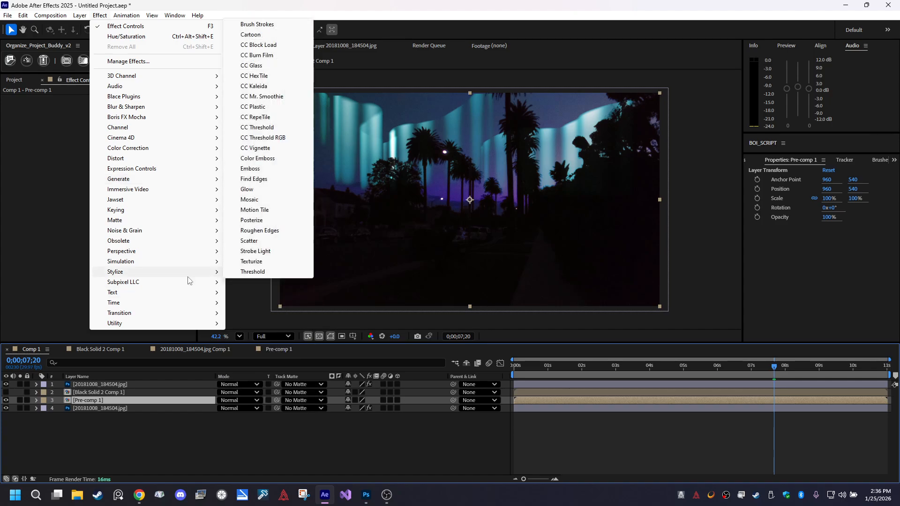
{"action": "mouse_move", "coordinate": [188, 282]}
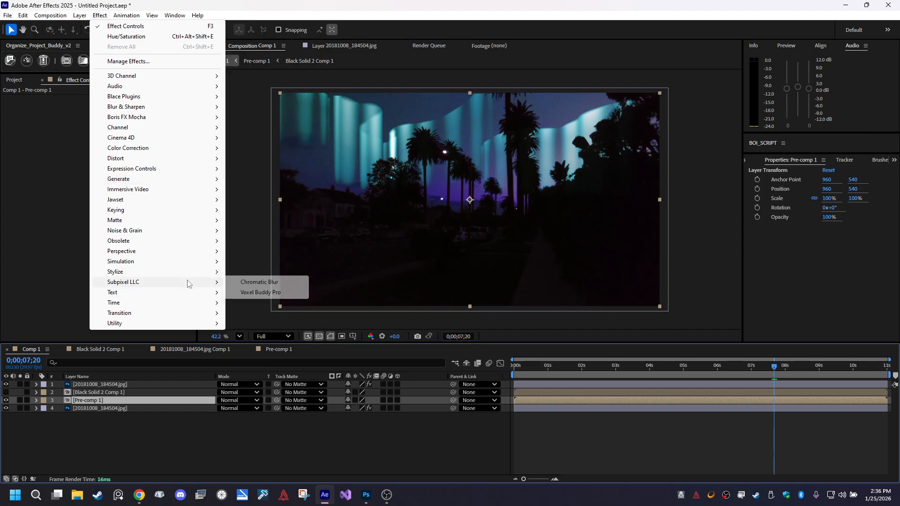
{"action": "left_click", "coordinate": [237, 282]}
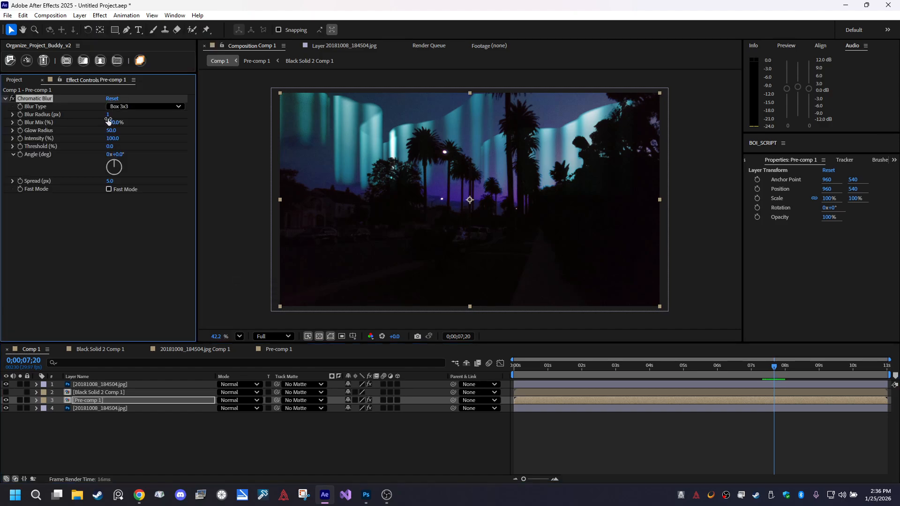
Set Chromatic Blur's Glow Radius to 50, Intensity to 226%, Angle to 62° and Spread to 36 px, and enable Fast Mode
{"action": "left_click_drag", "start_coordinate": [111, 131], "coordinate": [168, 132]}
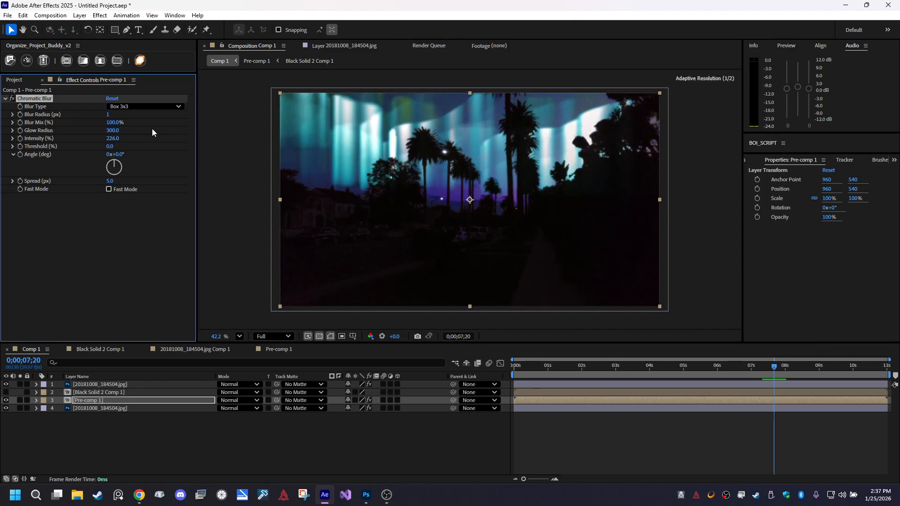
{"action": "left_click_drag", "start_coordinate": [111, 130], "coordinate": [94, 130]}
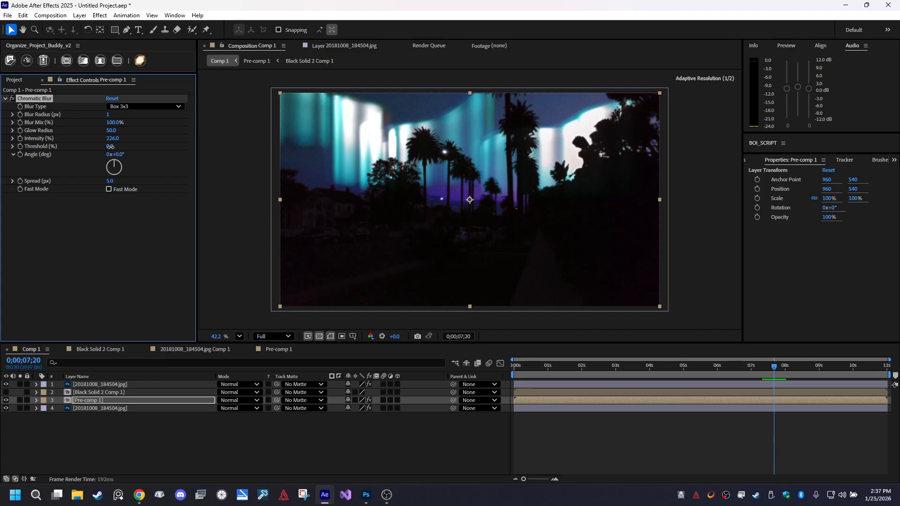
{"action": "left_click_drag", "start_coordinate": [123, 146], "coordinate": [58, 157]}
{"action": "left_click_drag", "start_coordinate": [121, 156], "coordinate": [121, 179]}
{"action": "left_click", "coordinate": [108, 189]}
Examine the glowing curtains behind the trees at several times between the start and about 9 seconds
{"action": "left_click_drag", "start_coordinate": [770, 368], "coordinate": [531, 369]}
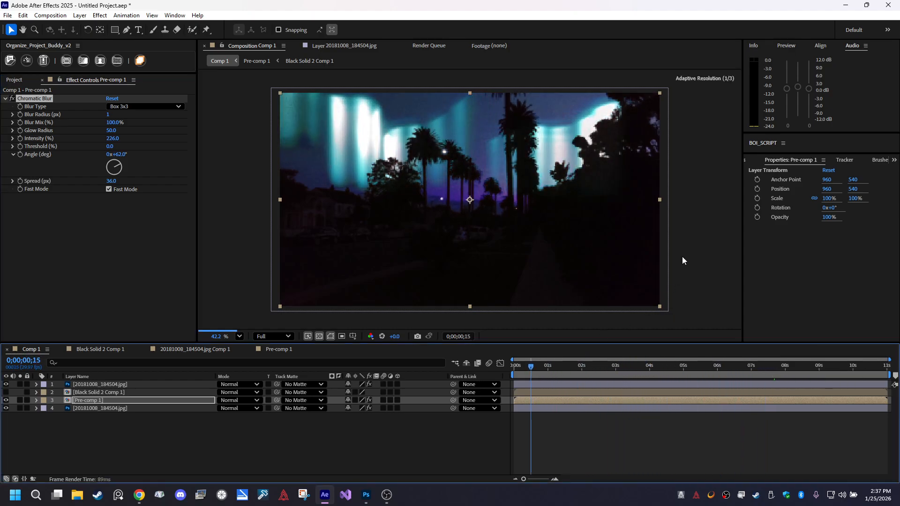
{"action": "left_click", "coordinate": [690, 236]}
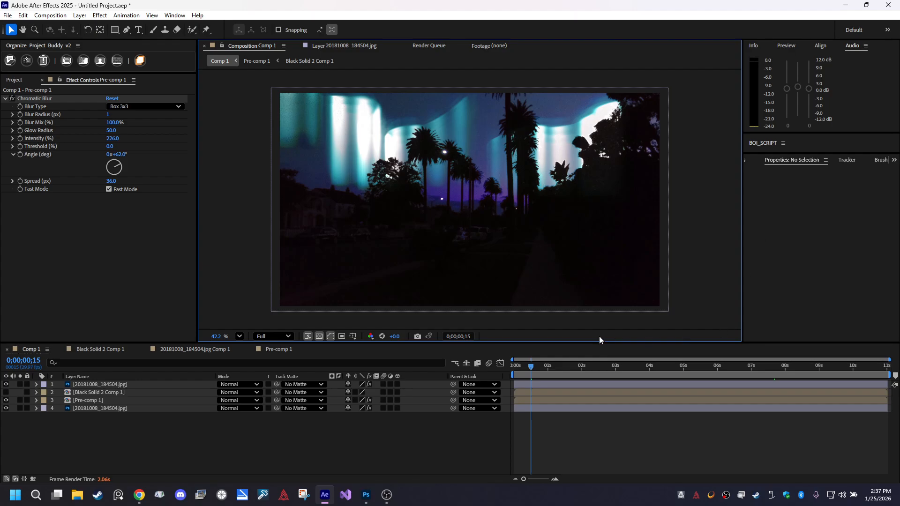
{"action": "left_click_drag", "start_coordinate": [599, 370], "coordinate": [526, 394]}
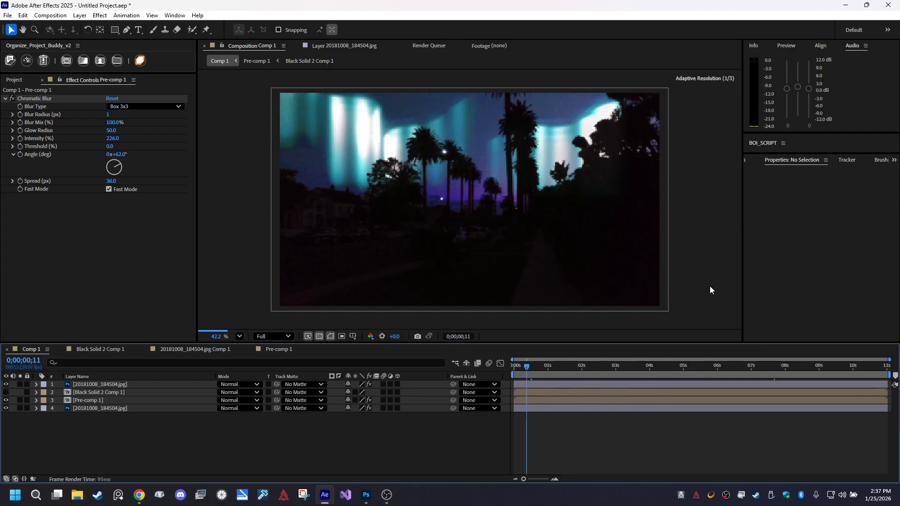
{"action": "left_click", "coordinate": [716, 231]}
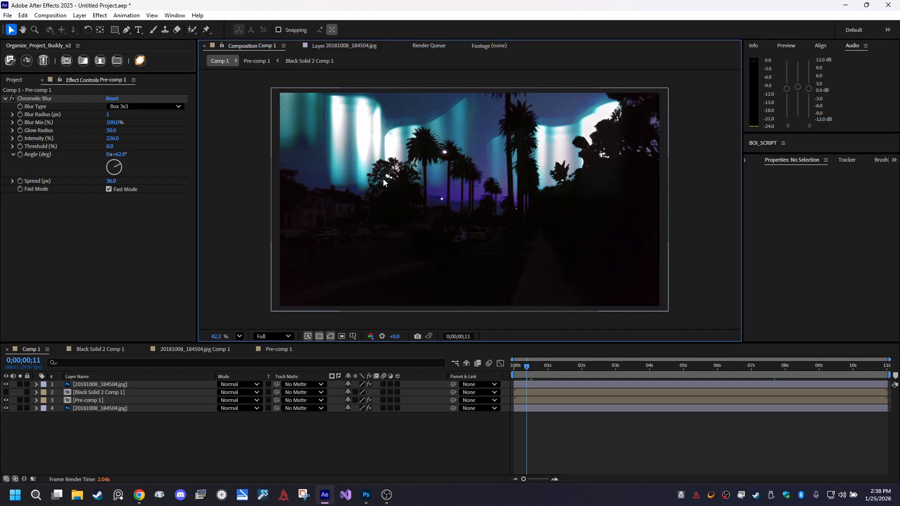
{"action": "left_click_drag", "start_coordinate": [615, 367], "coordinate": [794, 367]}
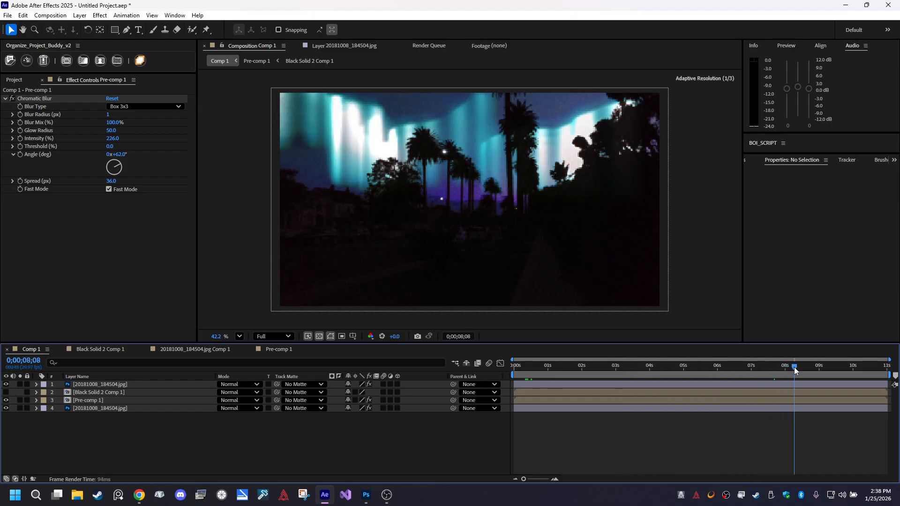
{"action": "left_click", "coordinate": [692, 214]}
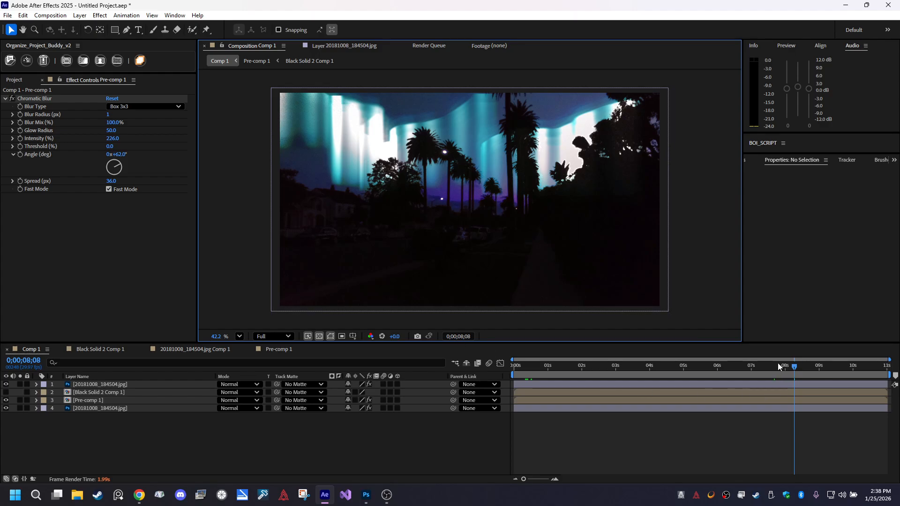
{"action": "left_click", "coordinate": [123, 385]}
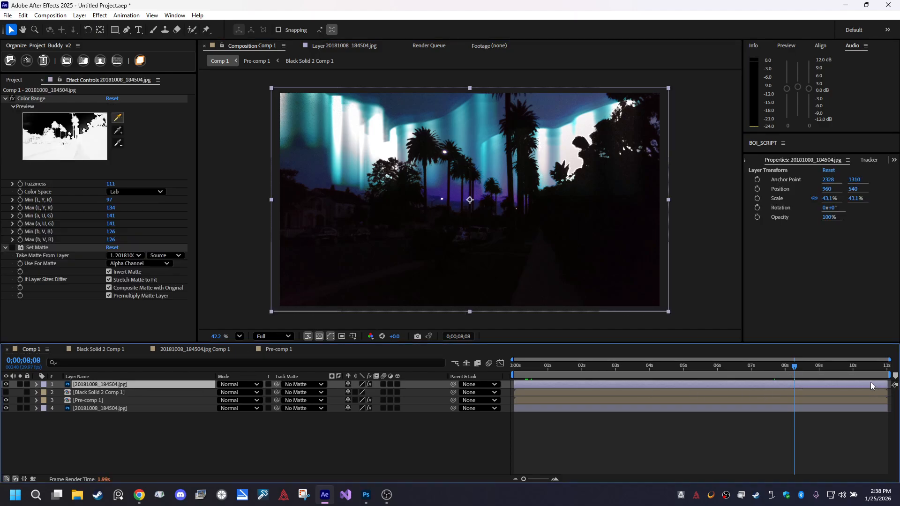
{"action": "left_click_drag", "start_coordinate": [764, 362], "coordinate": [812, 374]}
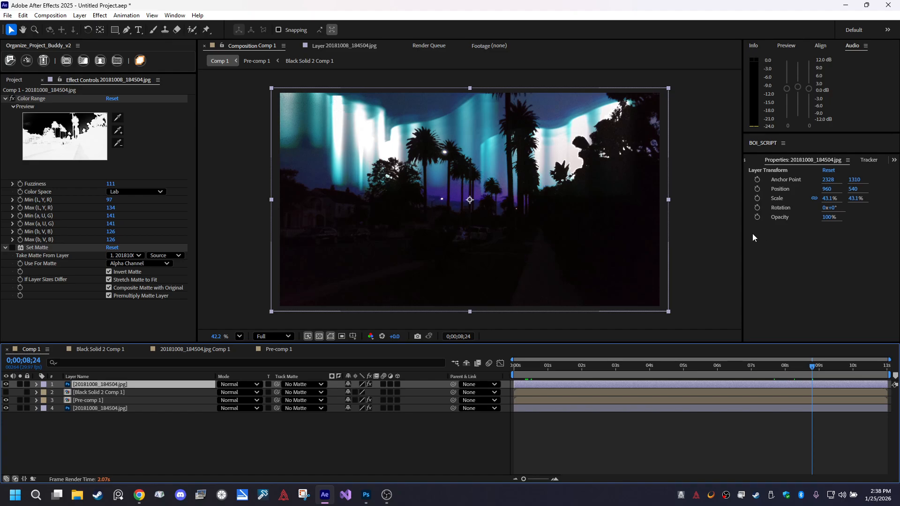
{"action": "left_click", "coordinate": [704, 220]}
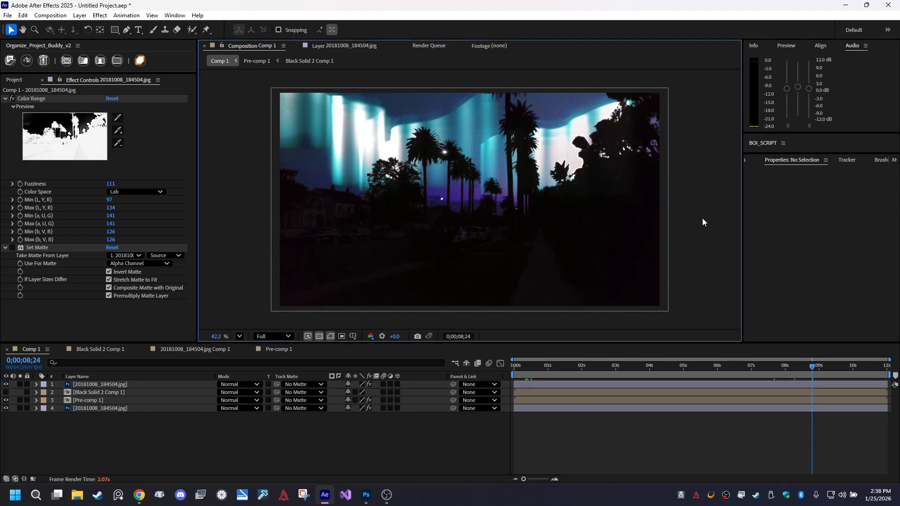